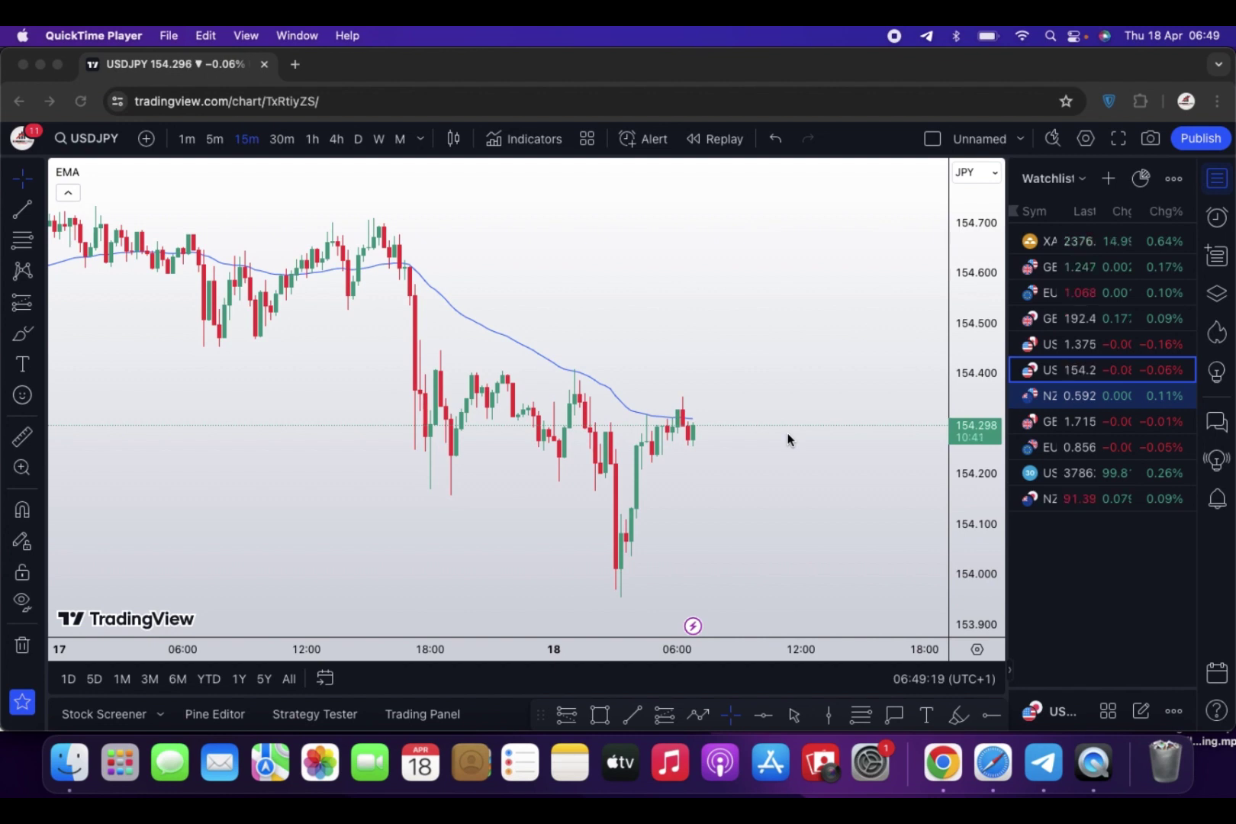
Step: Review the 15-minute charts of XAUUSD, GBPUSD, EURUSD, GBPJPY, USDCAD and USDJPY from the watchlist
click(1074, 243)
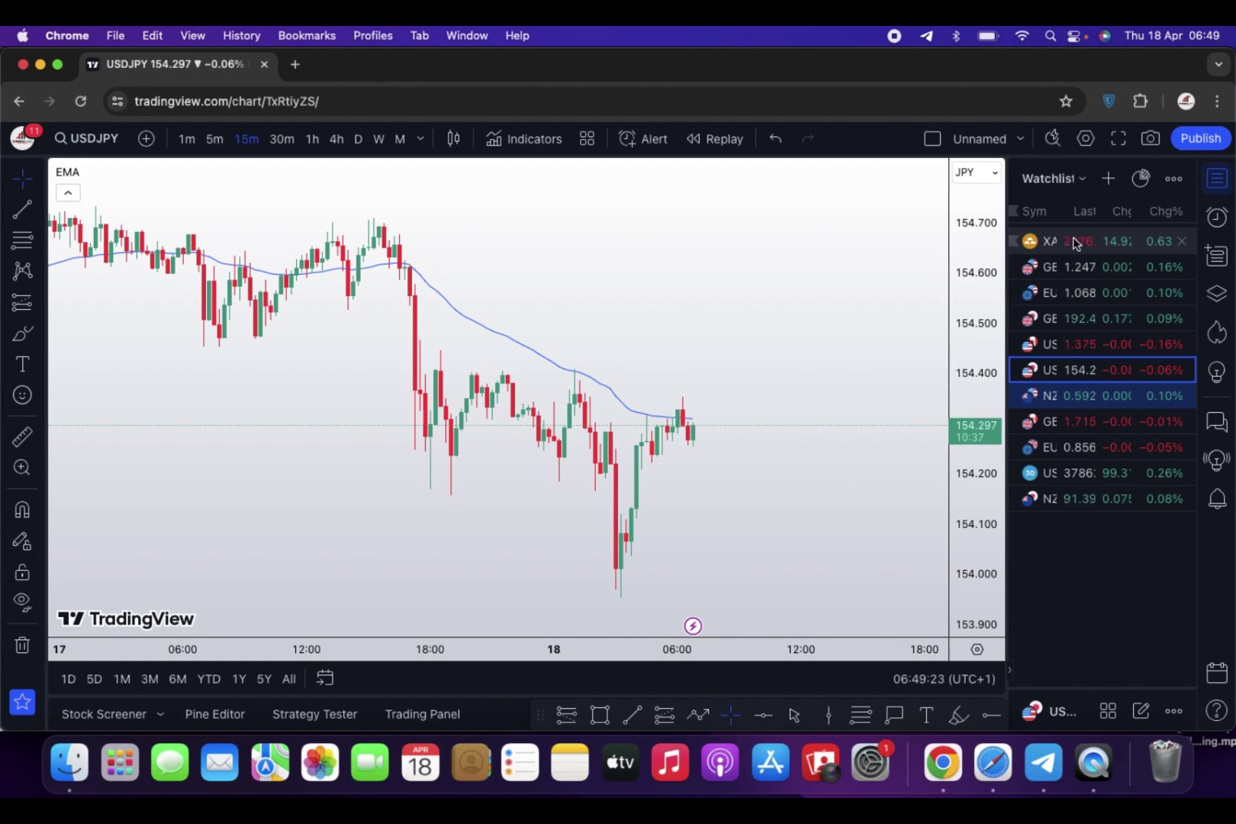
click(1074, 242)
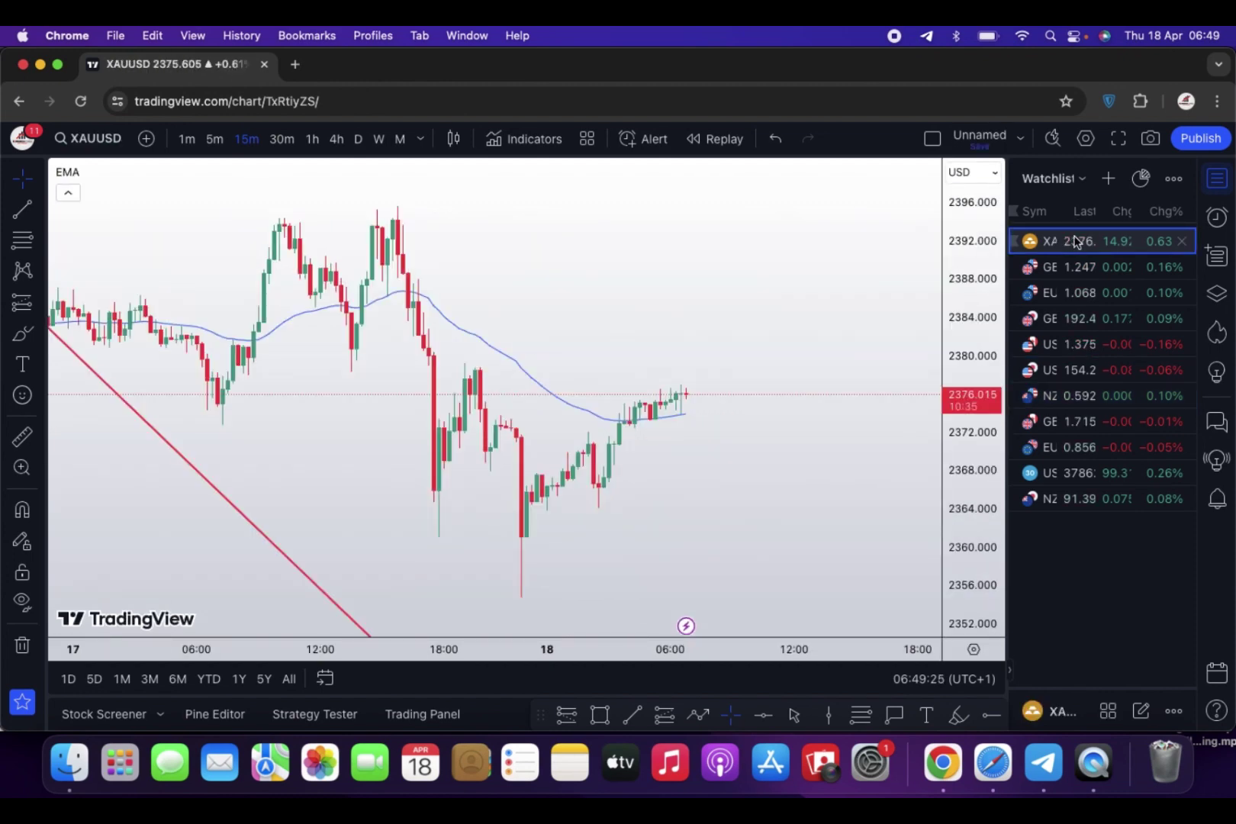
click(1097, 268)
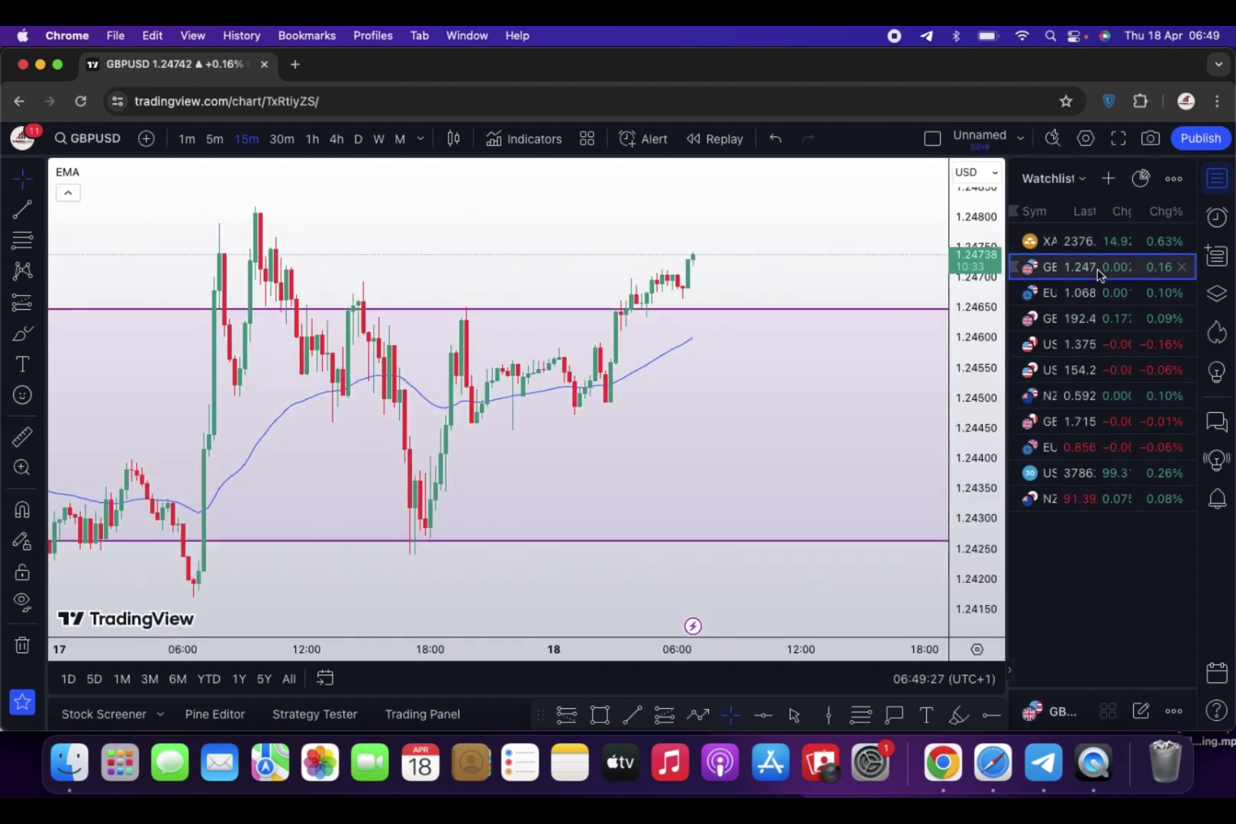
click(1090, 295)
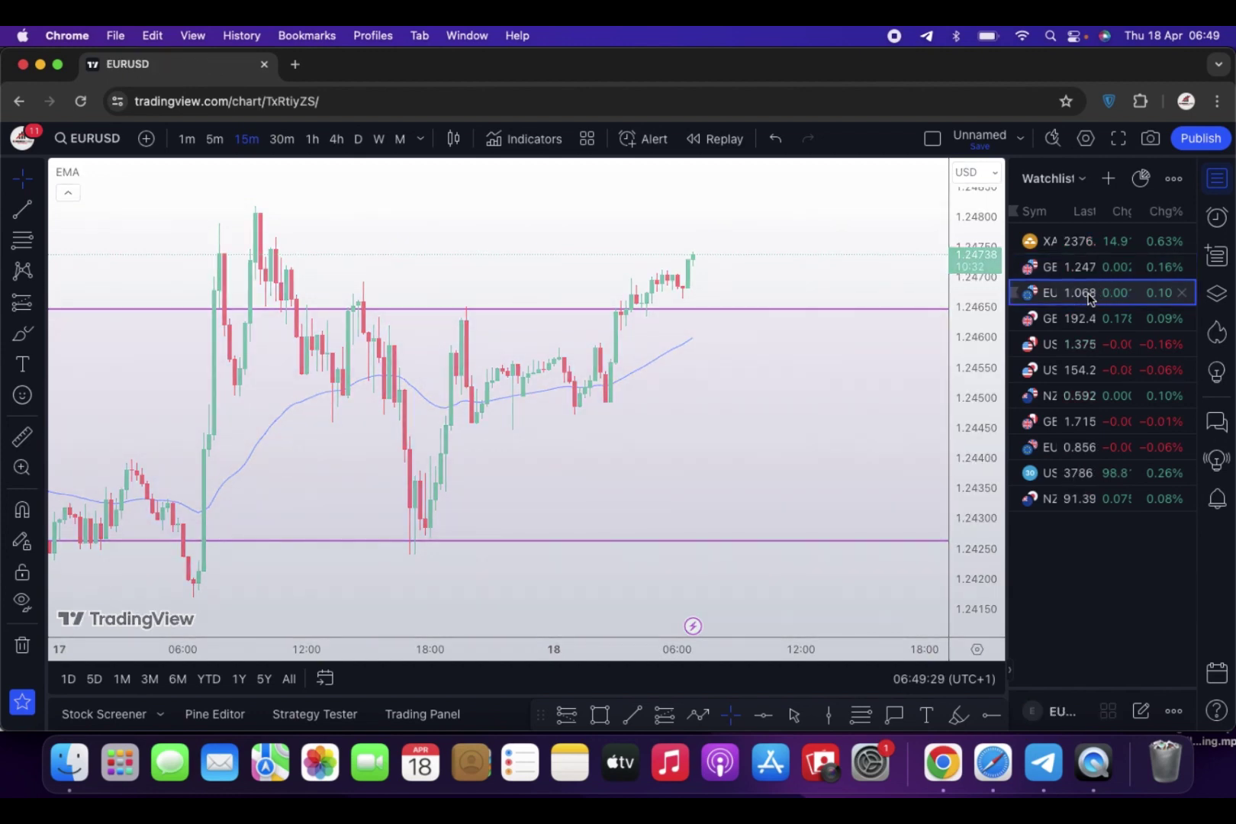
click(1064, 319)
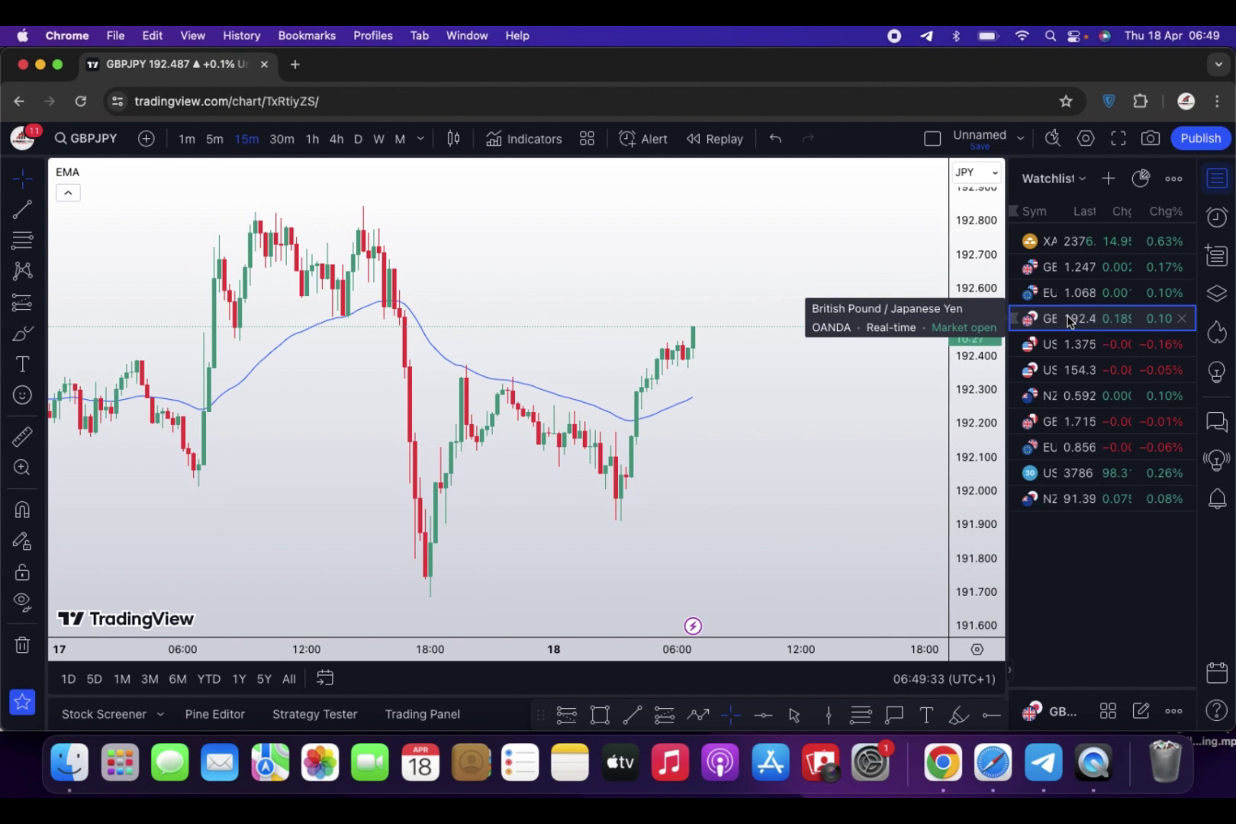
click(1086, 344)
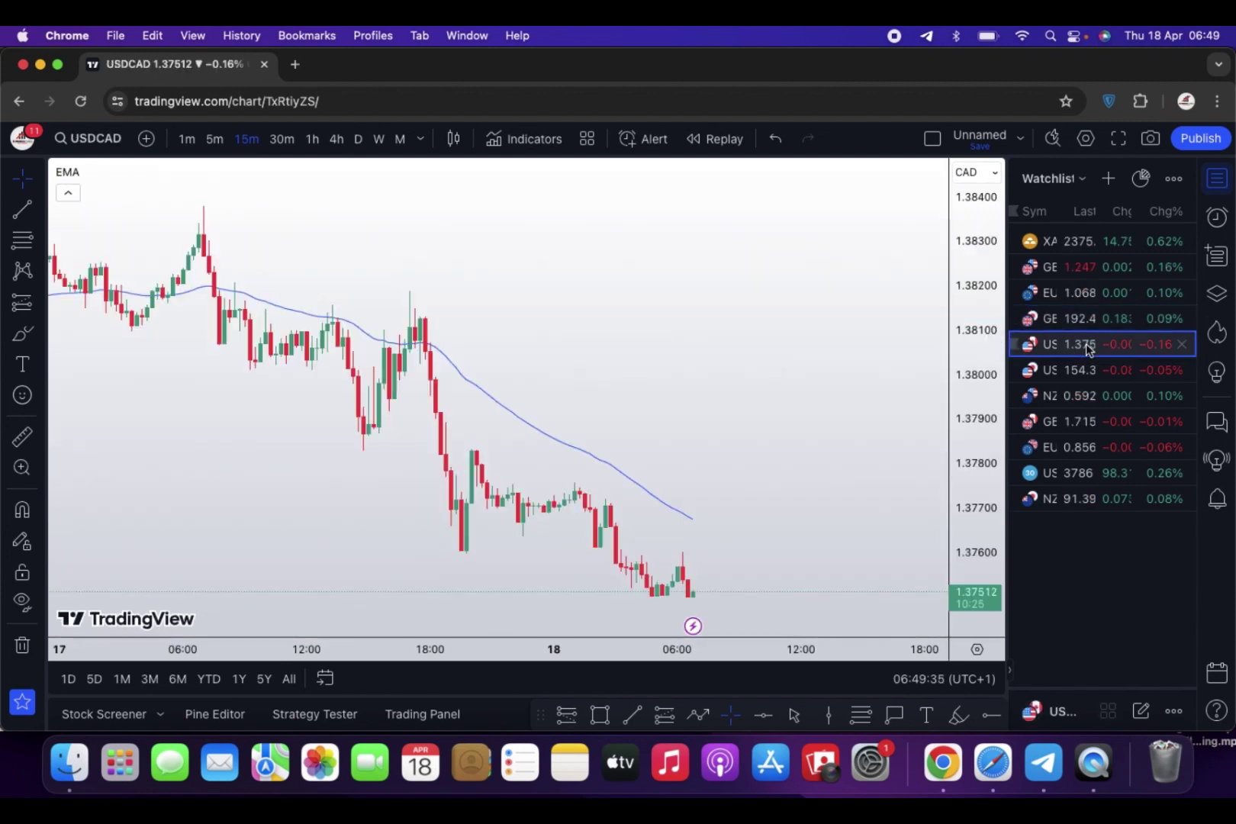
click(1094, 371)
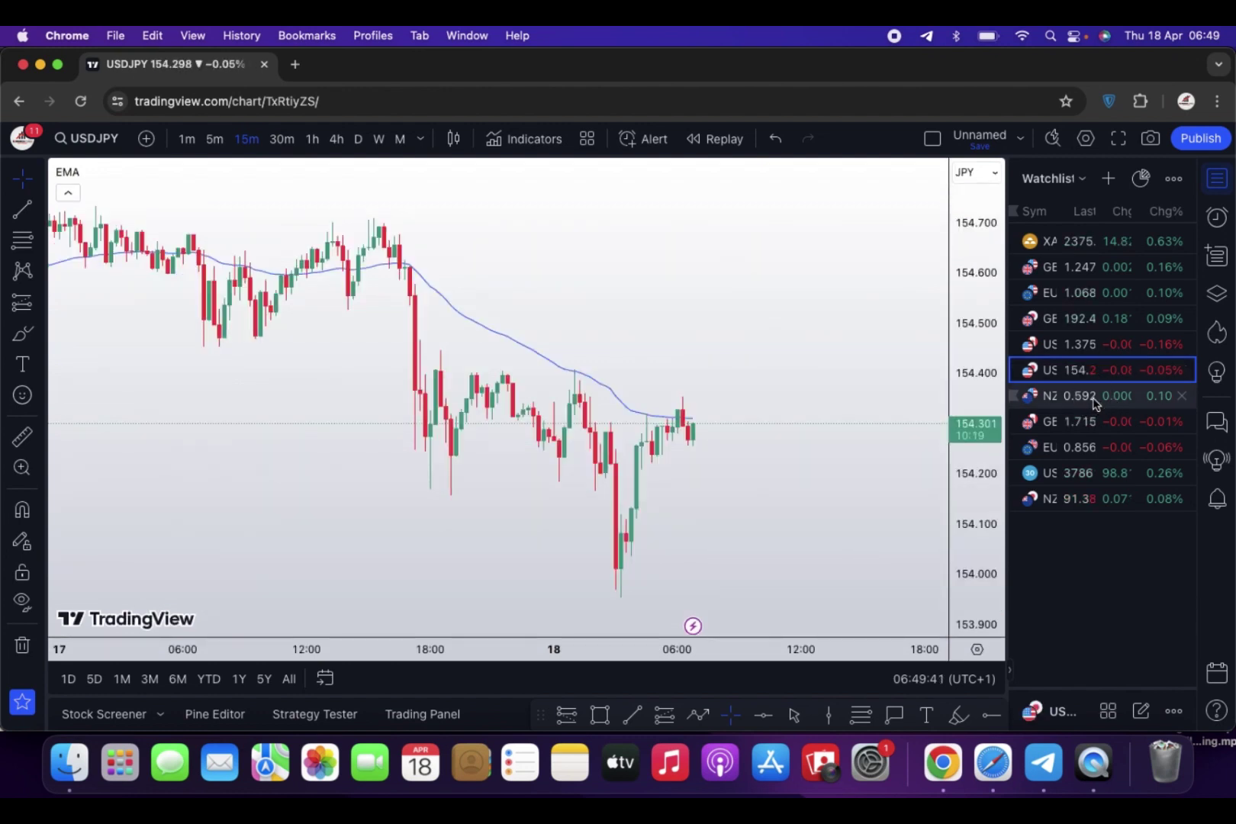
Step: Review the 15-minute charts of the remaining watchlist symbols, including NZDUSD, GBPCAD, EURGBP and NZDJPY
click(1094, 402)
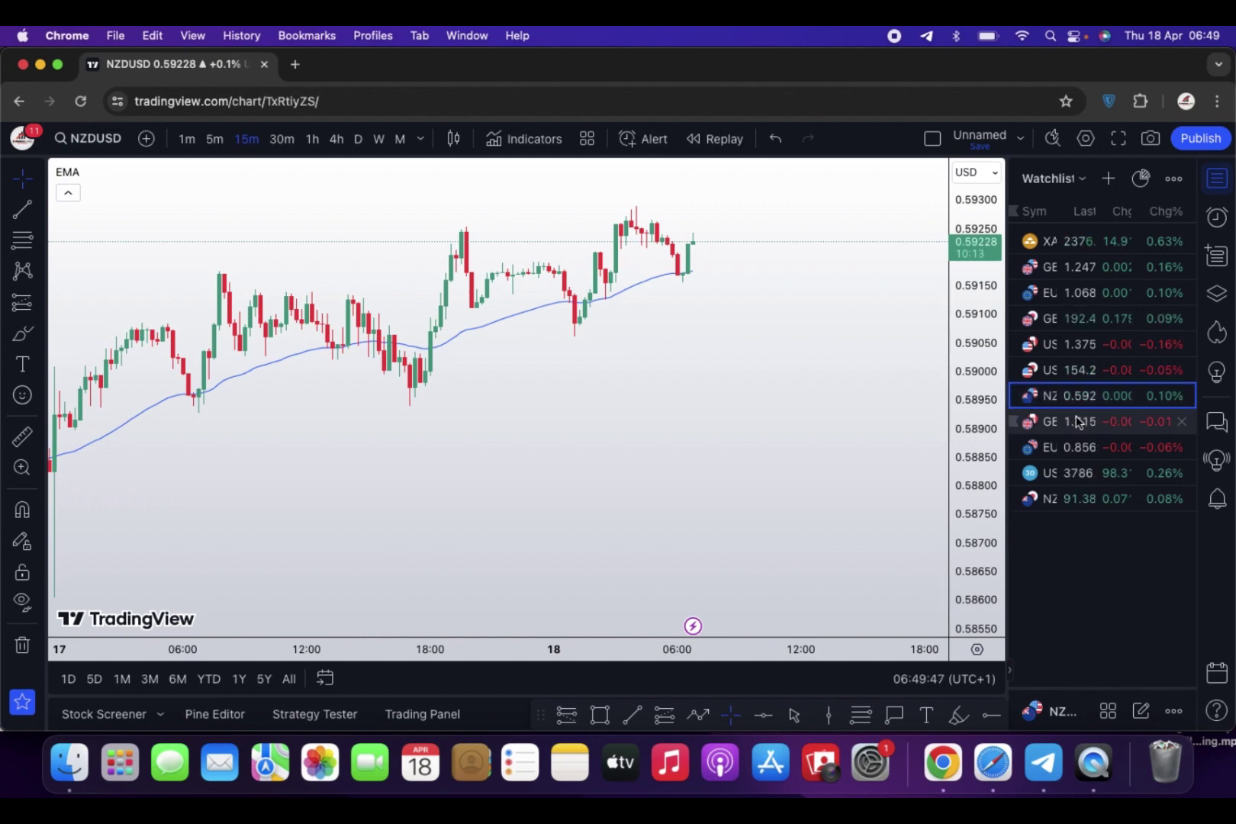
click(1076, 422)
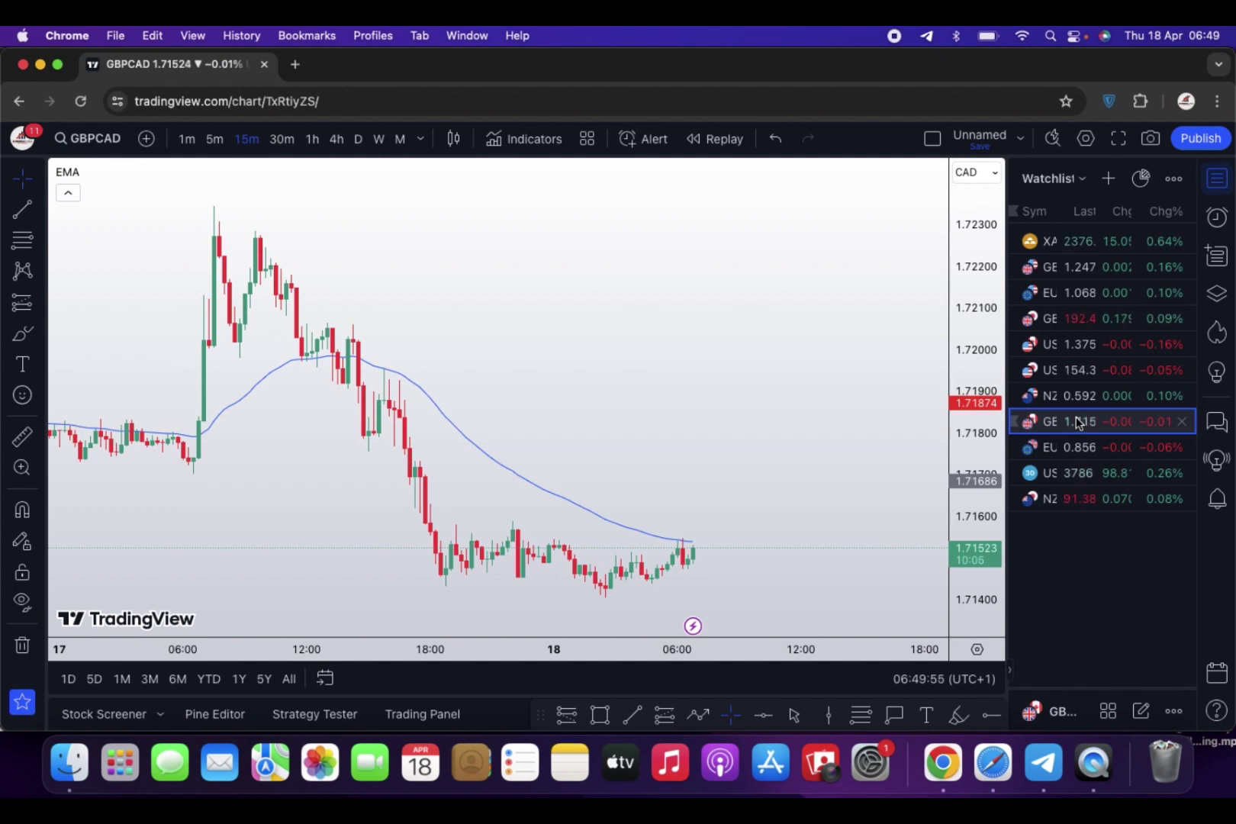
click(1066, 450)
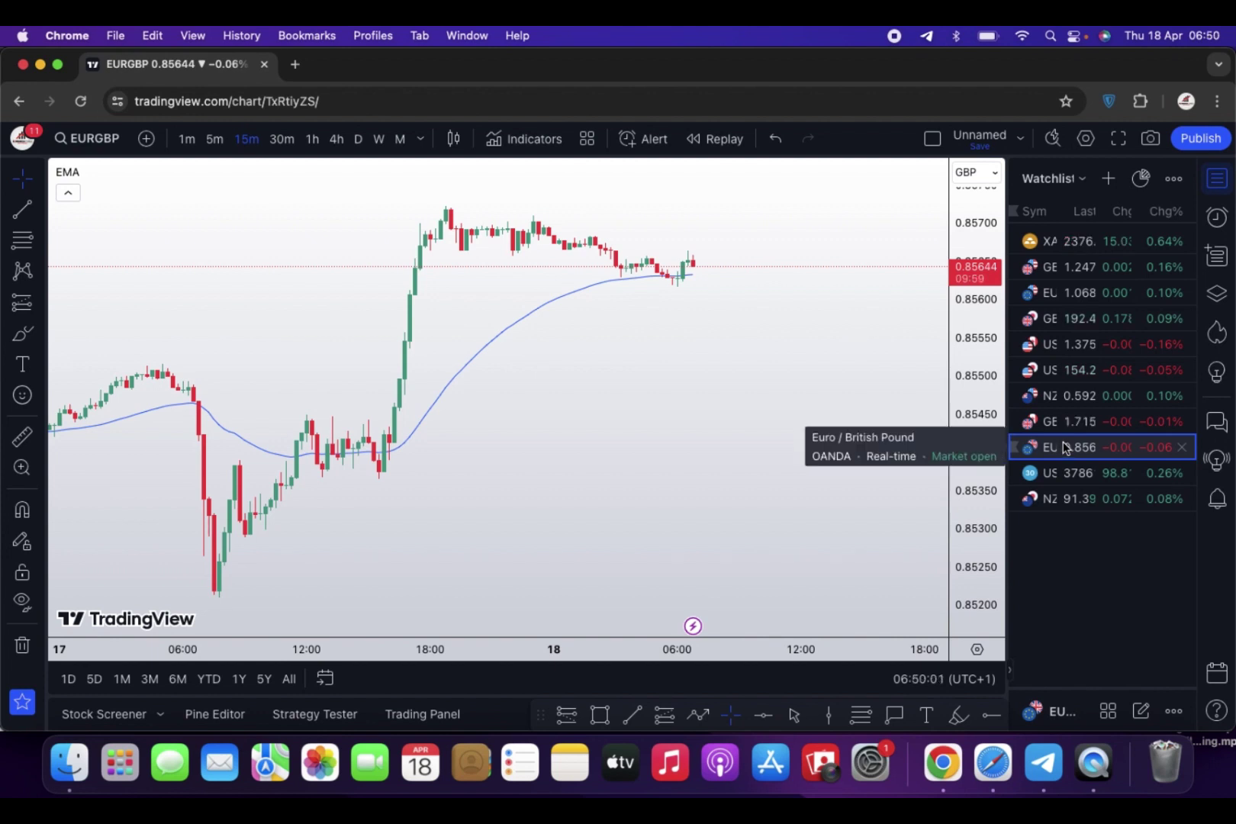
click(1071, 474)
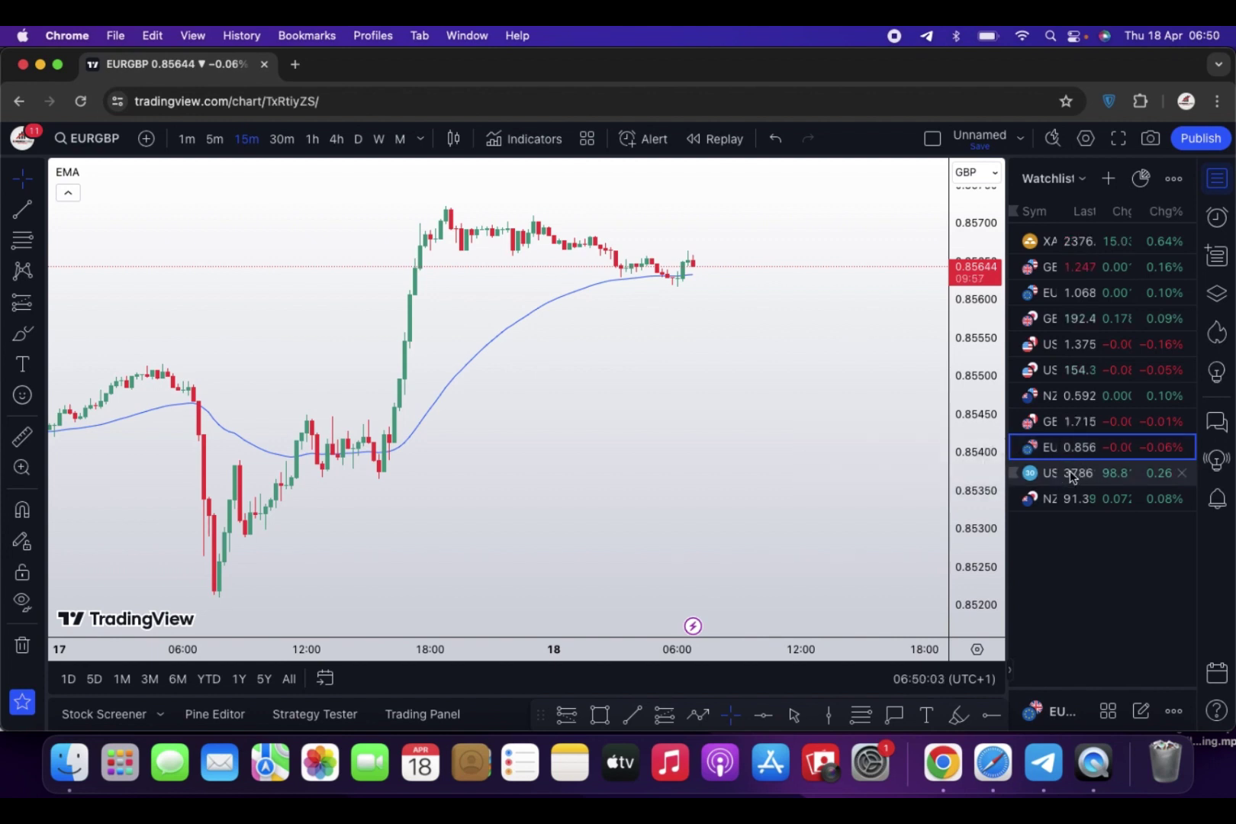
click(1082, 497)
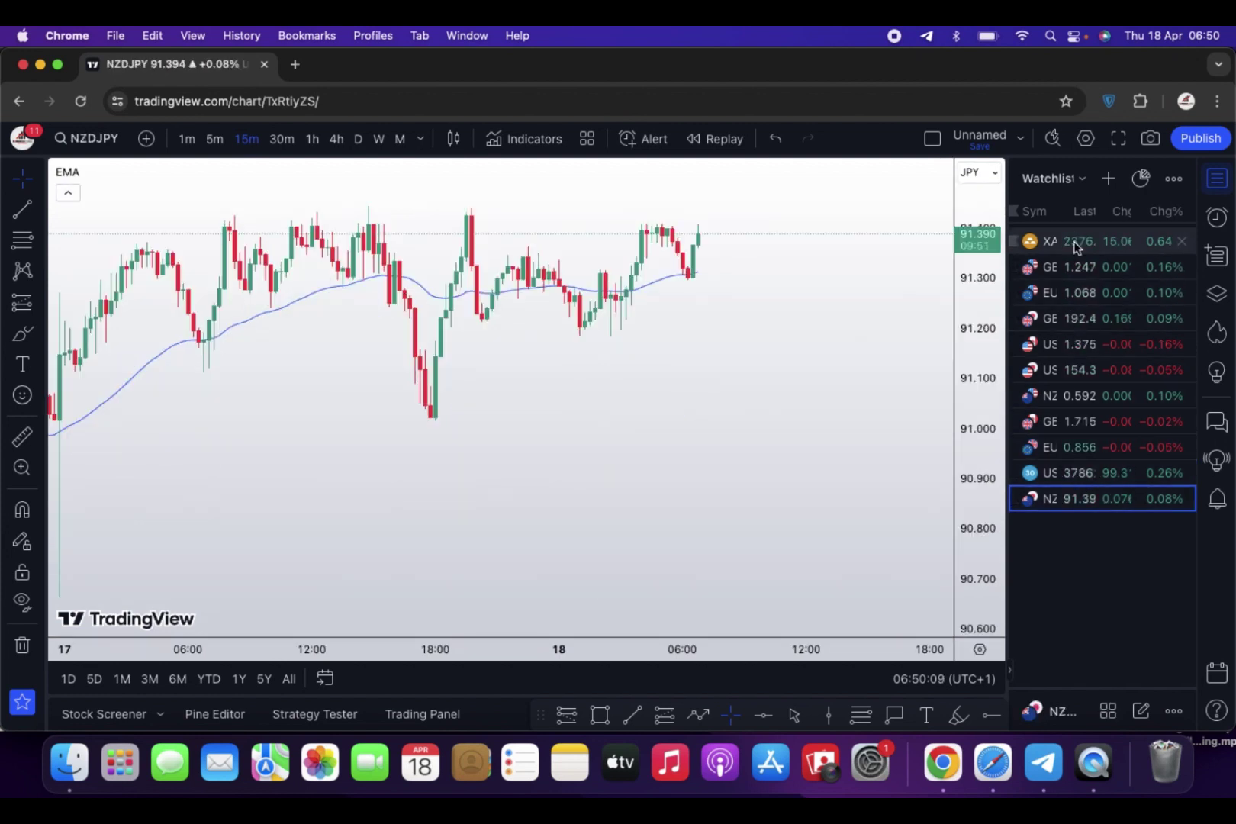
click(1070, 390)
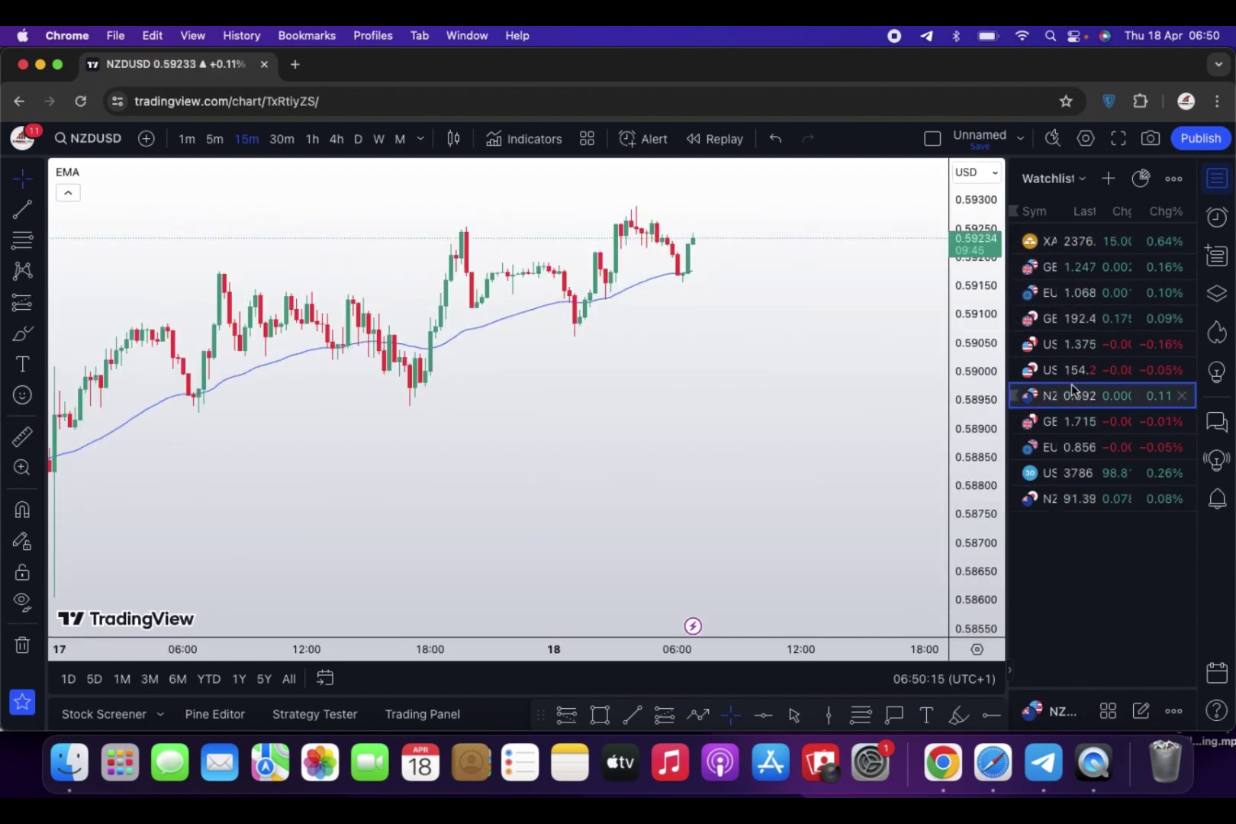
Step: Open the XAUUSD chart and hide the watchlist to widen the chart area
click(1082, 242)
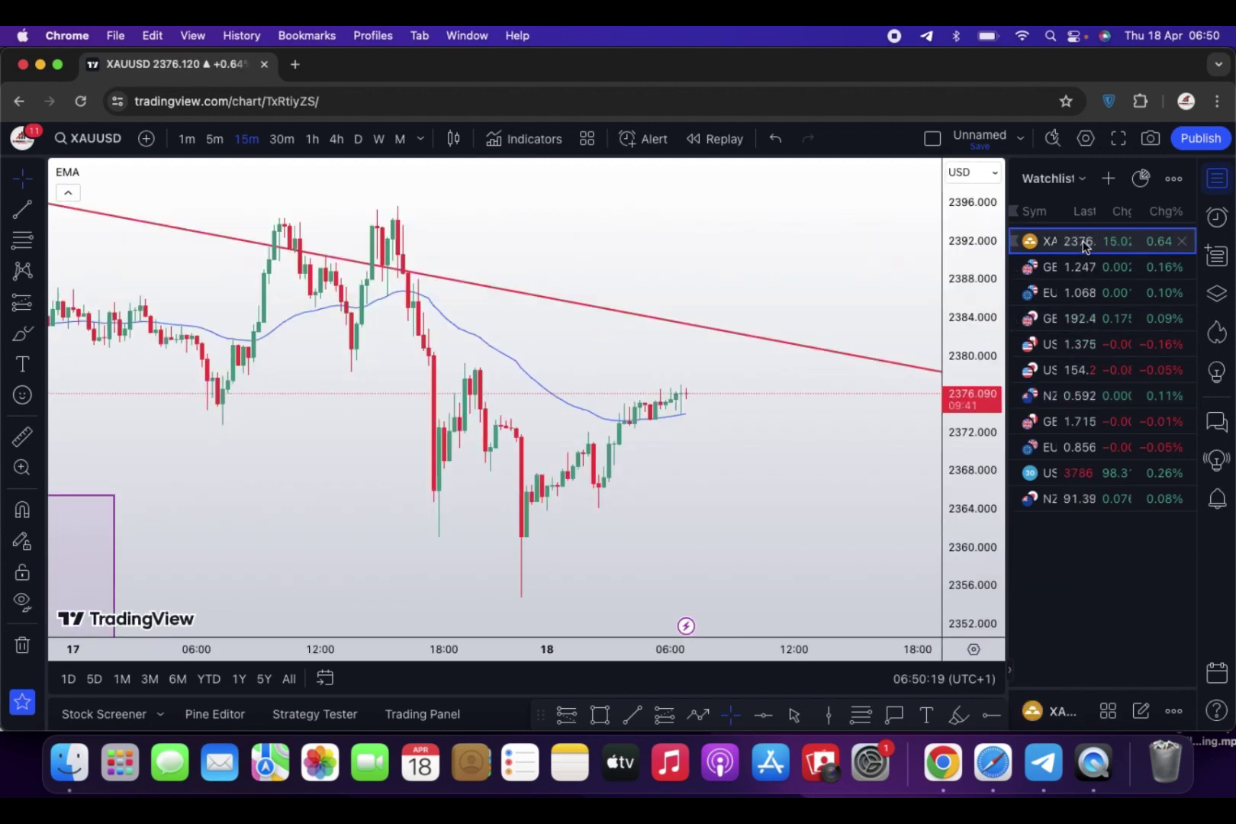
click(1216, 178)
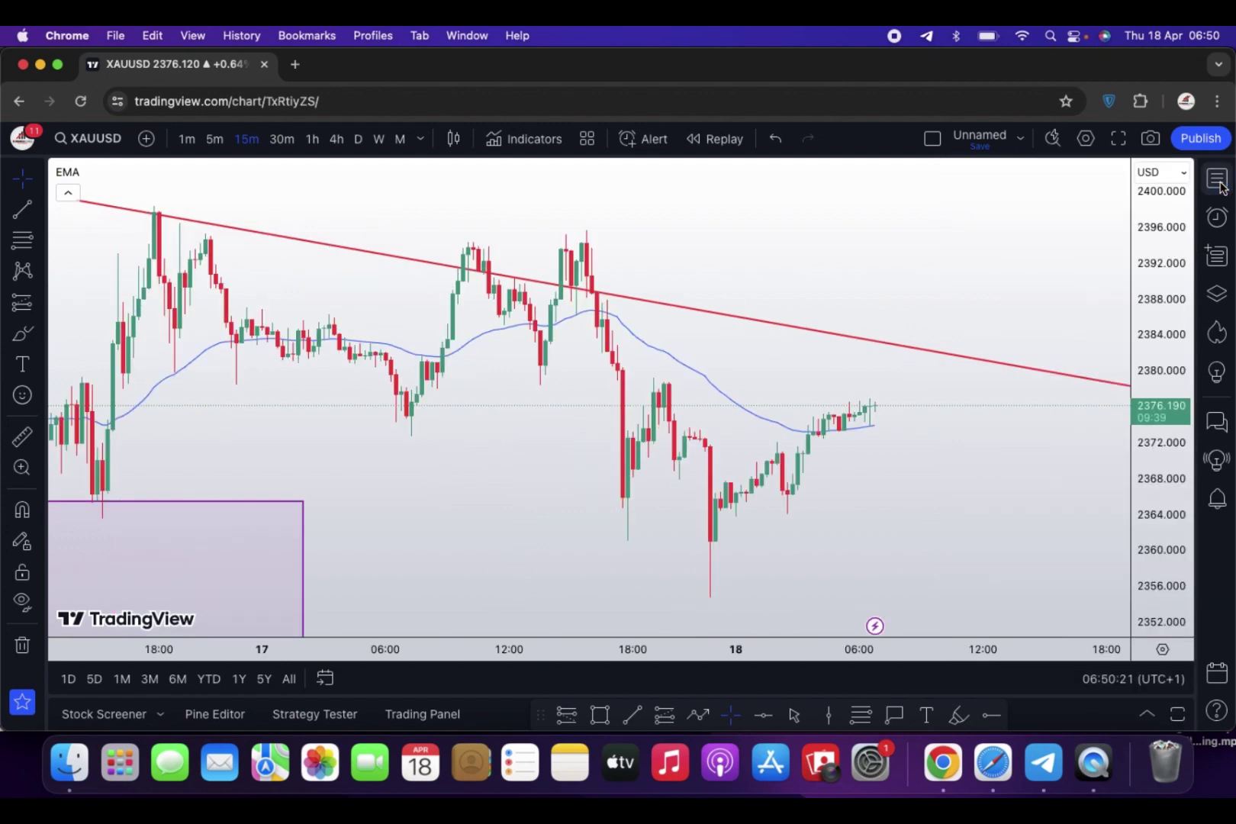
drag(951, 499, 818, 444)
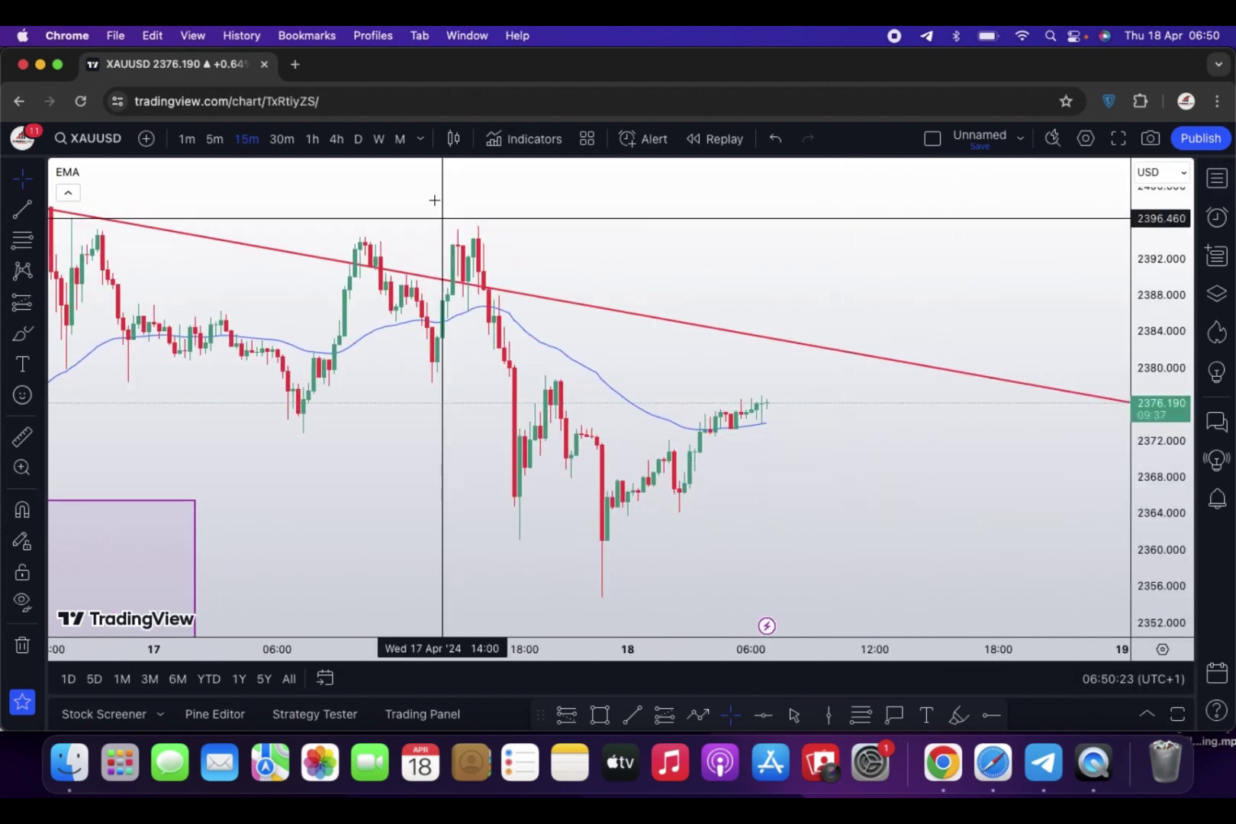
Step: Examine the XAUUSD price action around the red trendline and purple zone on the daily, 4-hour and 15-minute timeframes
click(359, 139)
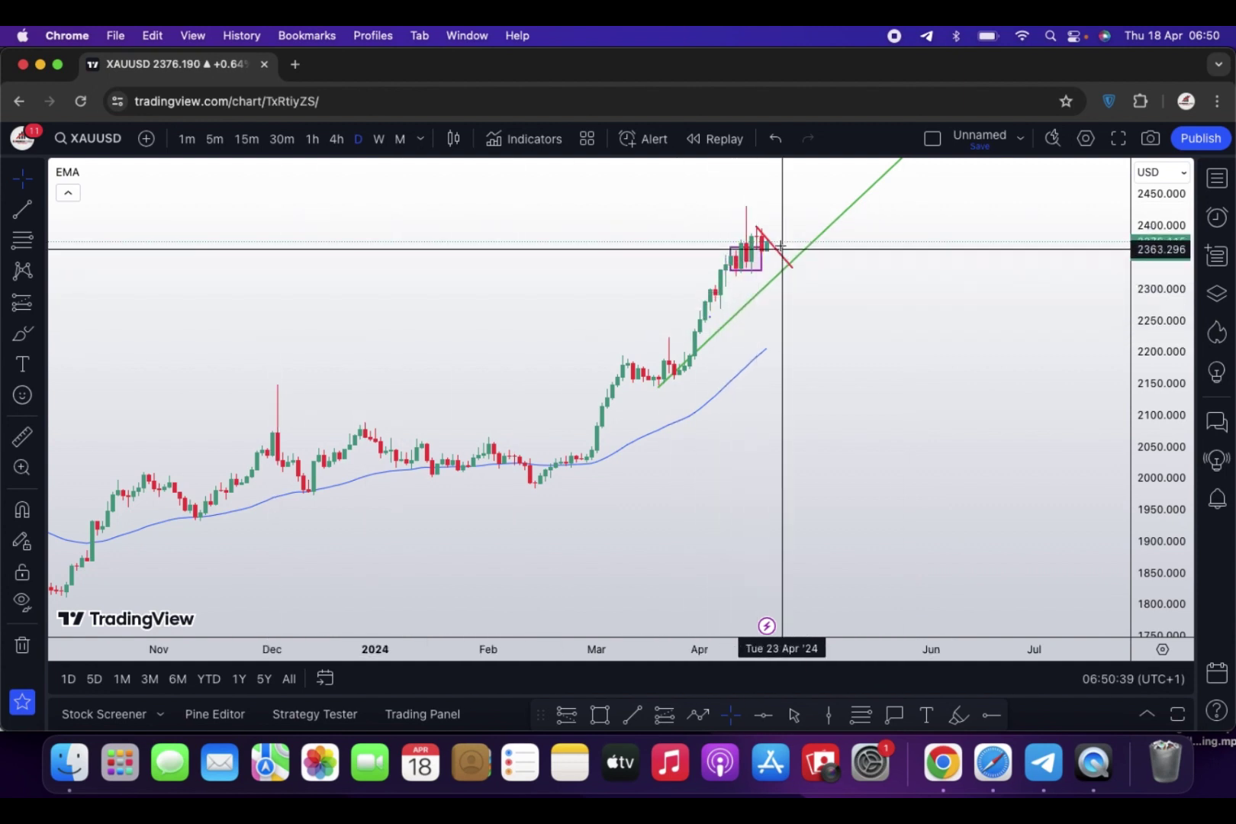
click(333, 141)
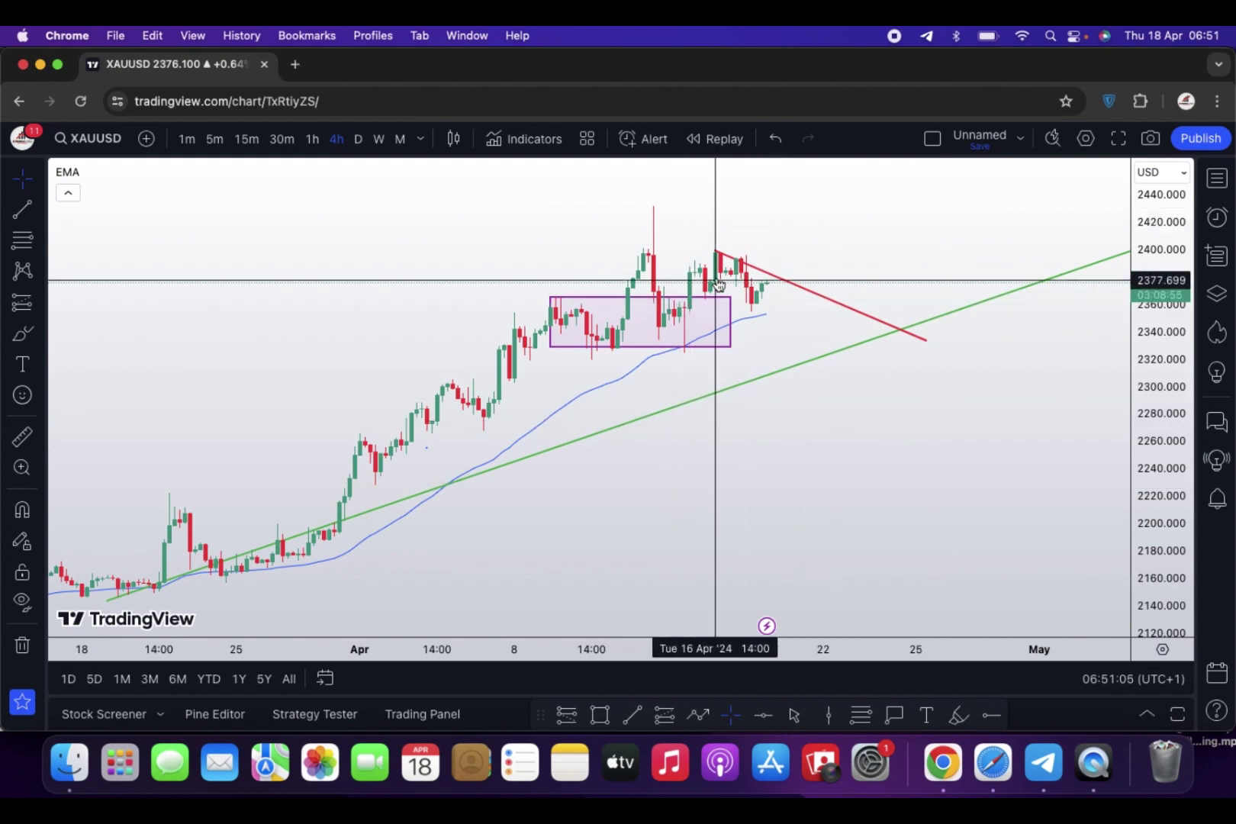
click(715, 252)
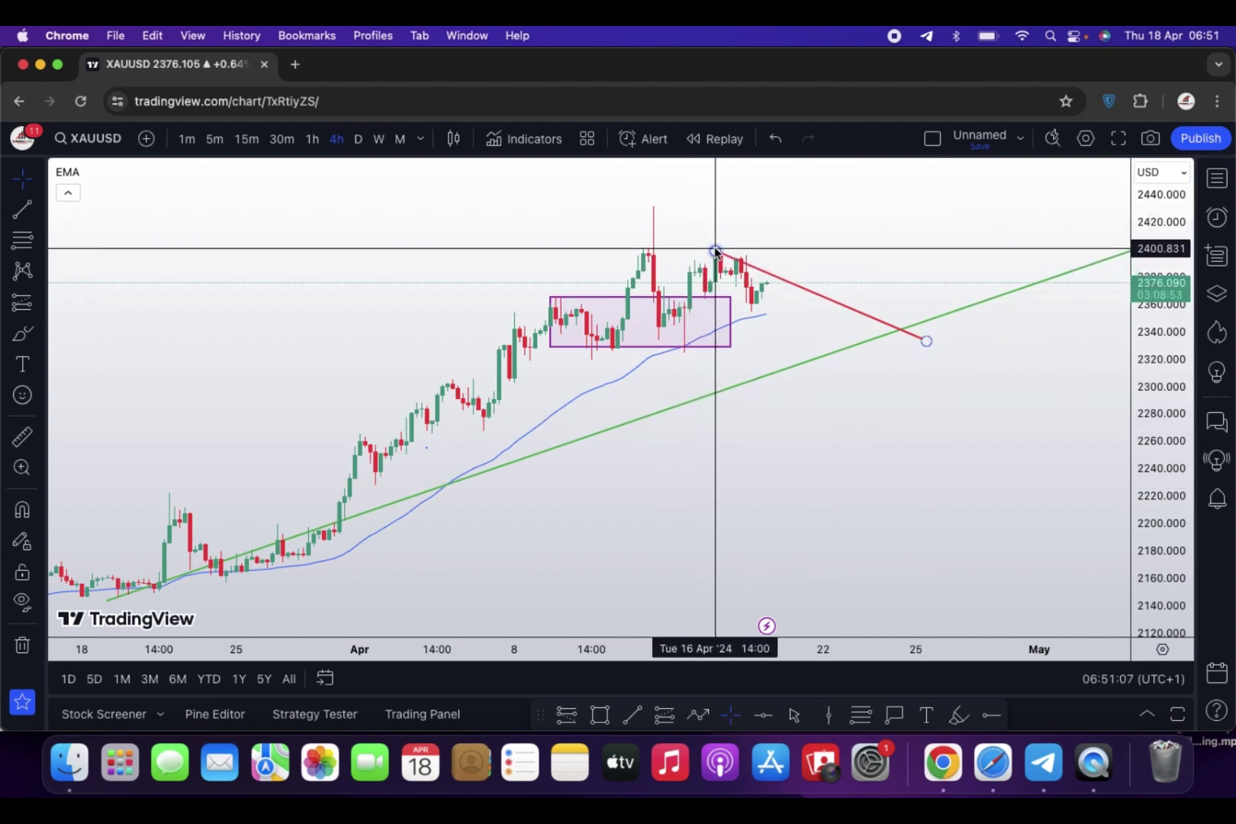
click(752, 287)
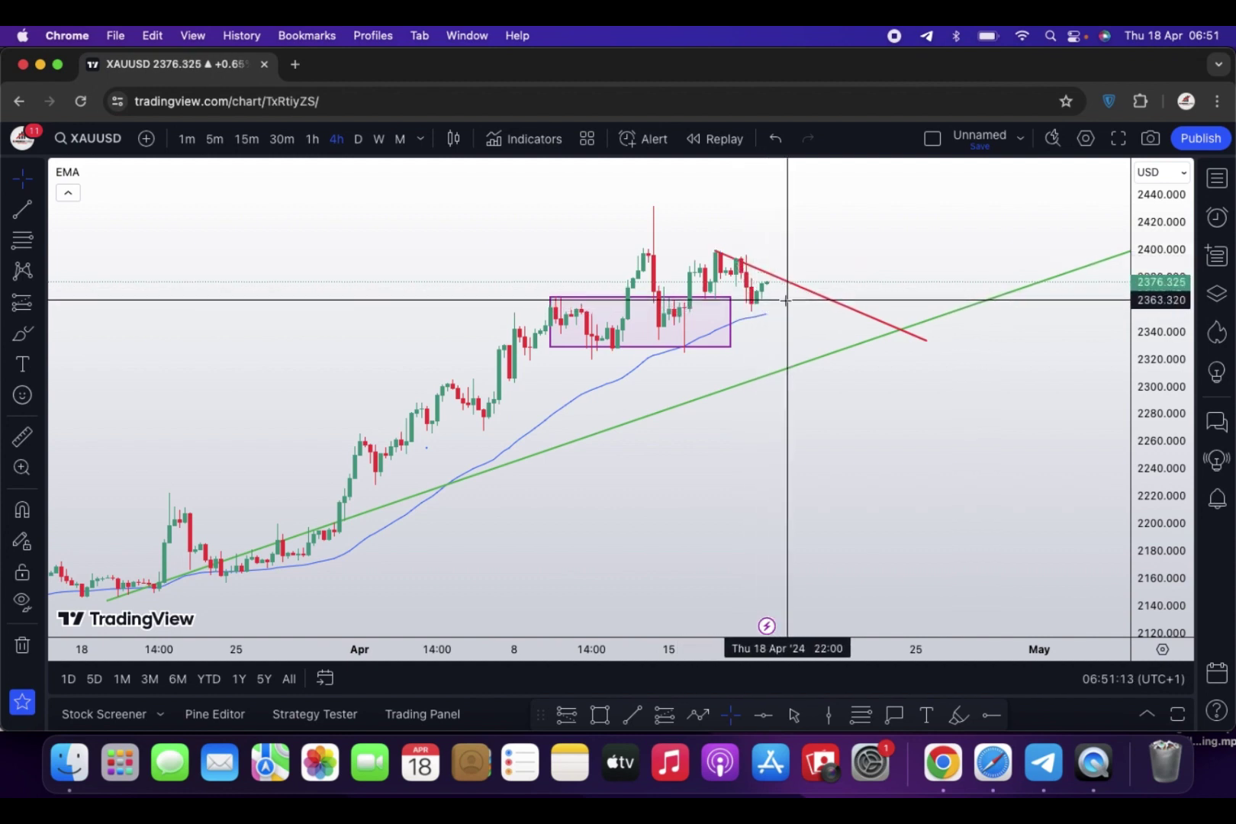
click(706, 304)
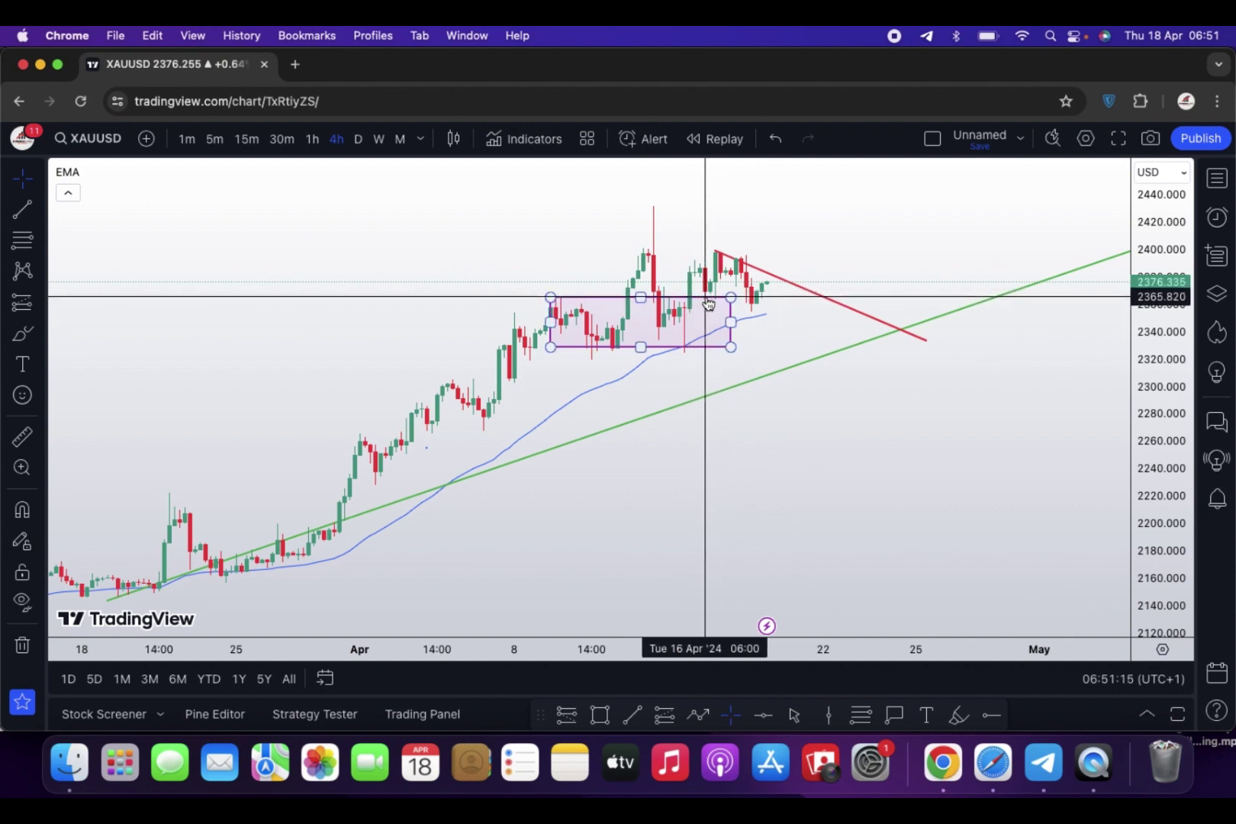
click(726, 280)
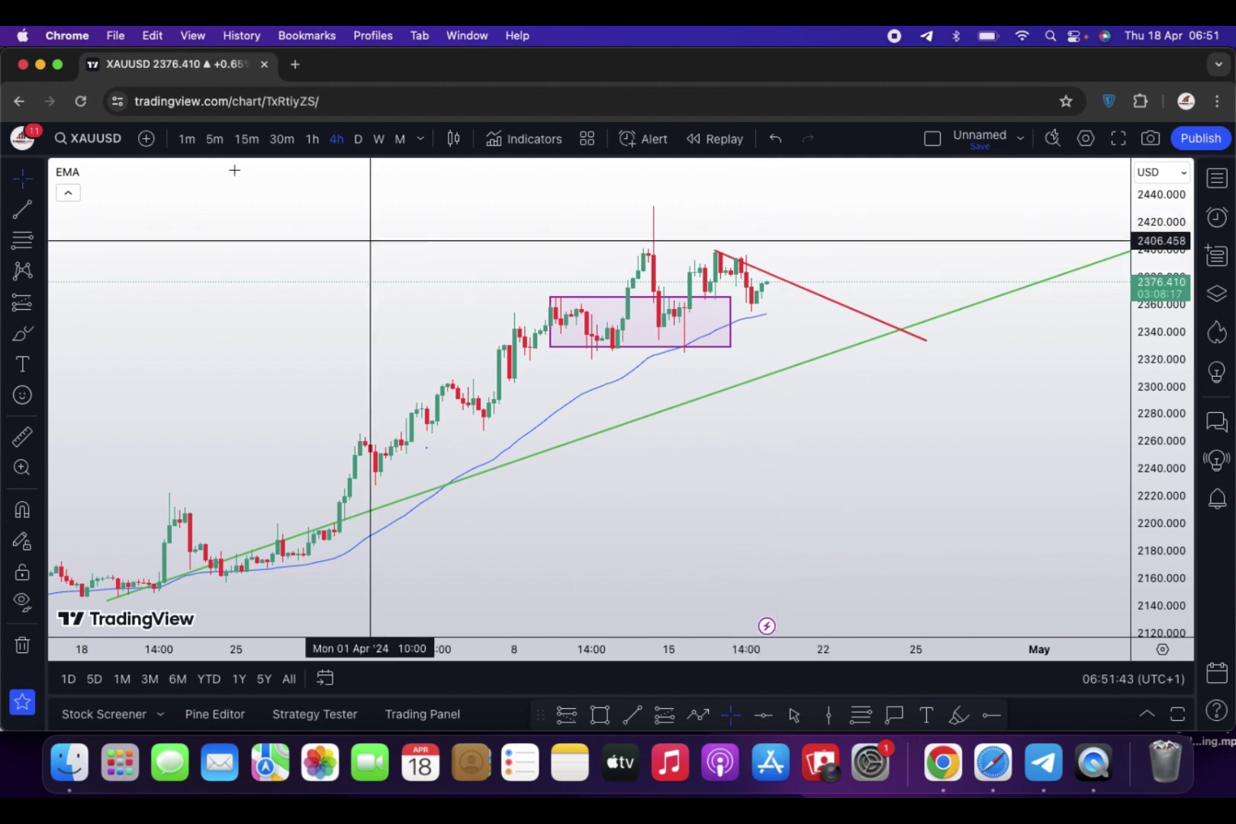
click(246, 138)
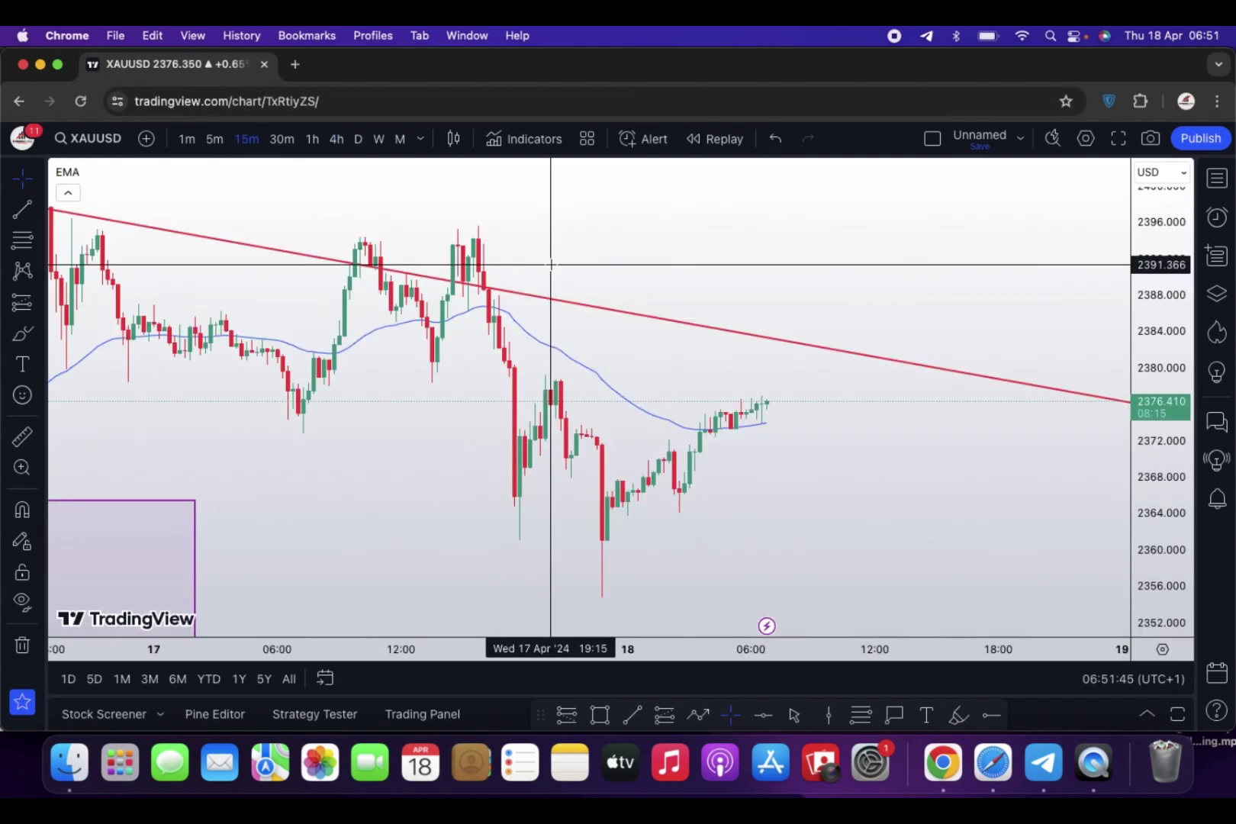
drag(838, 513, 946, 439)
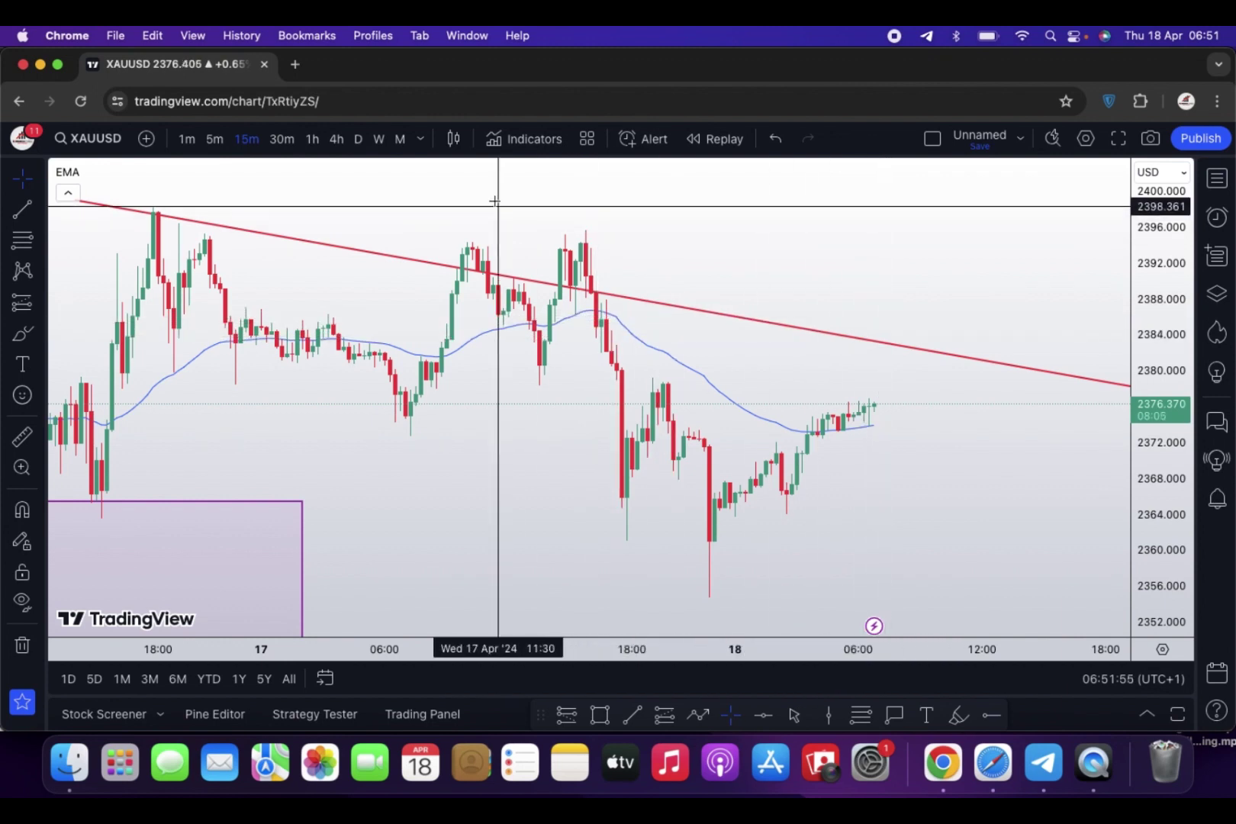
Step: On the 4-hour chart, draw a rectangle zone over the recent highs from about 2380 to 2397, extending just past the latest candle
click(336, 140)
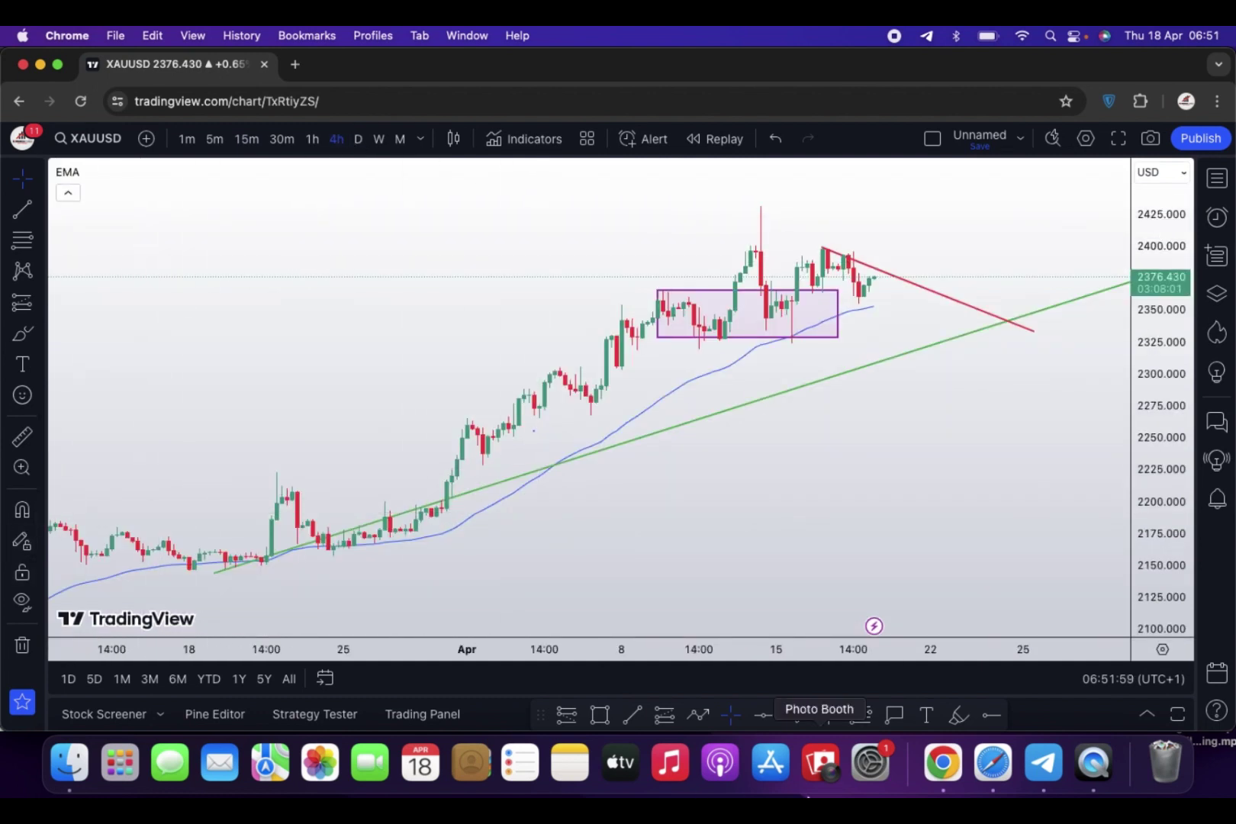
click(600, 715)
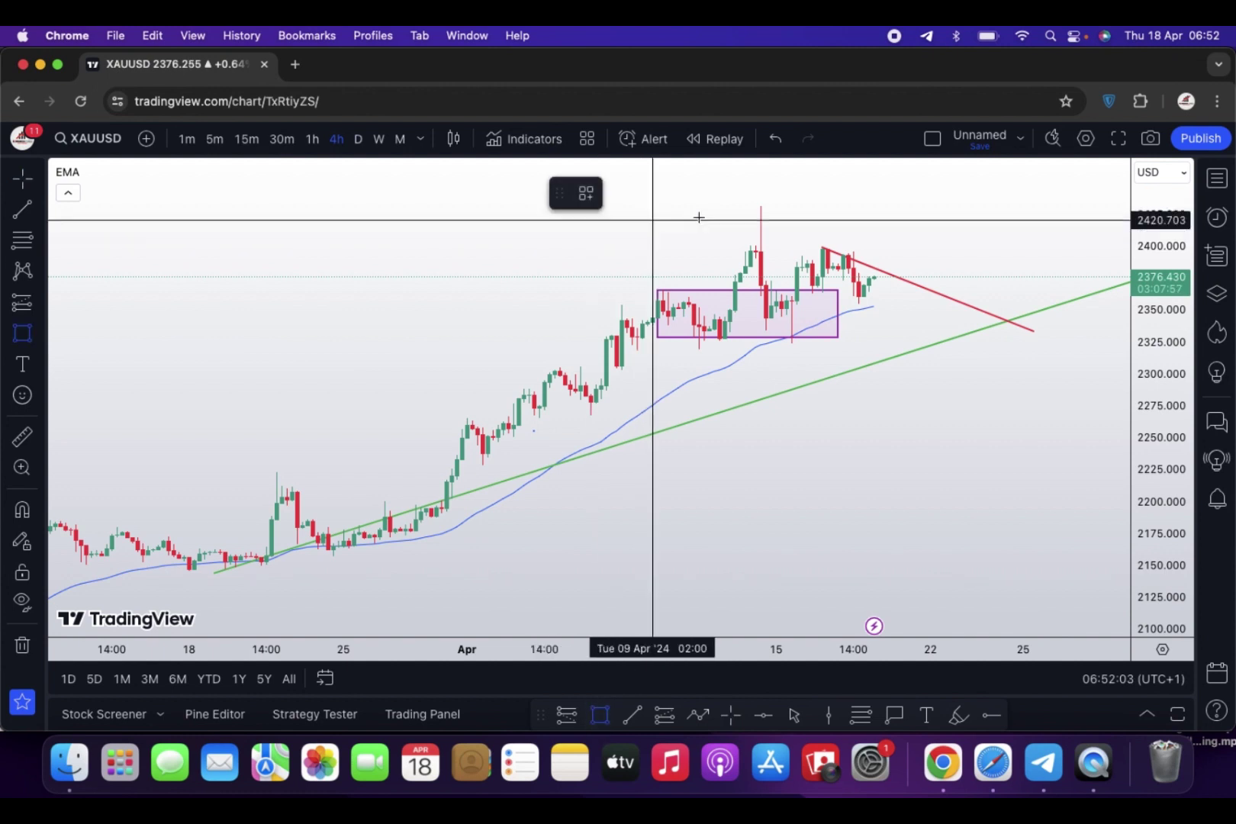
mouse_move(868, 272)
mouse_down()
mouse_move(780, 248)
mouse_move(734, 254)
mouse_move(786, 250)
mouse_up()
drag(873, 262, 893, 259)
click(973, 254)
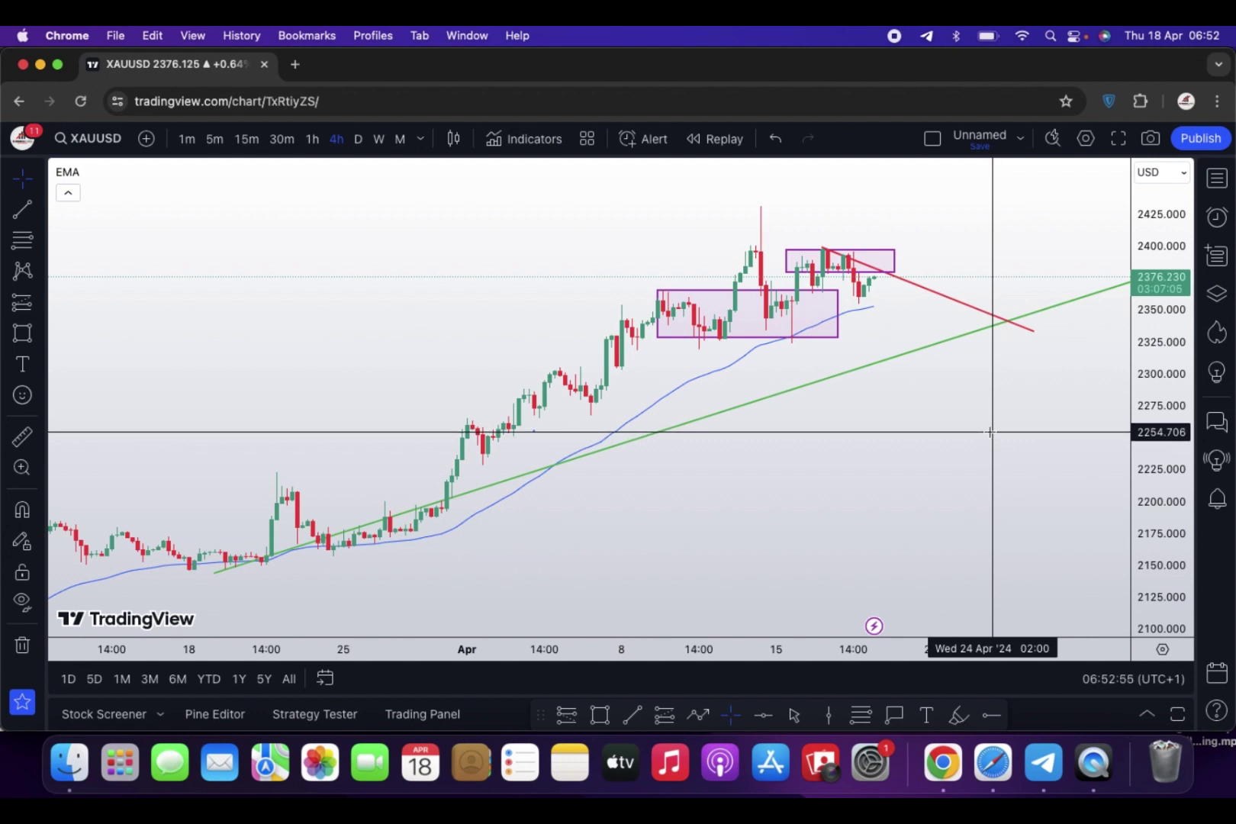
Step: Switch XAUUSD to the 15-minute timeframe and adjust the price scale to frame the upper purple zone and red trendline
click(247, 139)
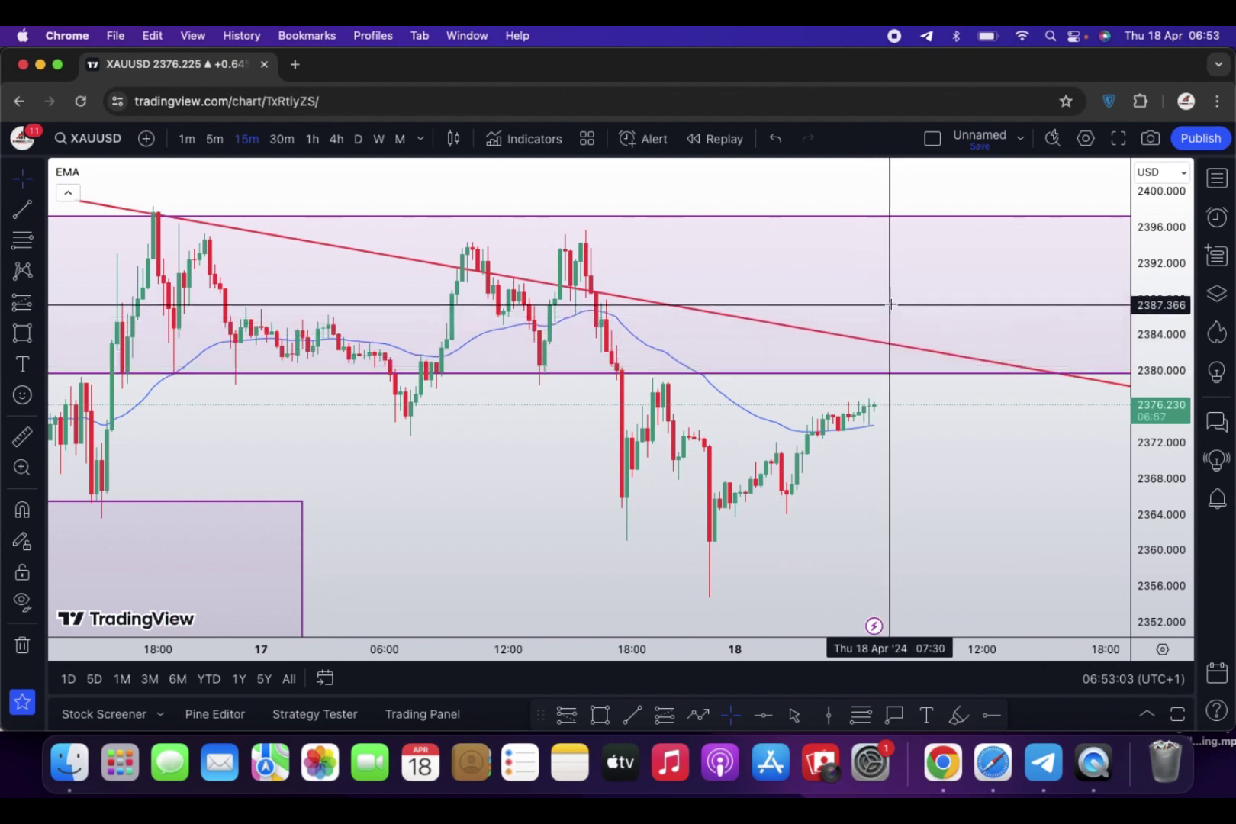
scroll(913, 460, right, 2)
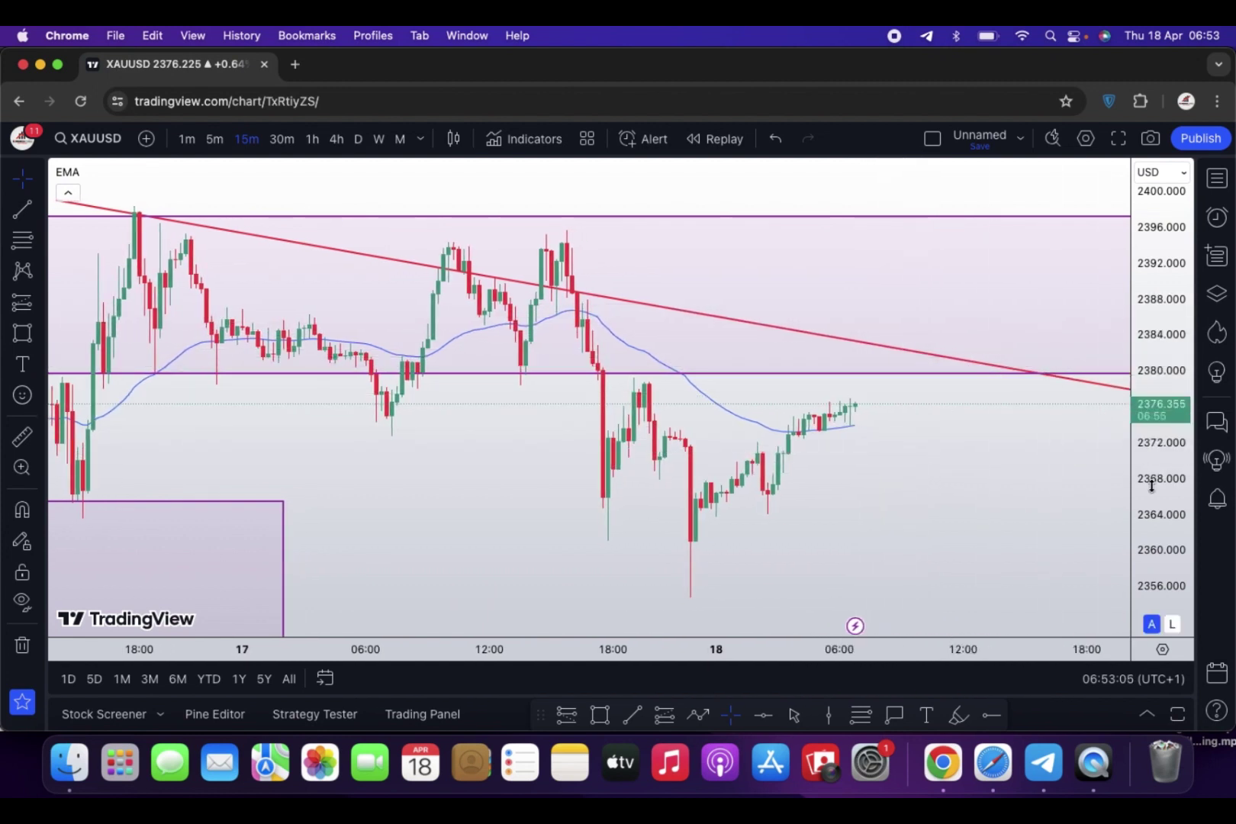
drag(1151, 485, 1150, 452)
drag(1012, 463, 1035, 482)
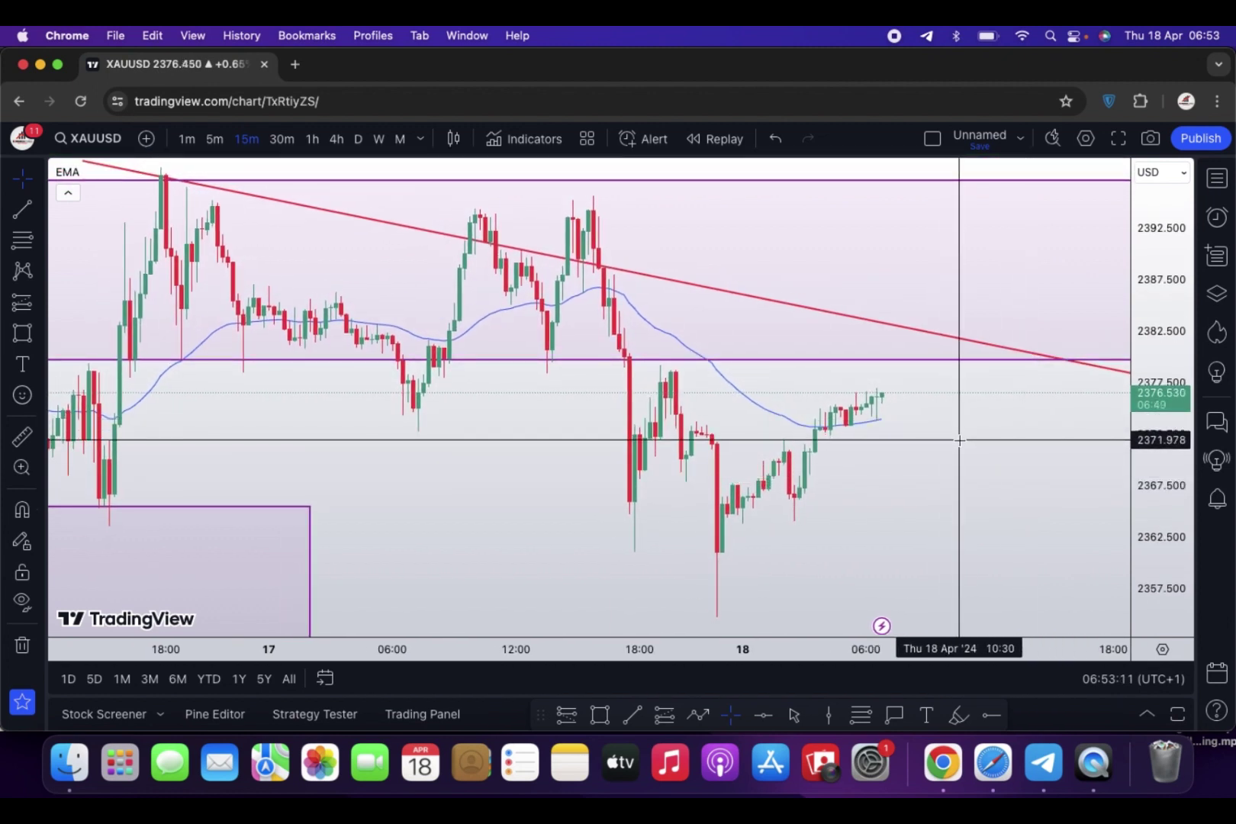
scroll(946, 449, right, 2)
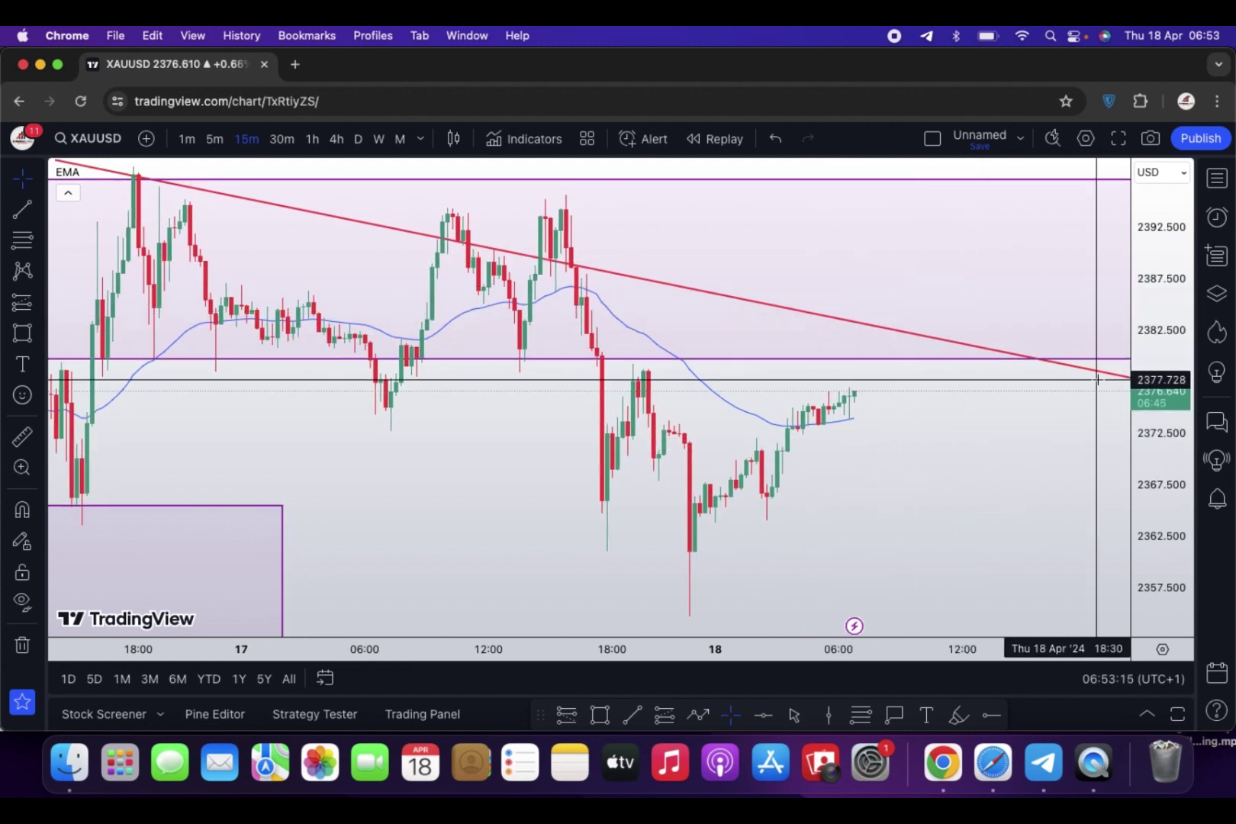
drag(1150, 278, 1153, 329)
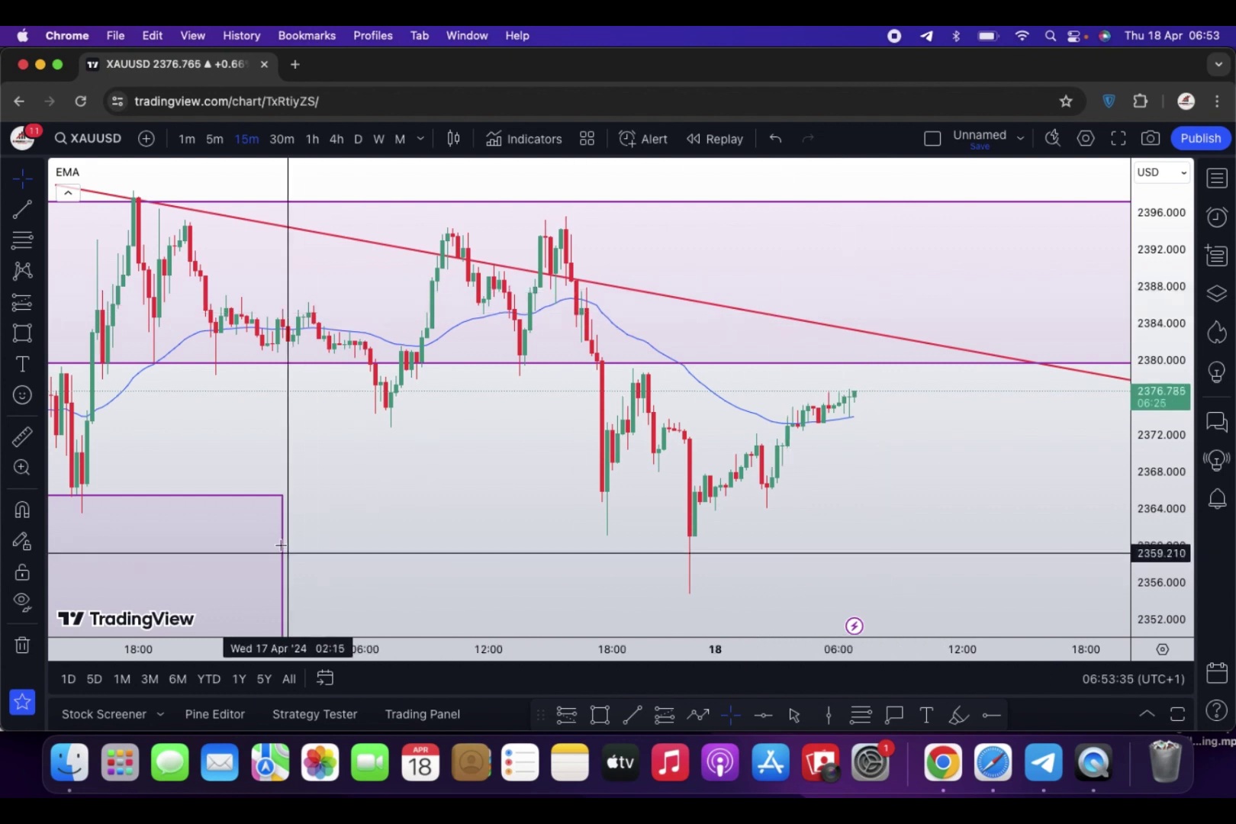
Step: Delete the lower purple rectangle with its upper edge near 2365 and show the watchlist again
click(260, 497)
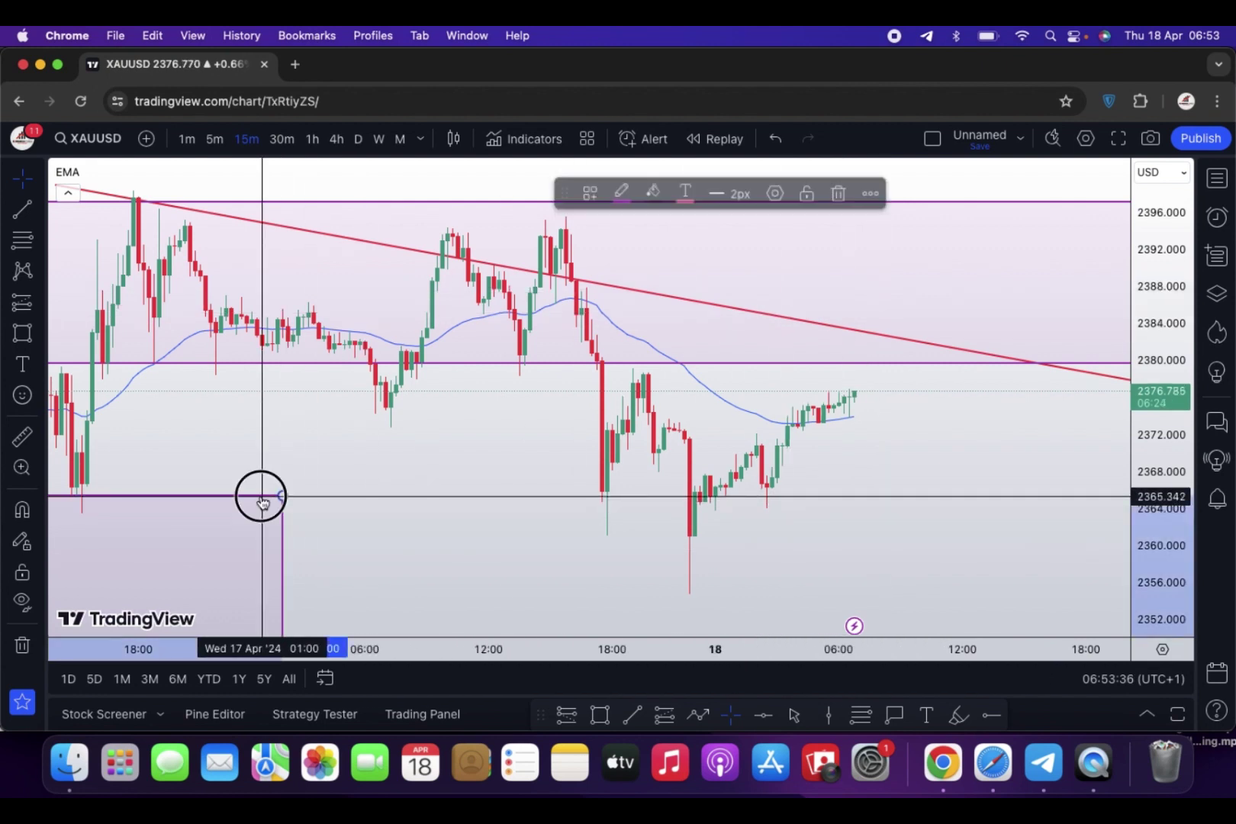
click(838, 195)
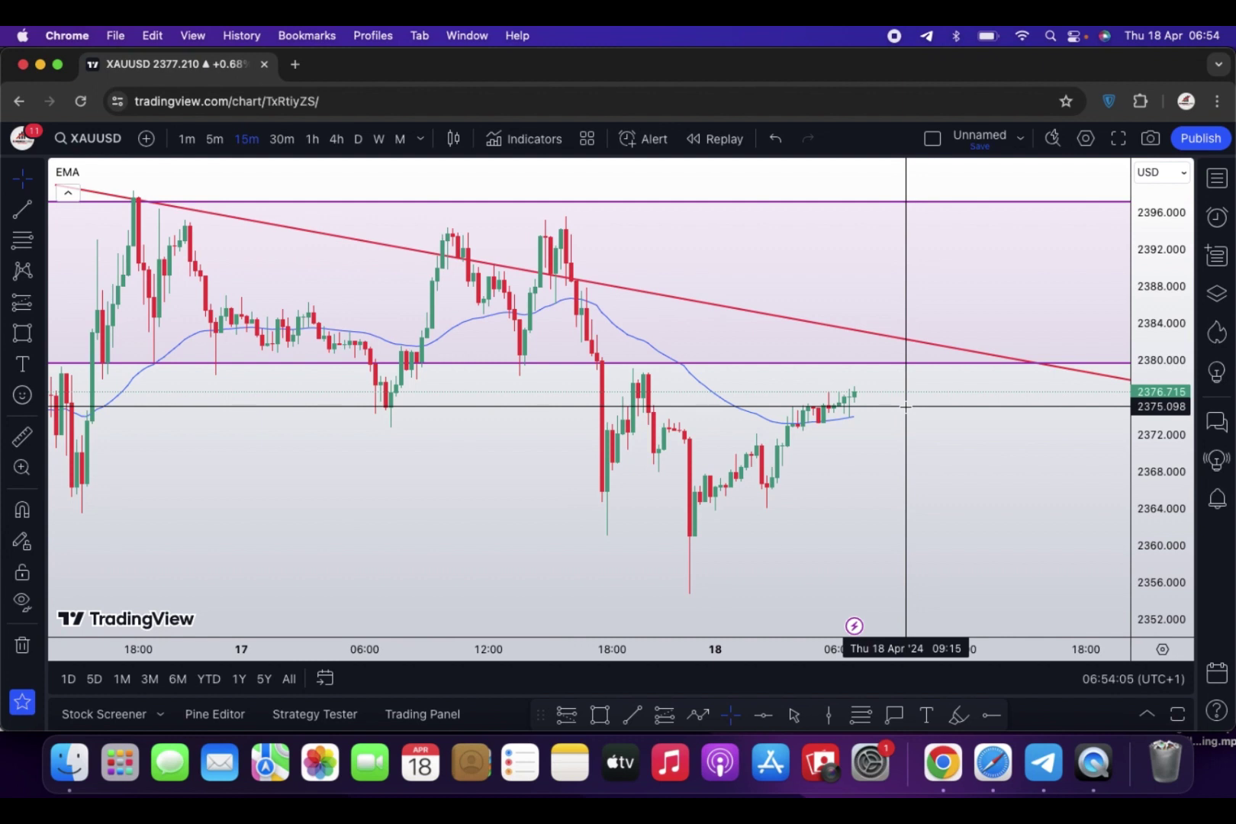
click(1220, 179)
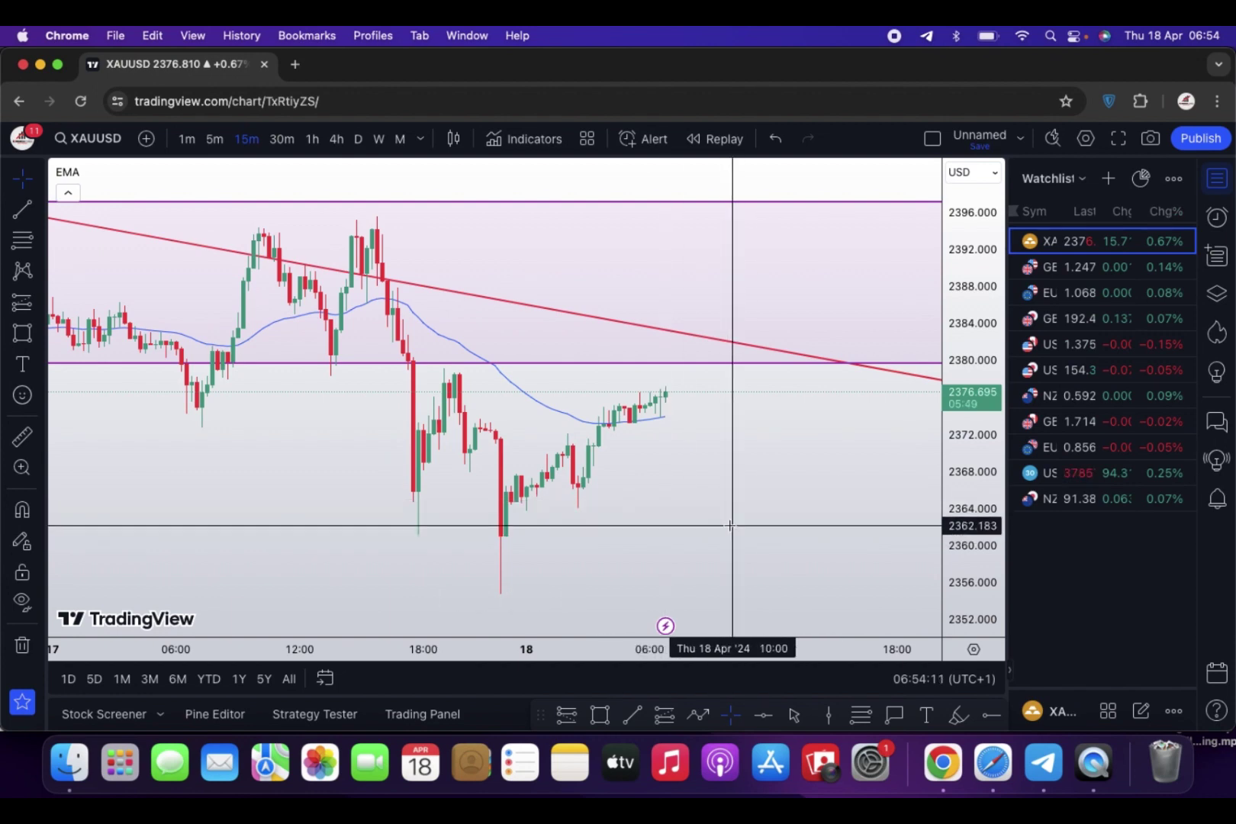
Step: Show GBPUSD on the daily timeframe with the watchlist hidden and the chart view reset, leaving room beyond the latest candle
click(1081, 266)
click(1216, 178)
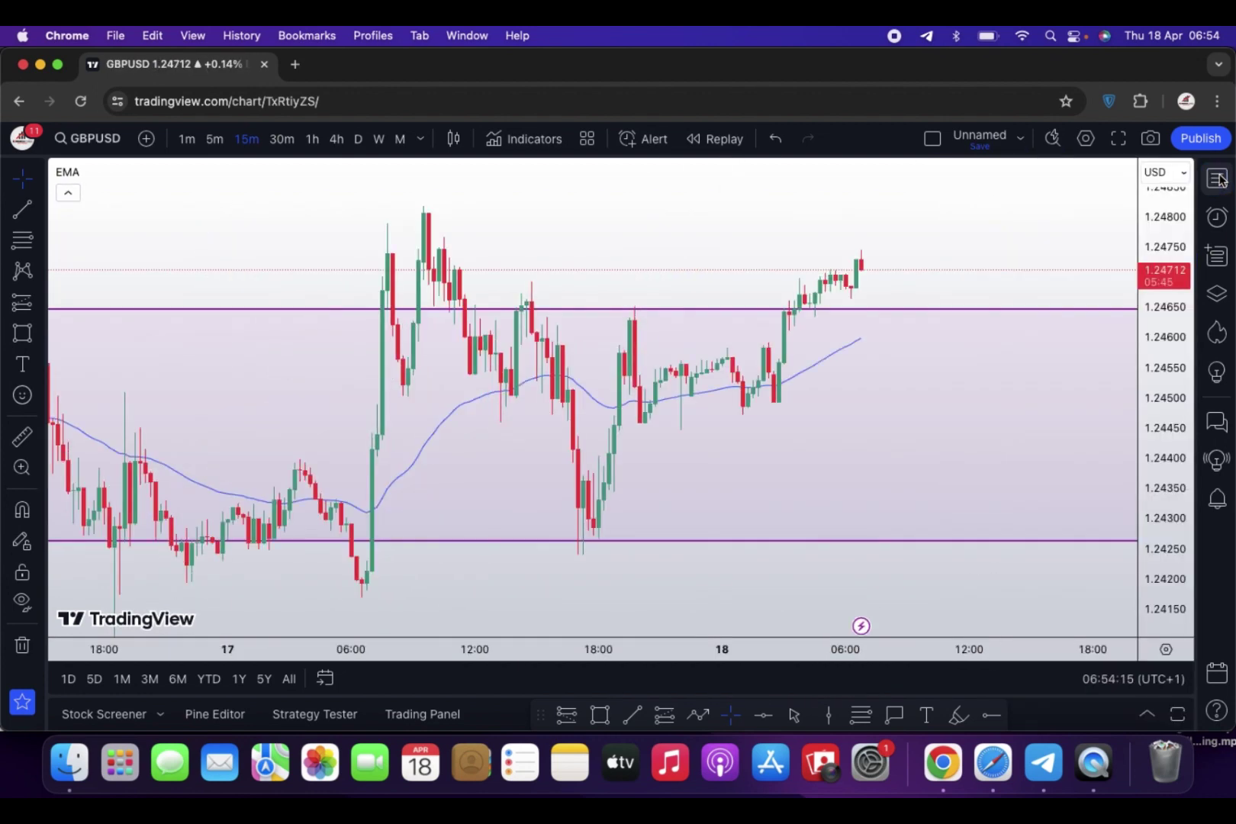
click(358, 139)
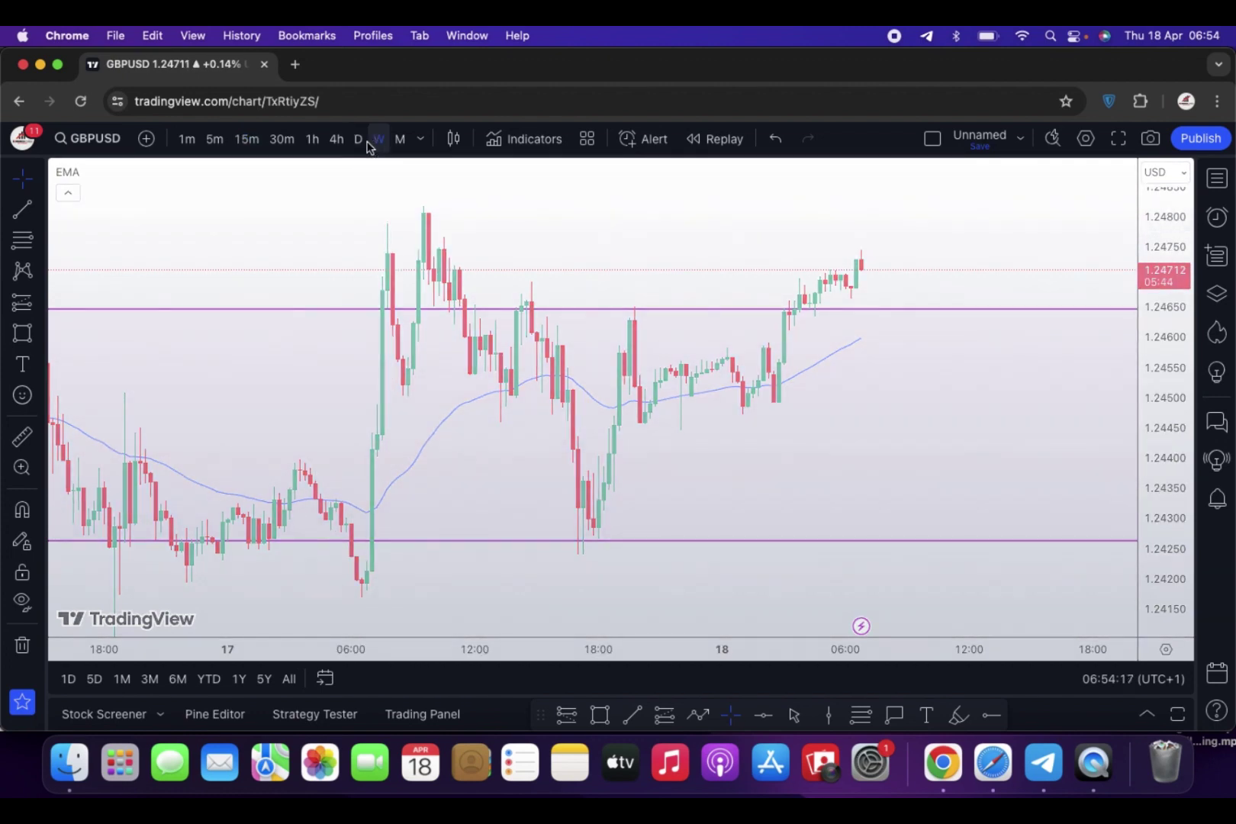
click(358, 140)
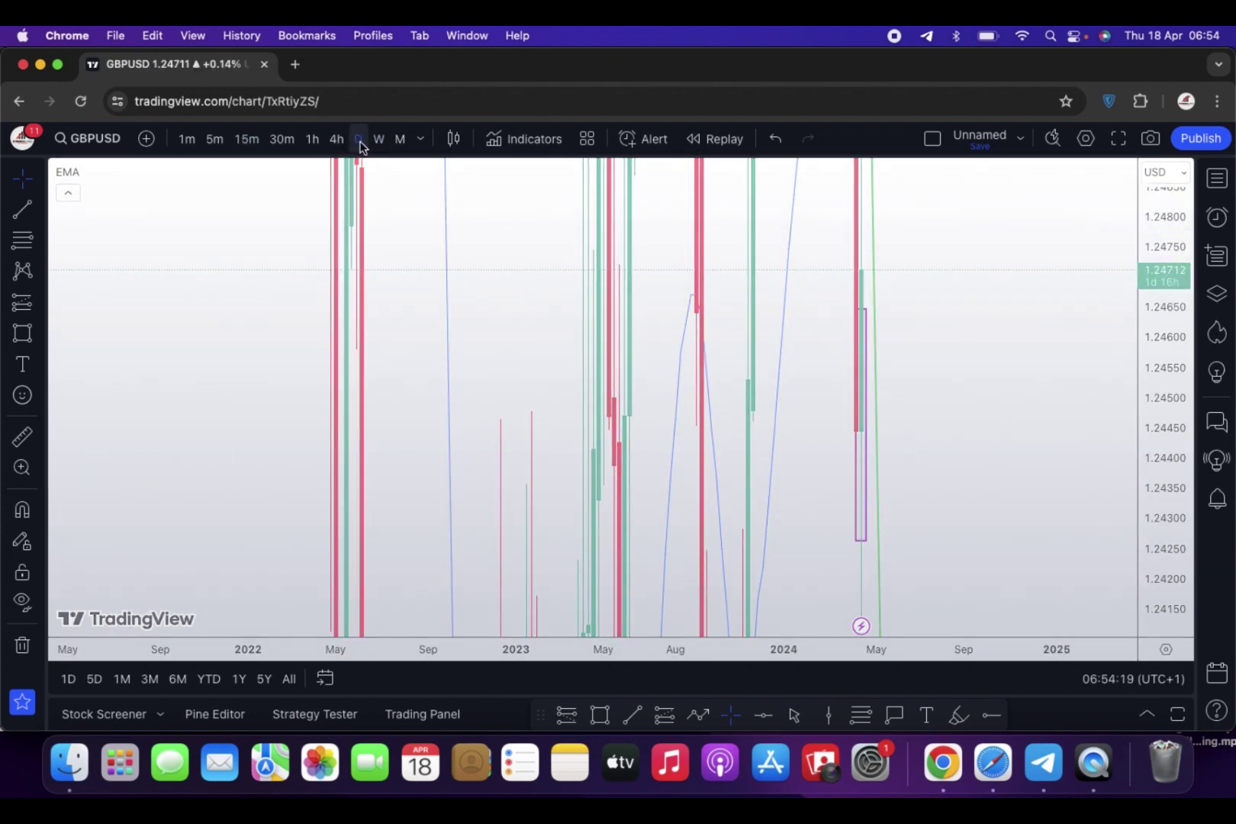
right_click(959, 237)
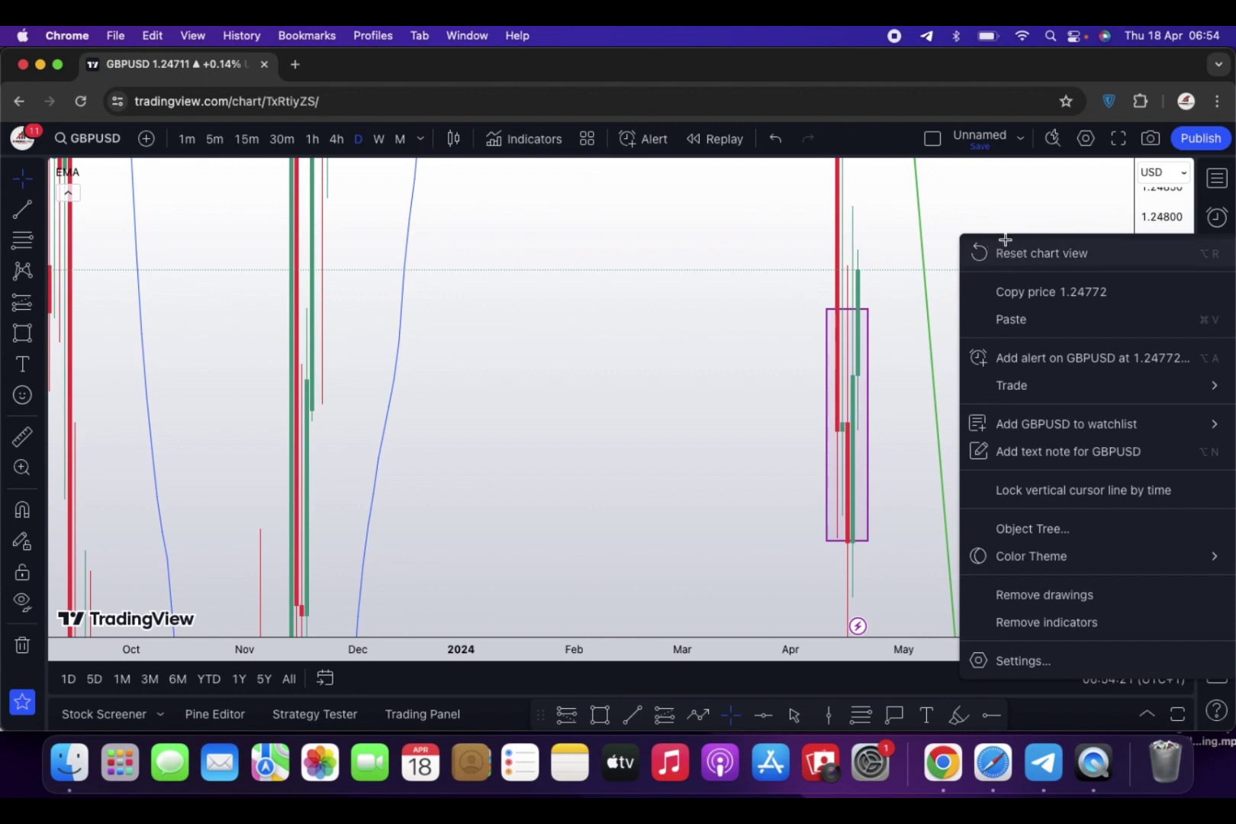
click(1005, 239)
drag(999, 226, 635, 234)
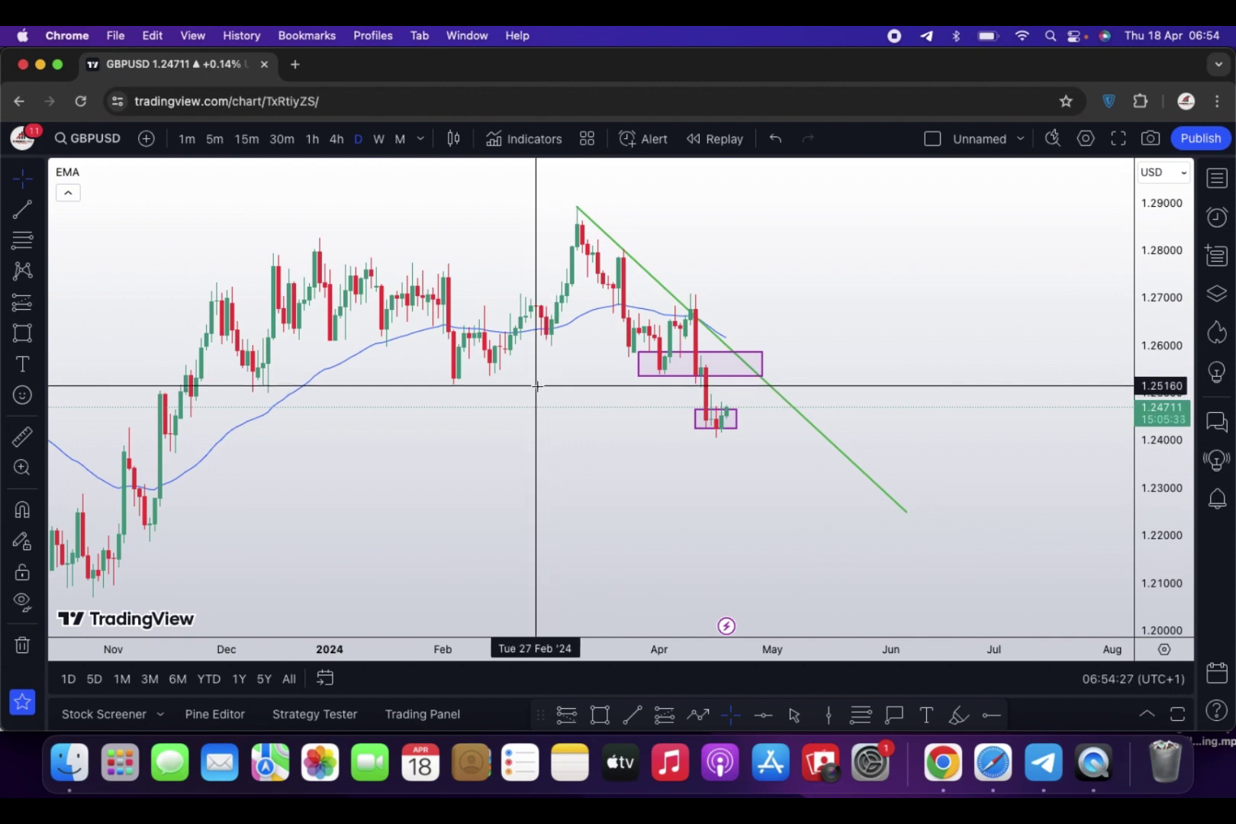
click(717, 398)
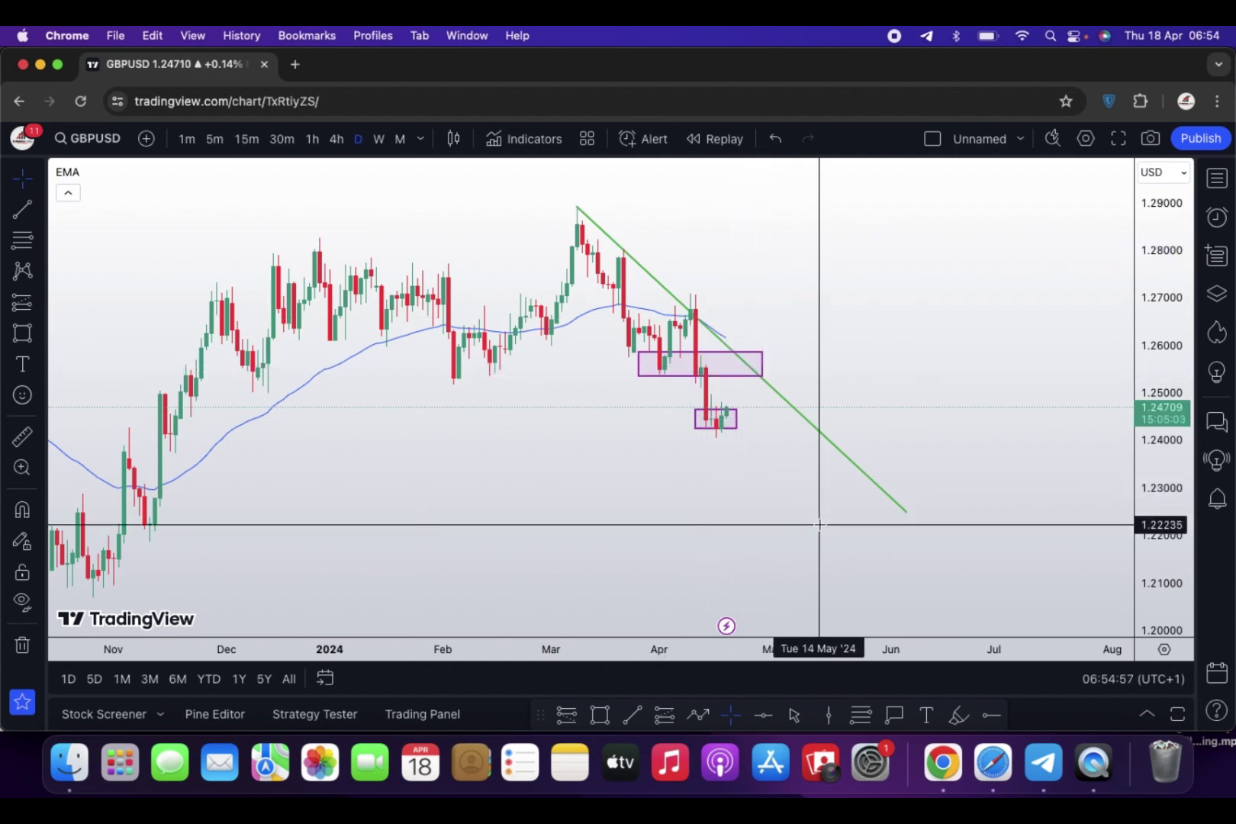
Step: On the GBPUSD 4-hour chart, draw a horizontal ray at 1.24827 over the recent highs, starting just before the 17 April high
click(342, 145)
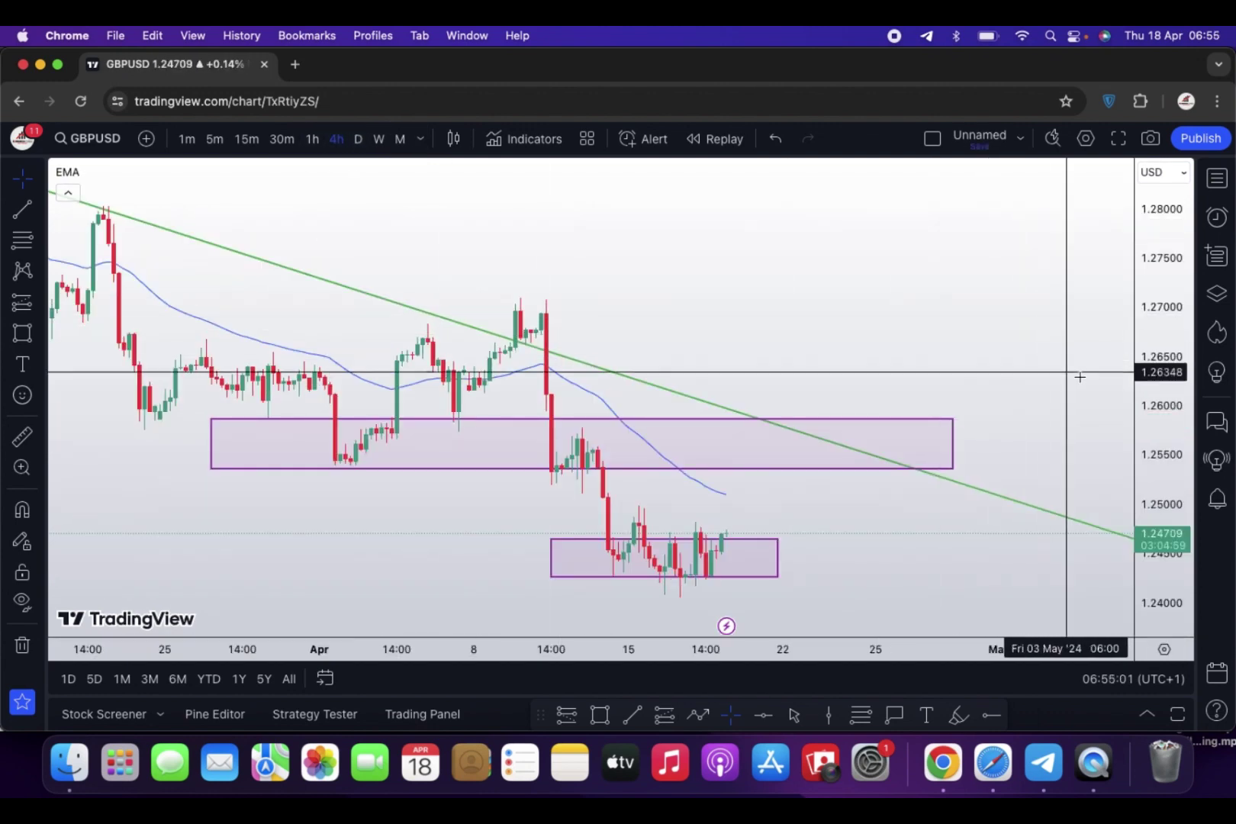
drag(1070, 367, 1031, 226)
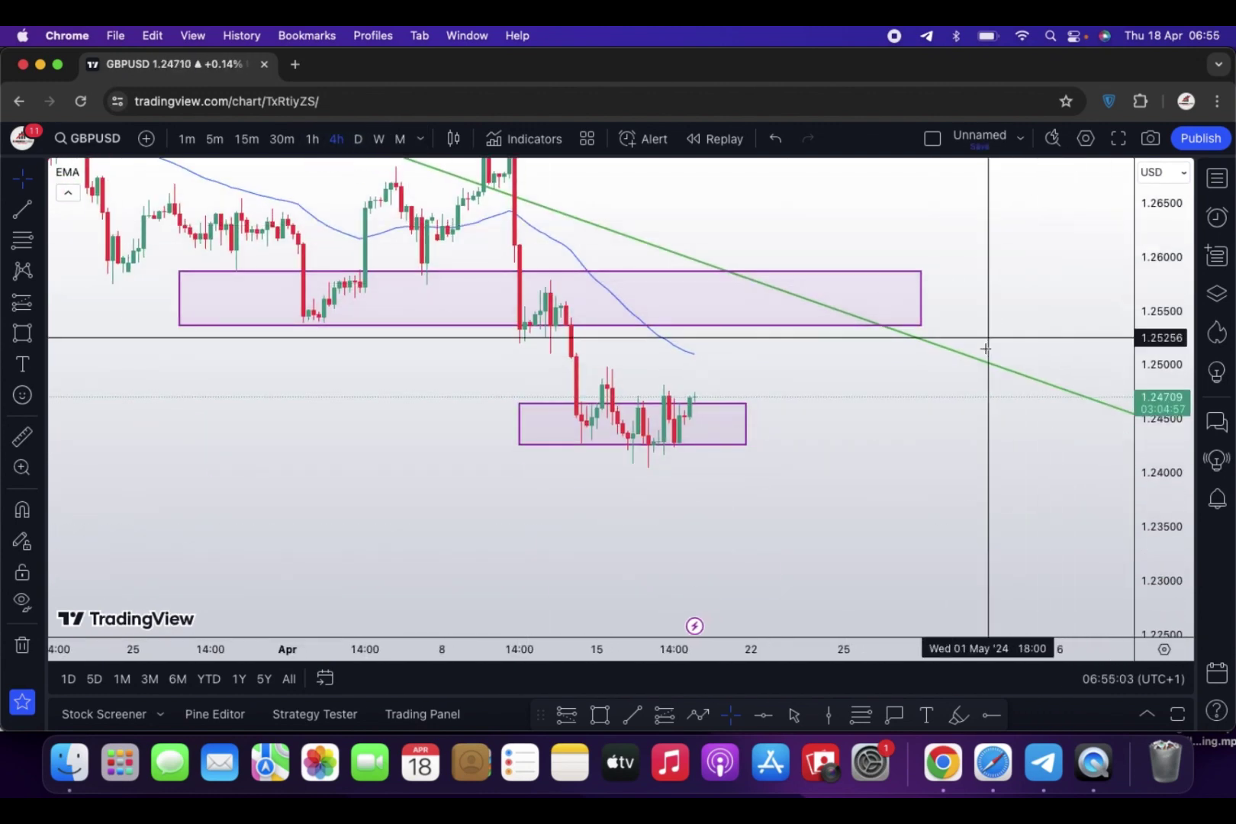
drag(887, 471, 888, 495)
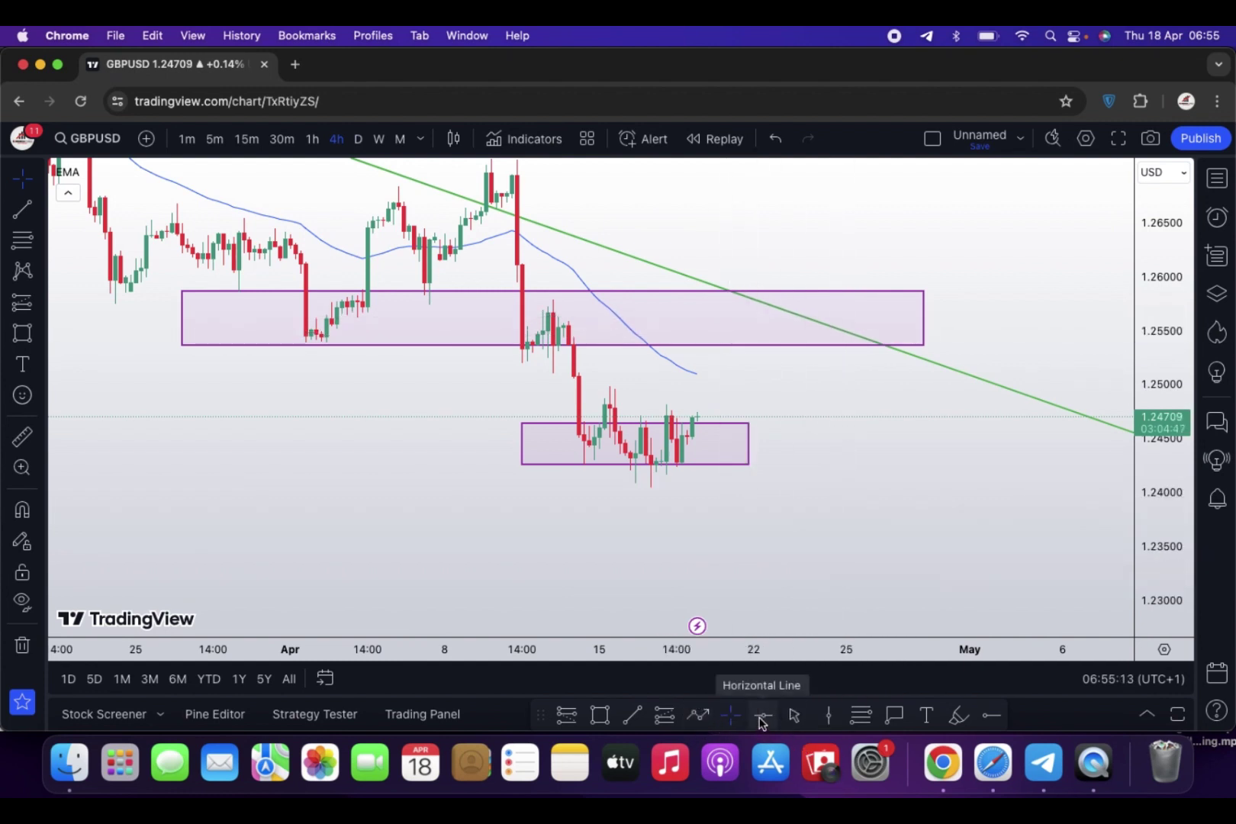
click(990, 720)
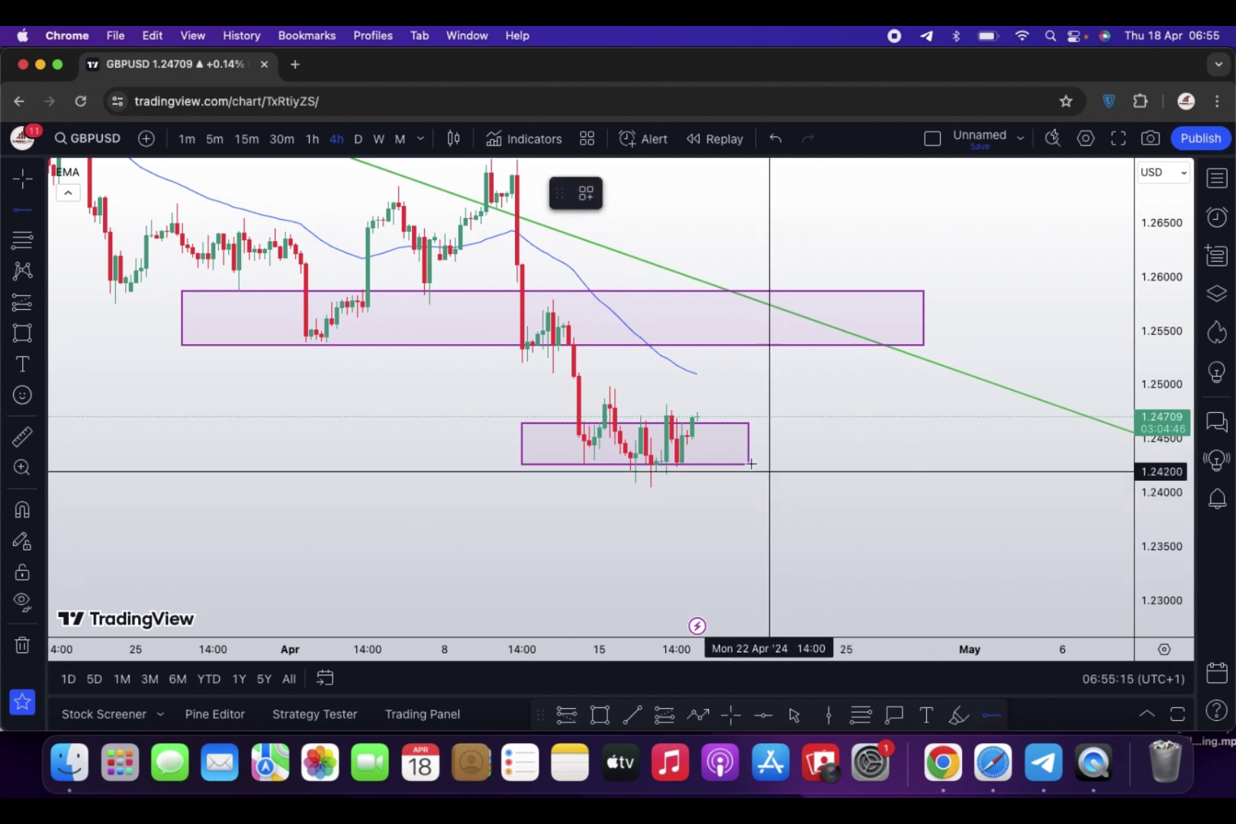
click(707, 402)
drag(707, 403, 636, 403)
click(851, 480)
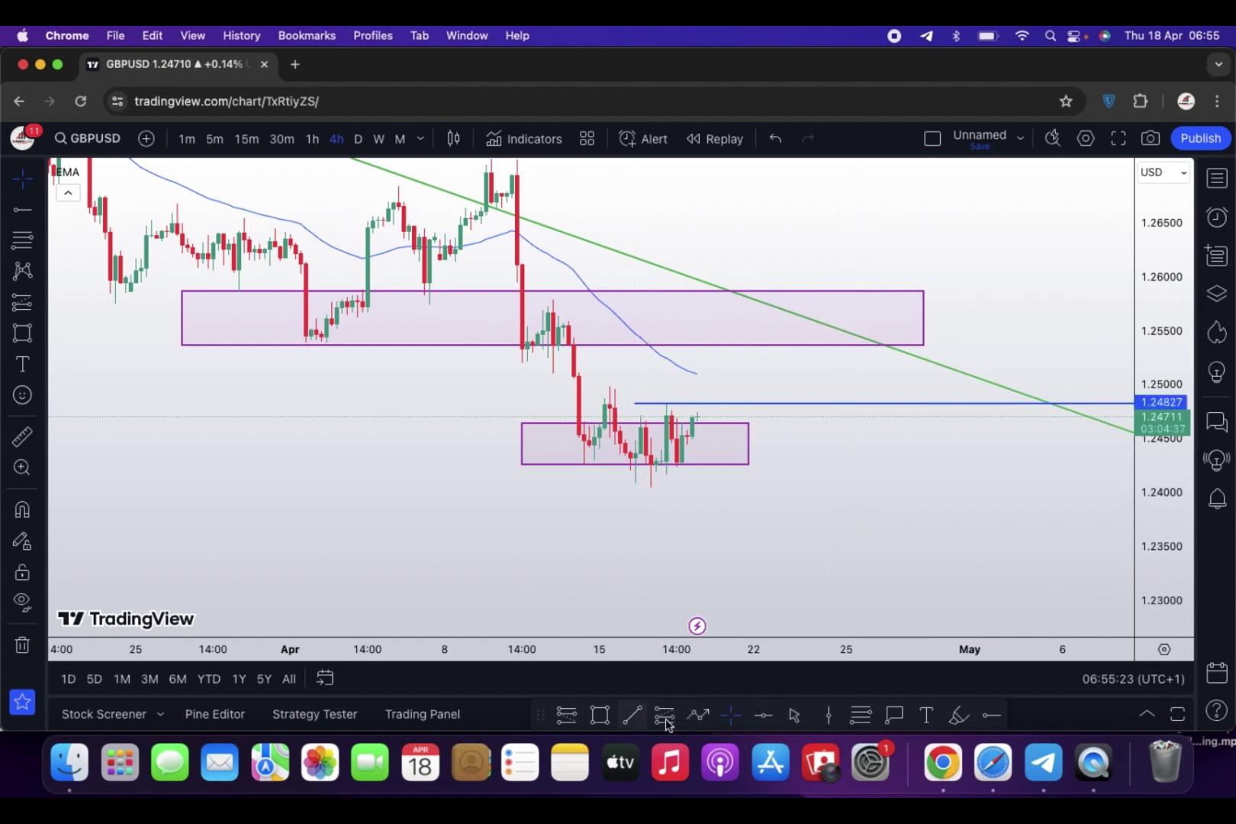
Step: Draw a bullish path from the latest candle up to about 1.2497, back to the blue ray, and up into the upper purple zone
click(698, 715)
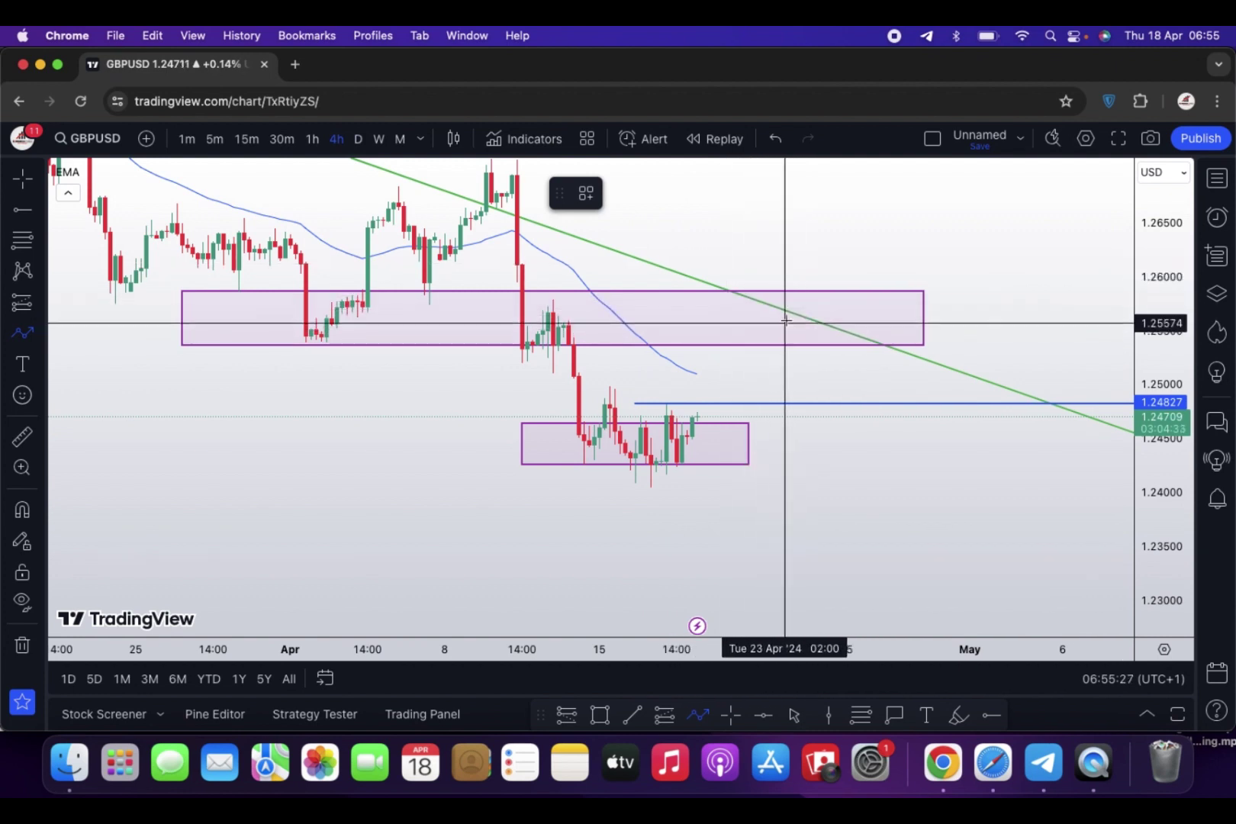
click(702, 412)
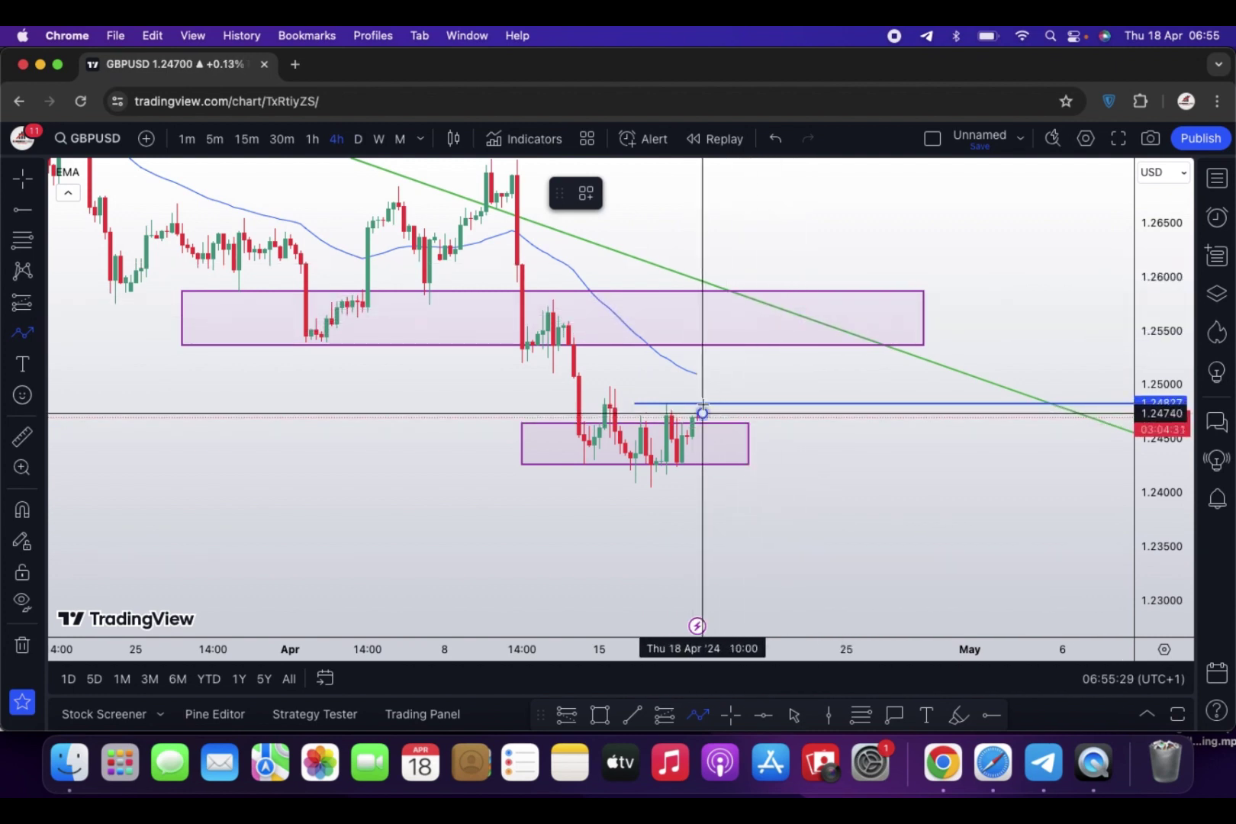
click(708, 388)
click(748, 402)
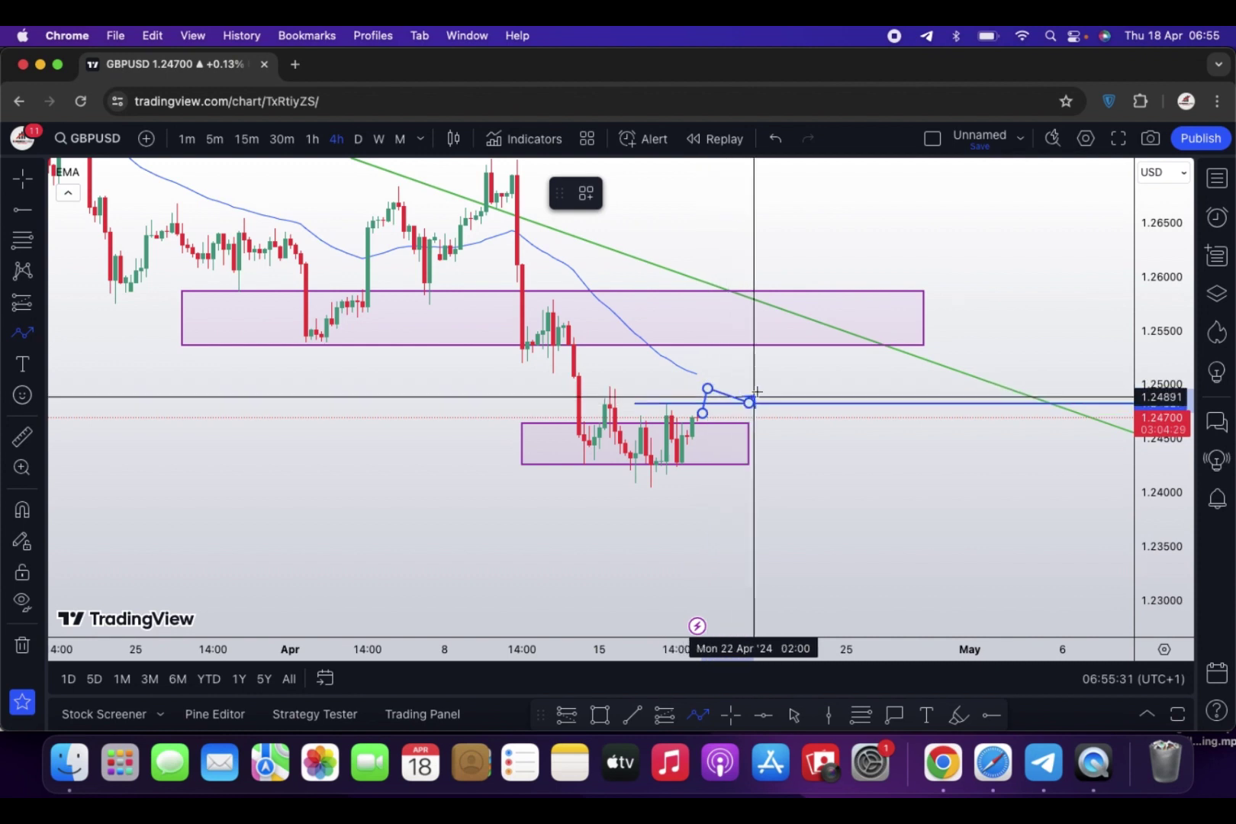
double_click(795, 317)
click(795, 349)
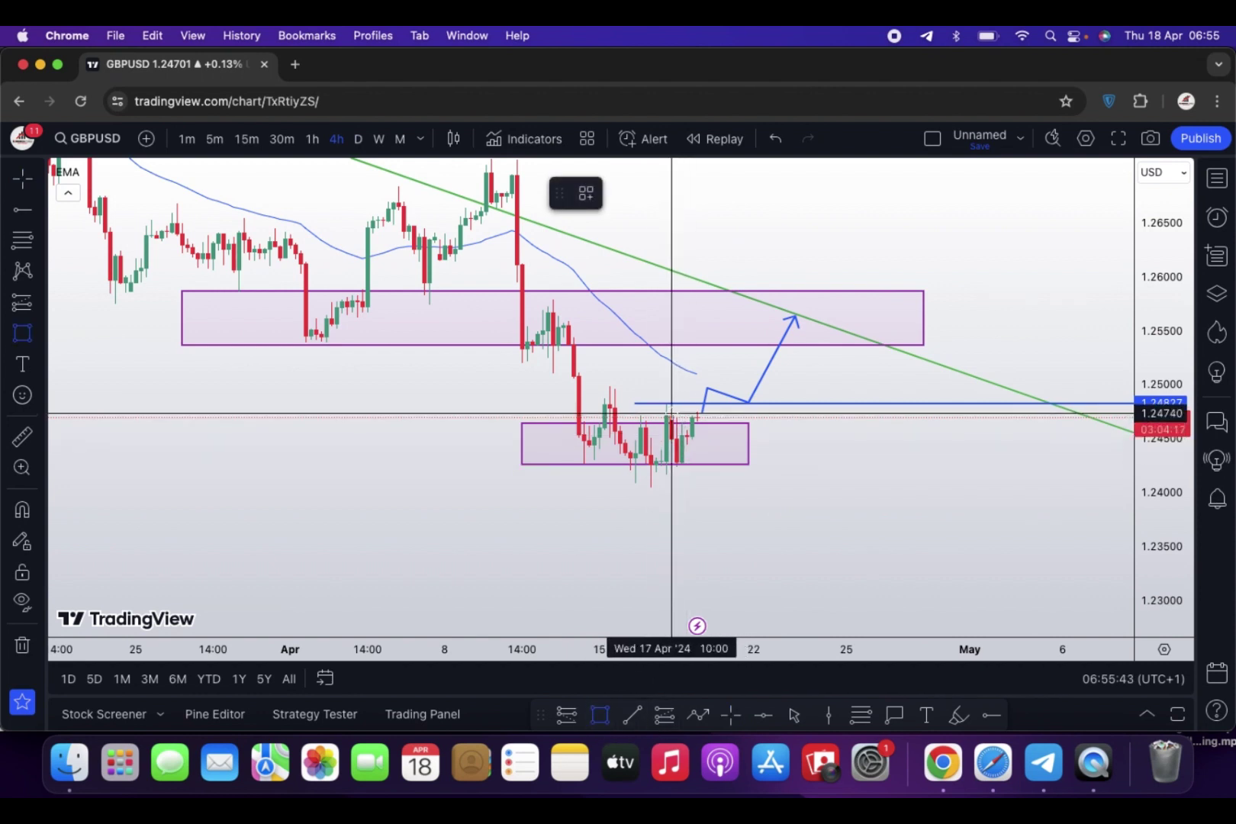
Step: Draw a rectangle zone from about 1.2475 to 1.2425 spanning 17 to 25 April, and lower the path's pullback point to its upper edge
mouse_move(671, 413)
mouse_down()
mouse_move(830, 436)
mouse_move(866, 466)
mouse_up()
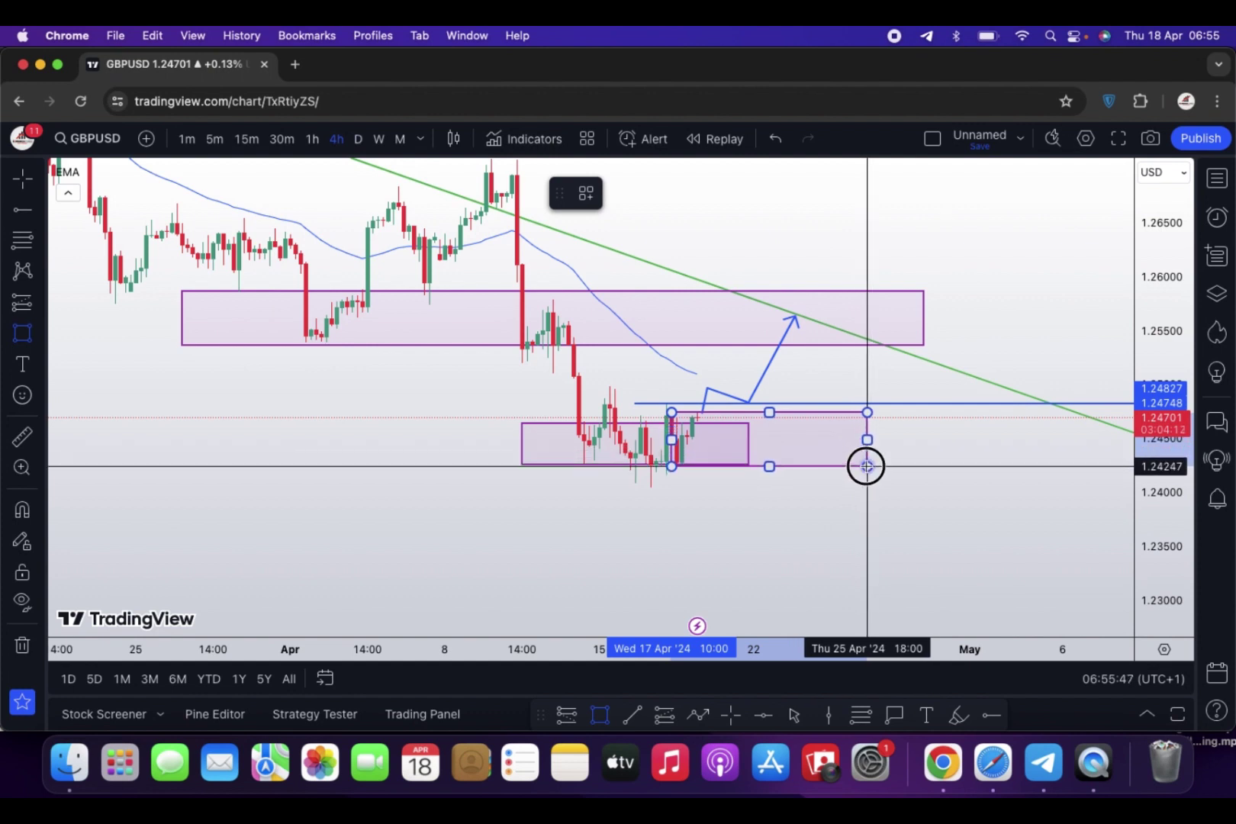
click(749, 402)
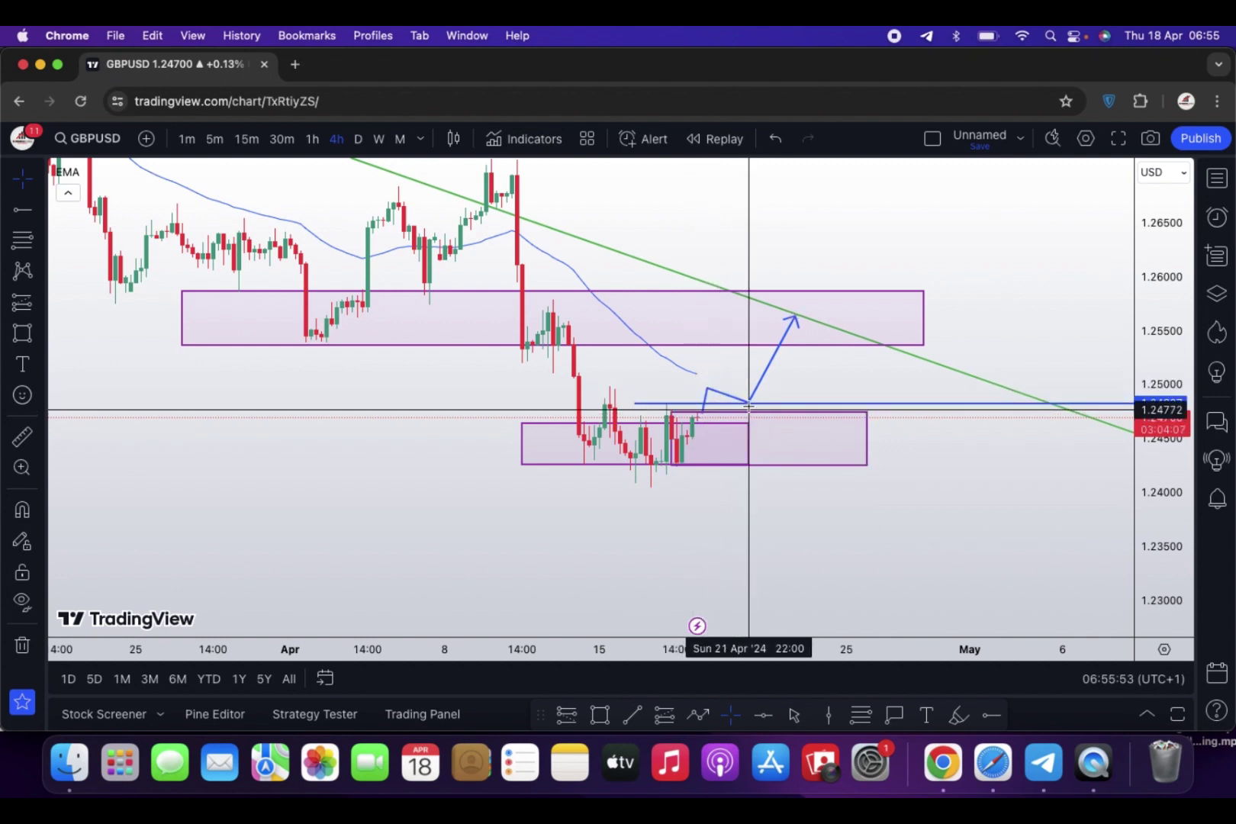
drag(751, 406, 760, 412)
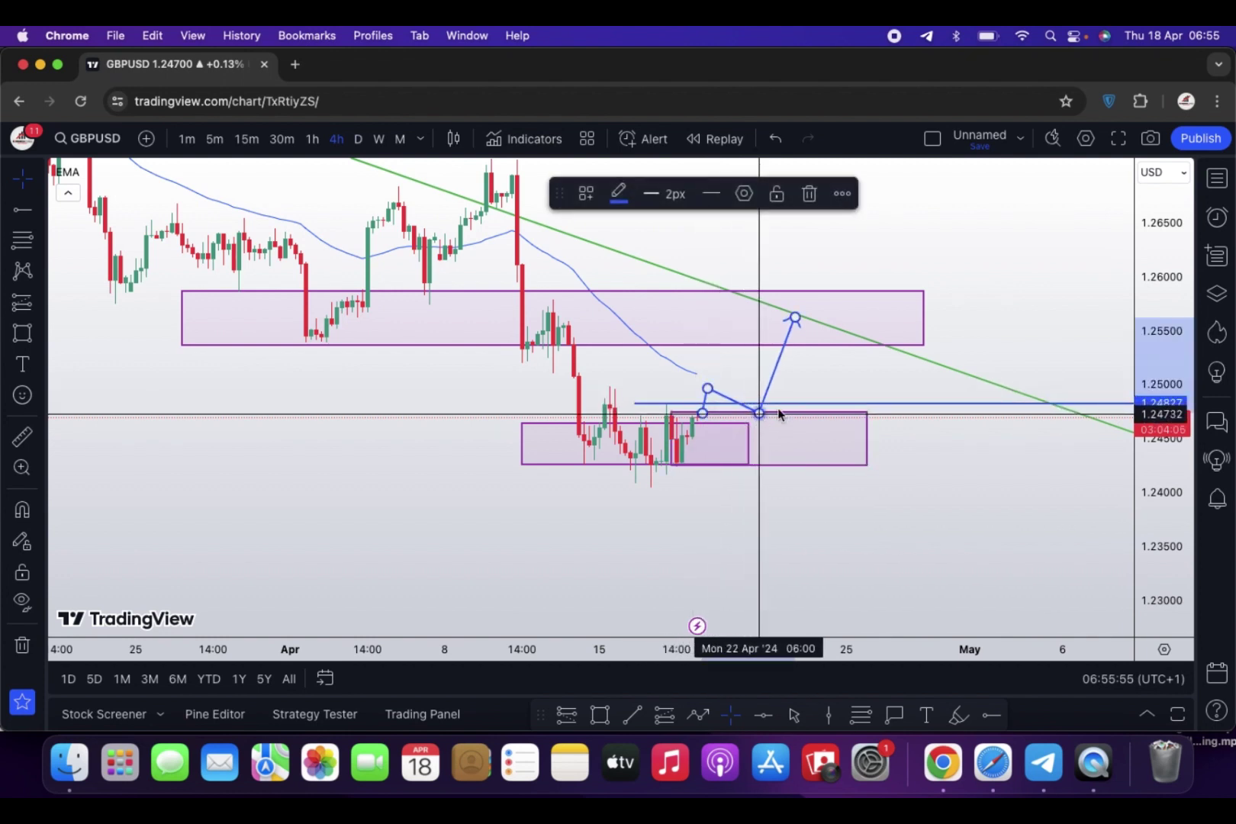
click(805, 377)
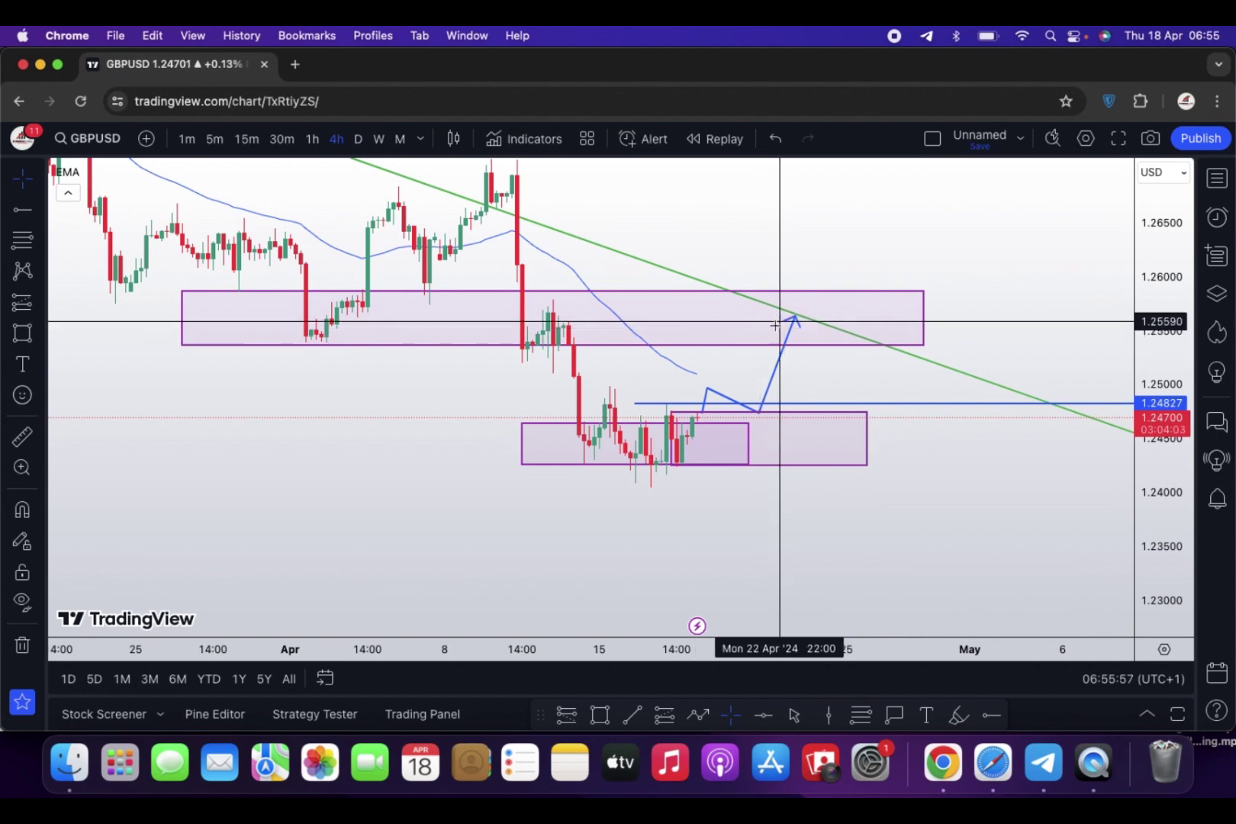
Step: Examine GBPUSD price action around the blue ray and the new purple zone on the 15-minute timeframe with the view reset
click(246, 139)
right_click(772, 230)
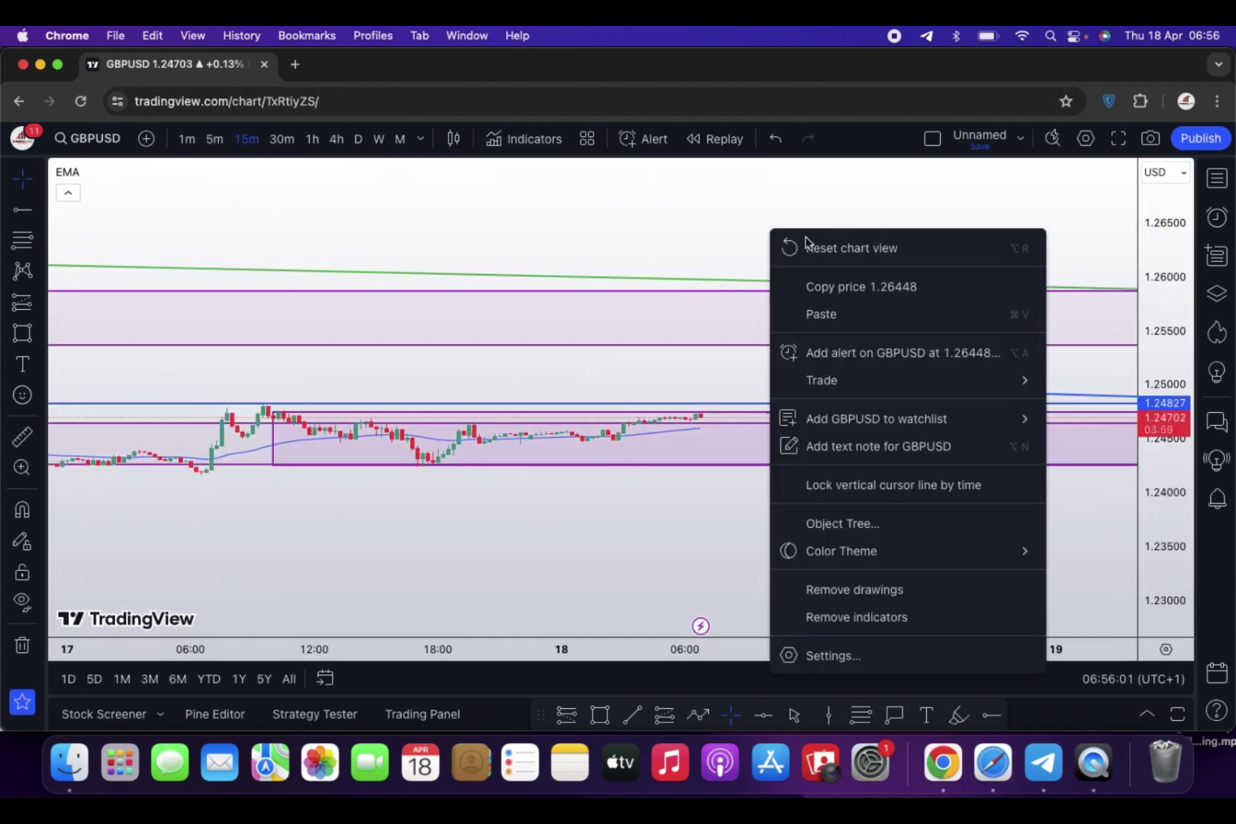
click(809, 245)
drag(948, 568, 458, 546)
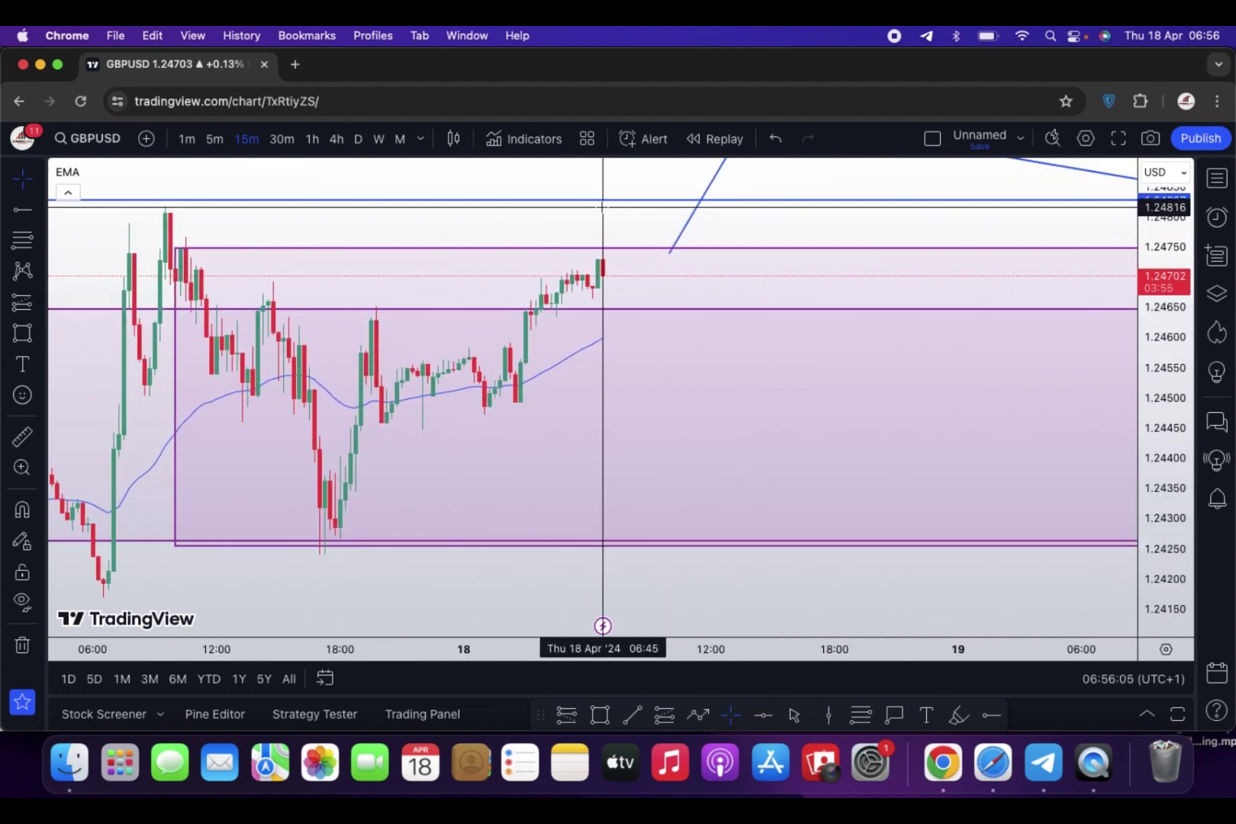
drag(1152, 269, 1145, 413)
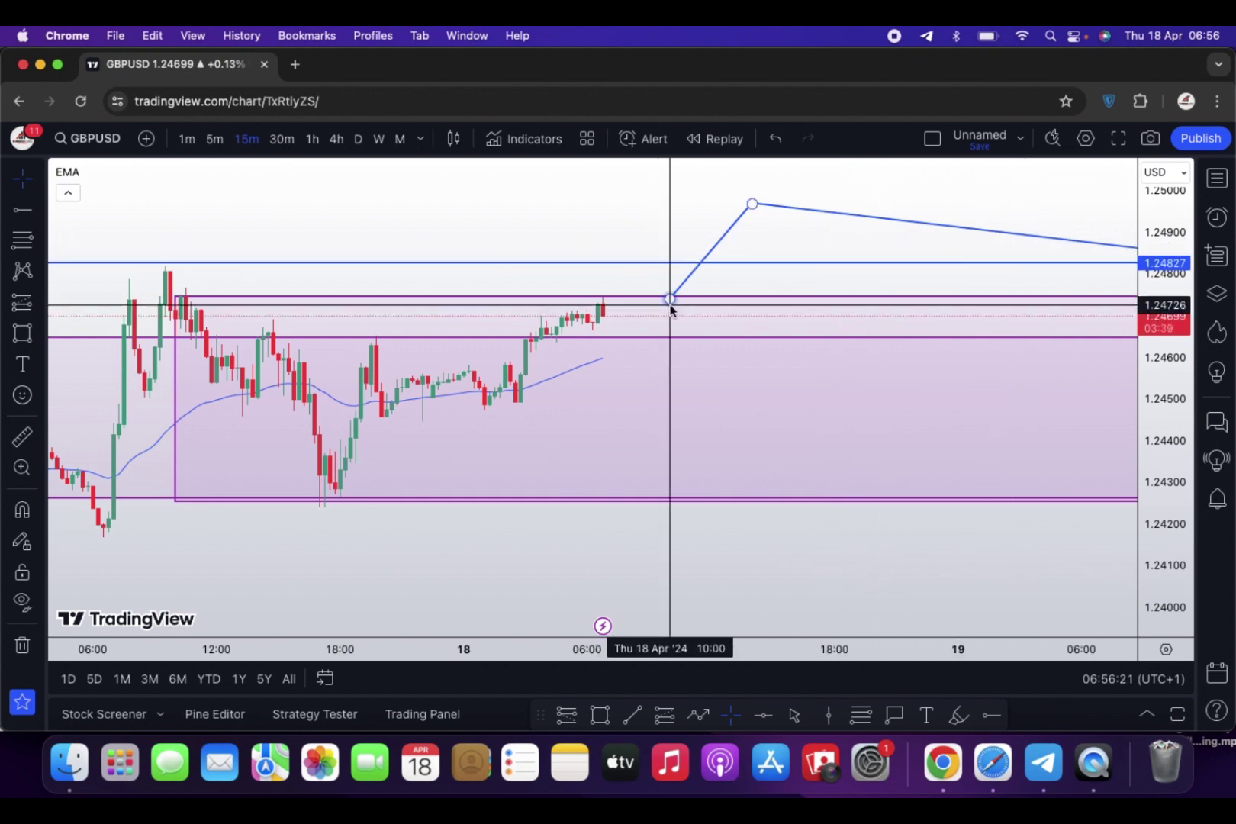
click(766, 299)
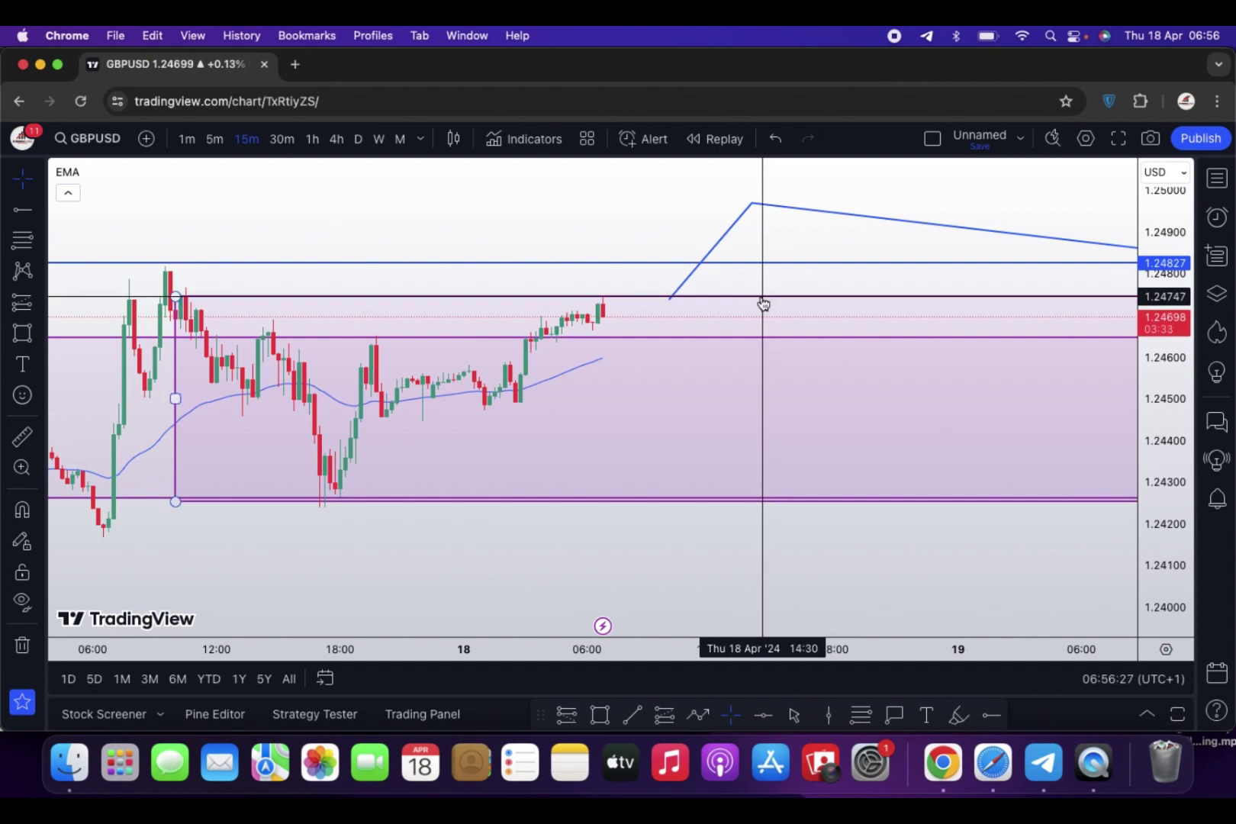
Step: On the 4-hour chart, draw a bearish path from the latest candle down to about 1.2400, up to about 1.2450, and down to about 1.2305
click(338, 139)
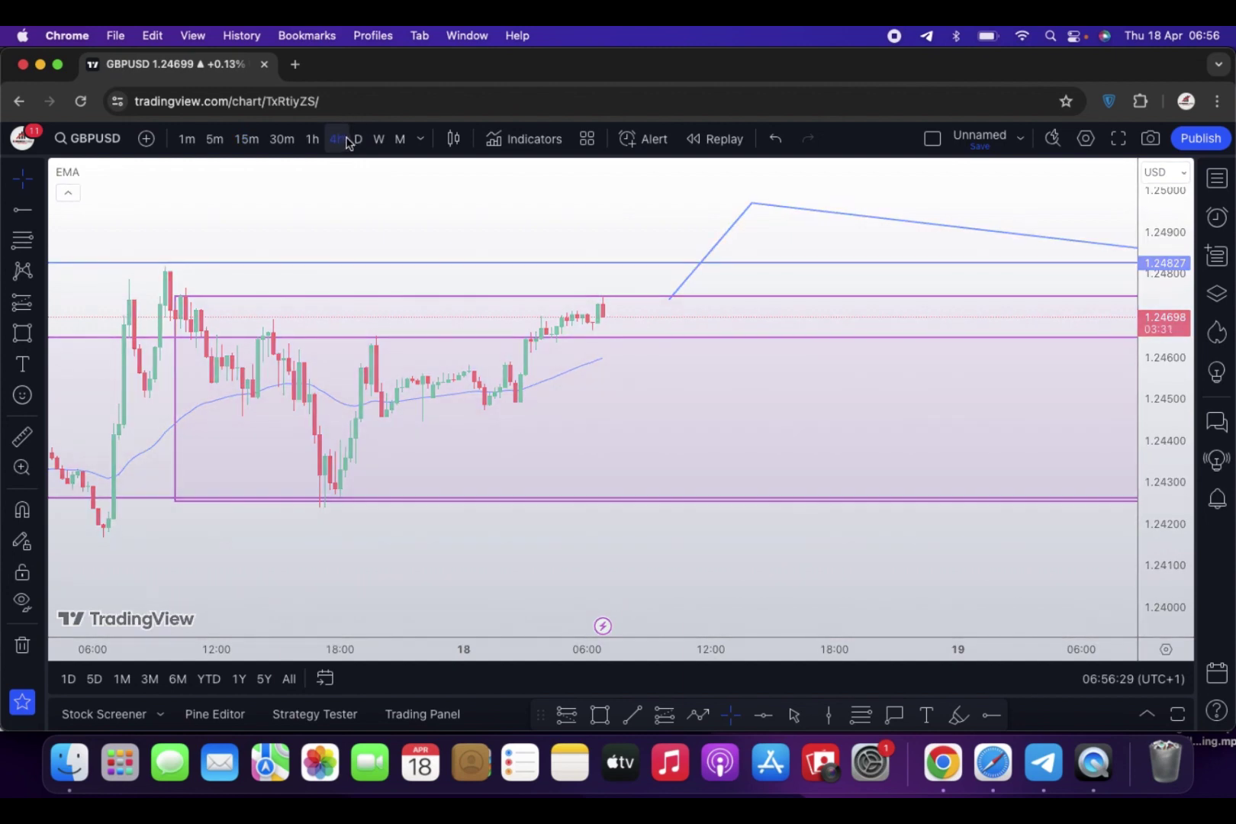
right_click(850, 327)
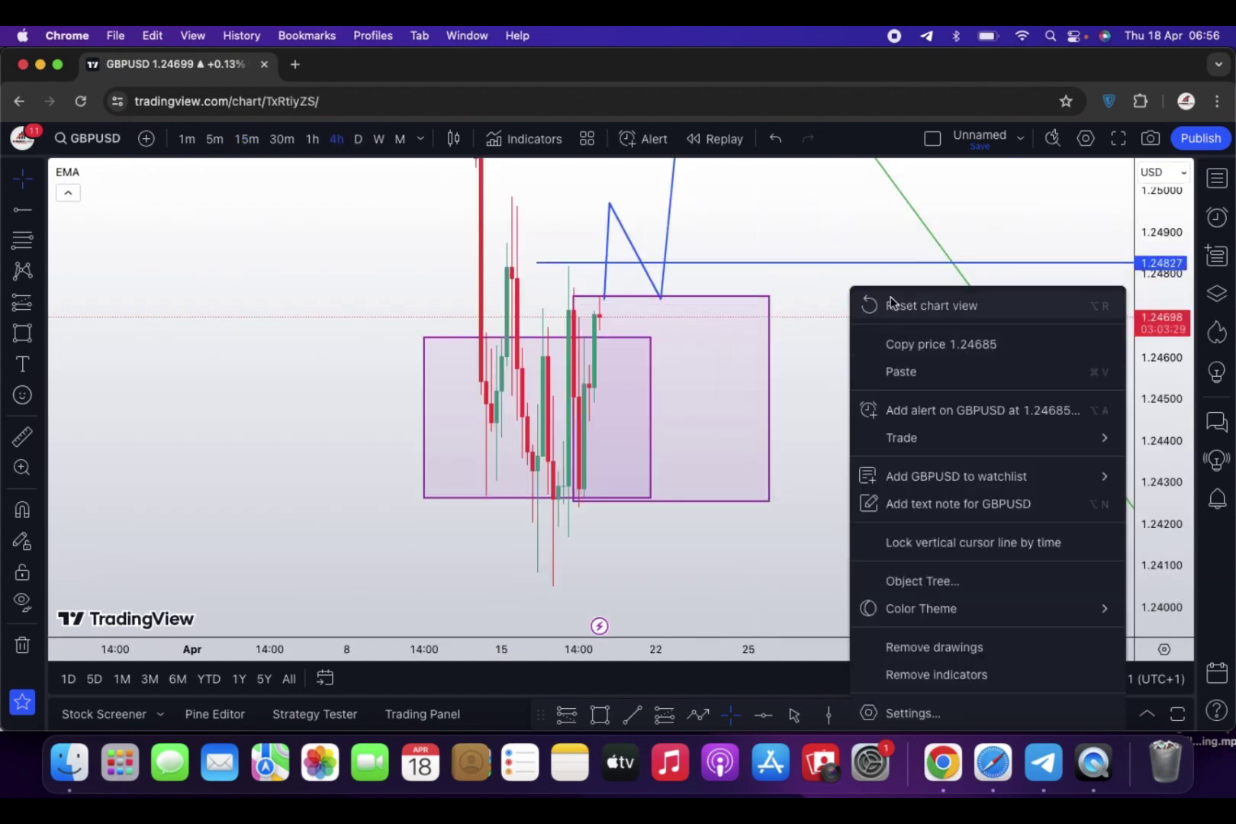
click(891, 305)
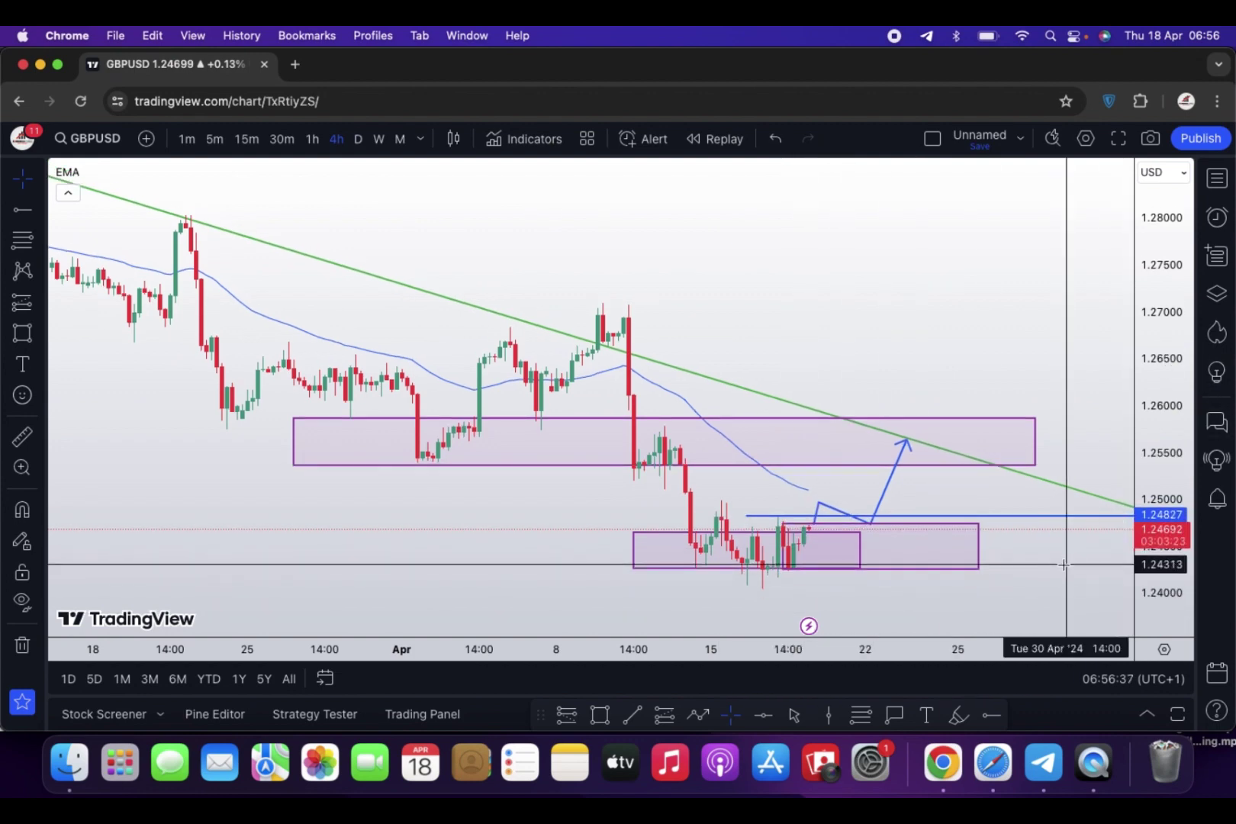
drag(1066, 566, 982, 418)
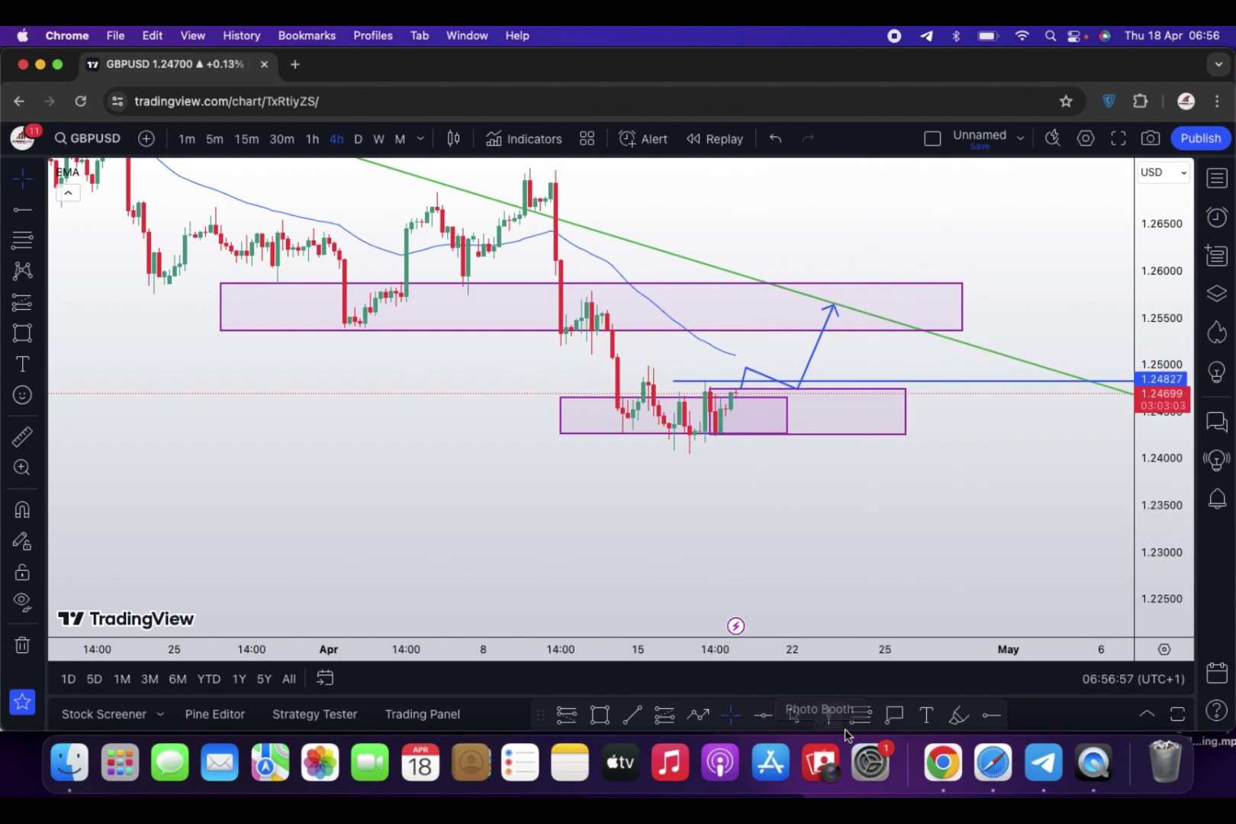
click(698, 714)
click(741, 392)
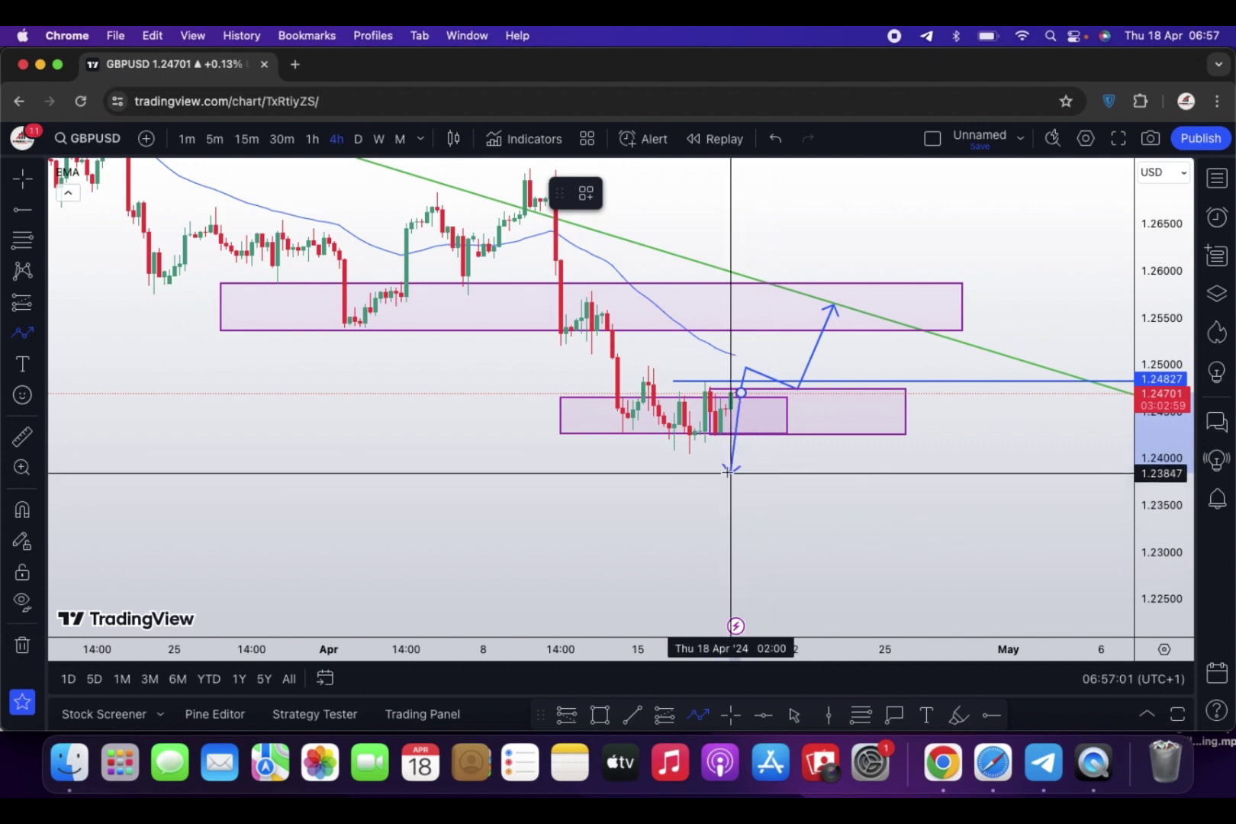
click(741, 457)
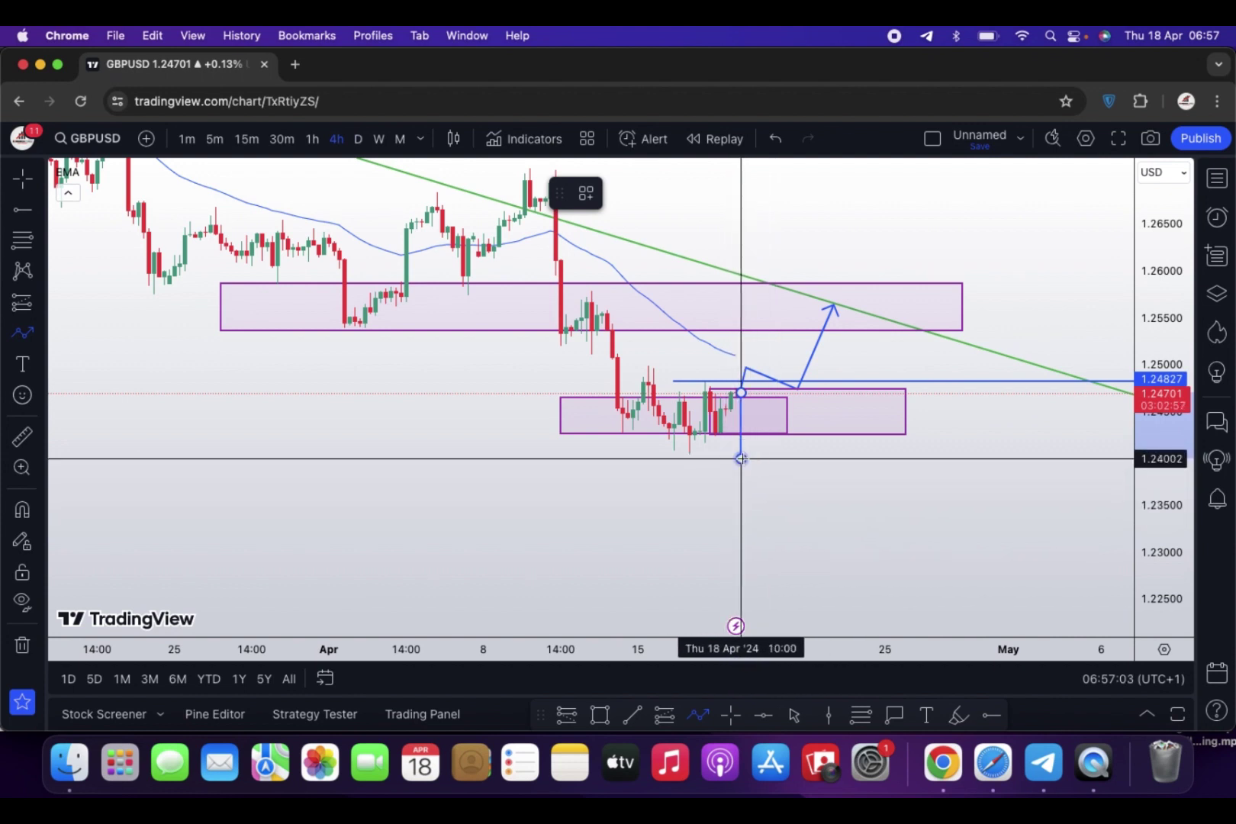
click(792, 412)
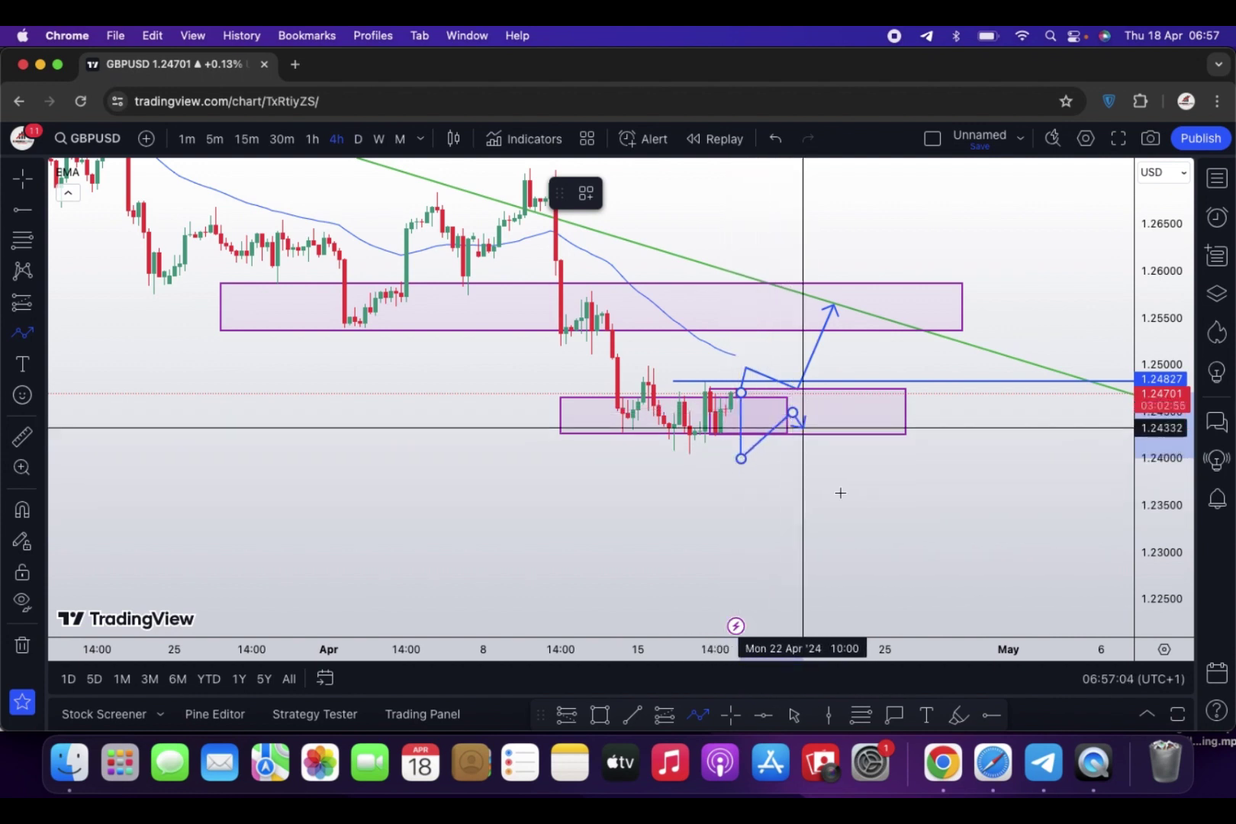
double_click(895, 547)
key(Escape)
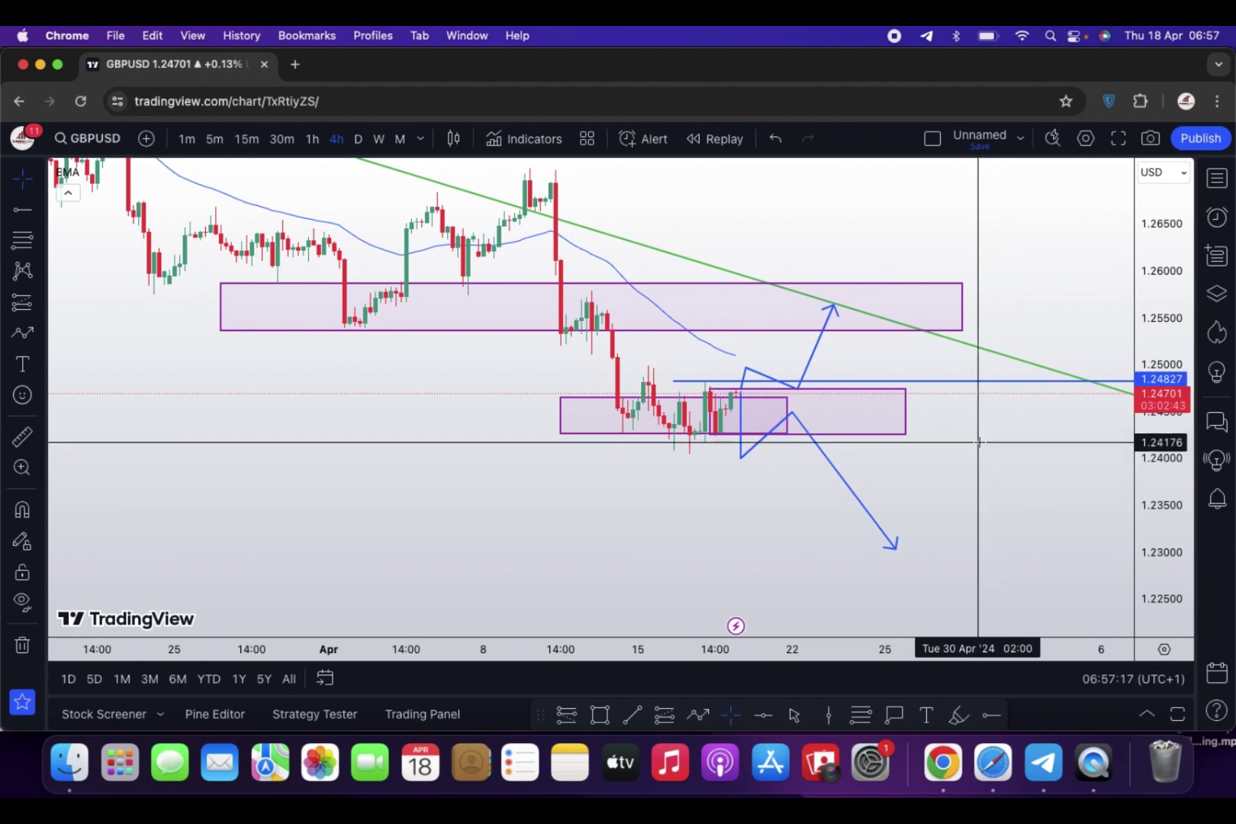
Step: View GBPUSD's drawings on the 15-minute timeframe with the view reset, and open EURUSD from the watchlist
click(252, 145)
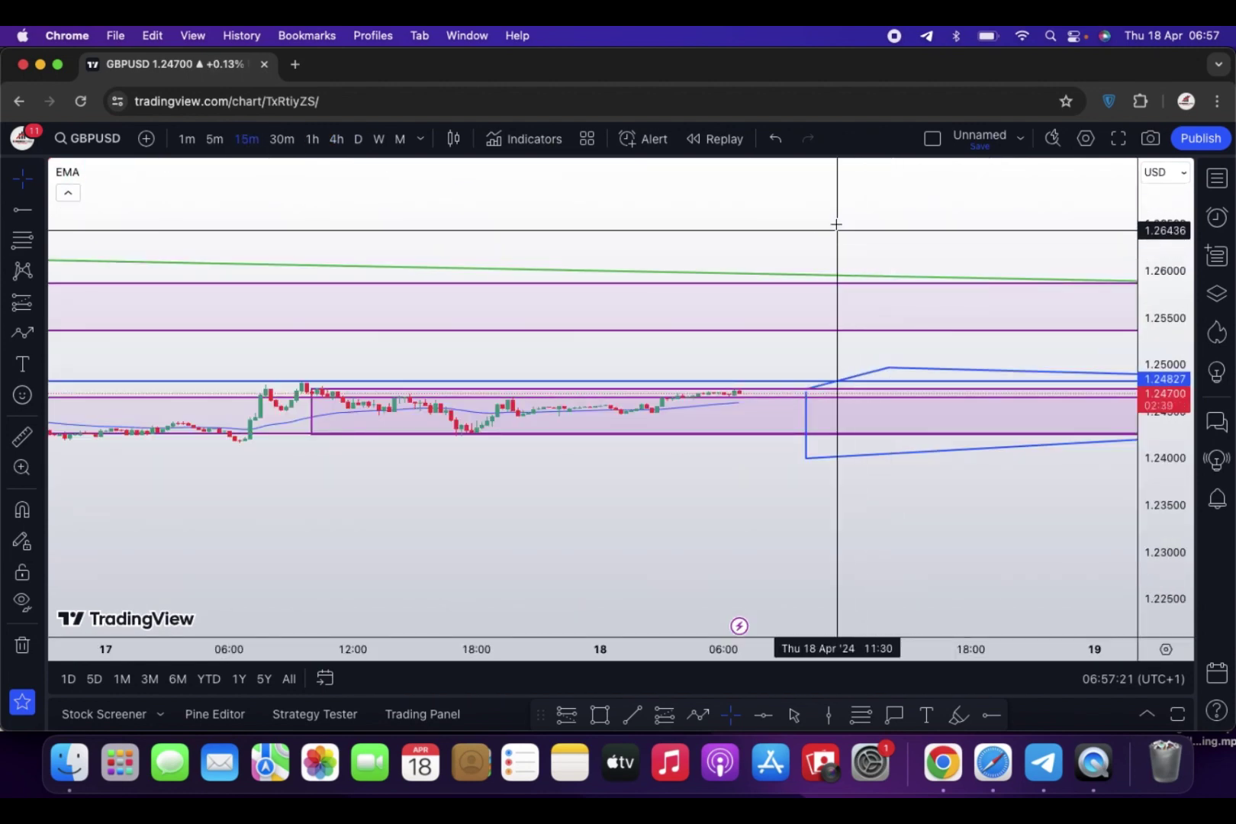
right_click(836, 229)
click(869, 244)
scroll(756, 518, right, 10)
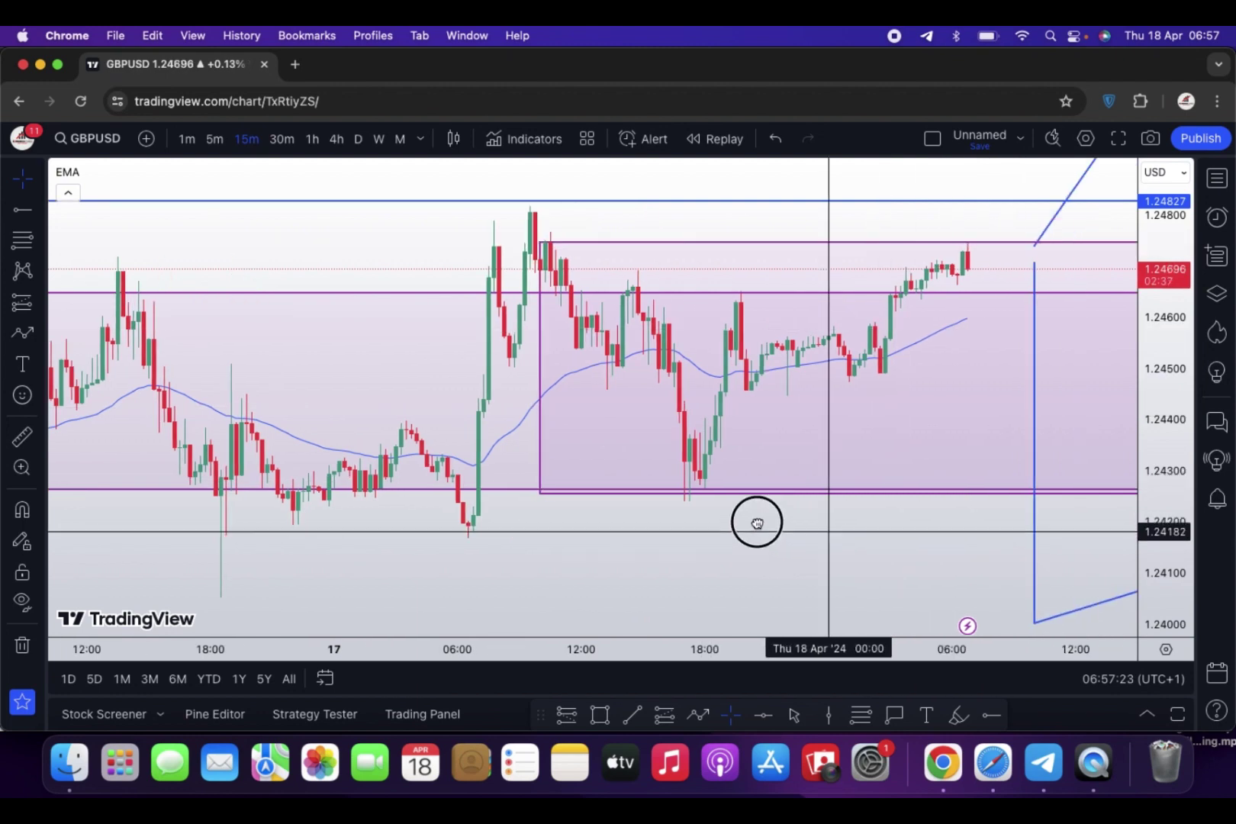
click(1218, 181)
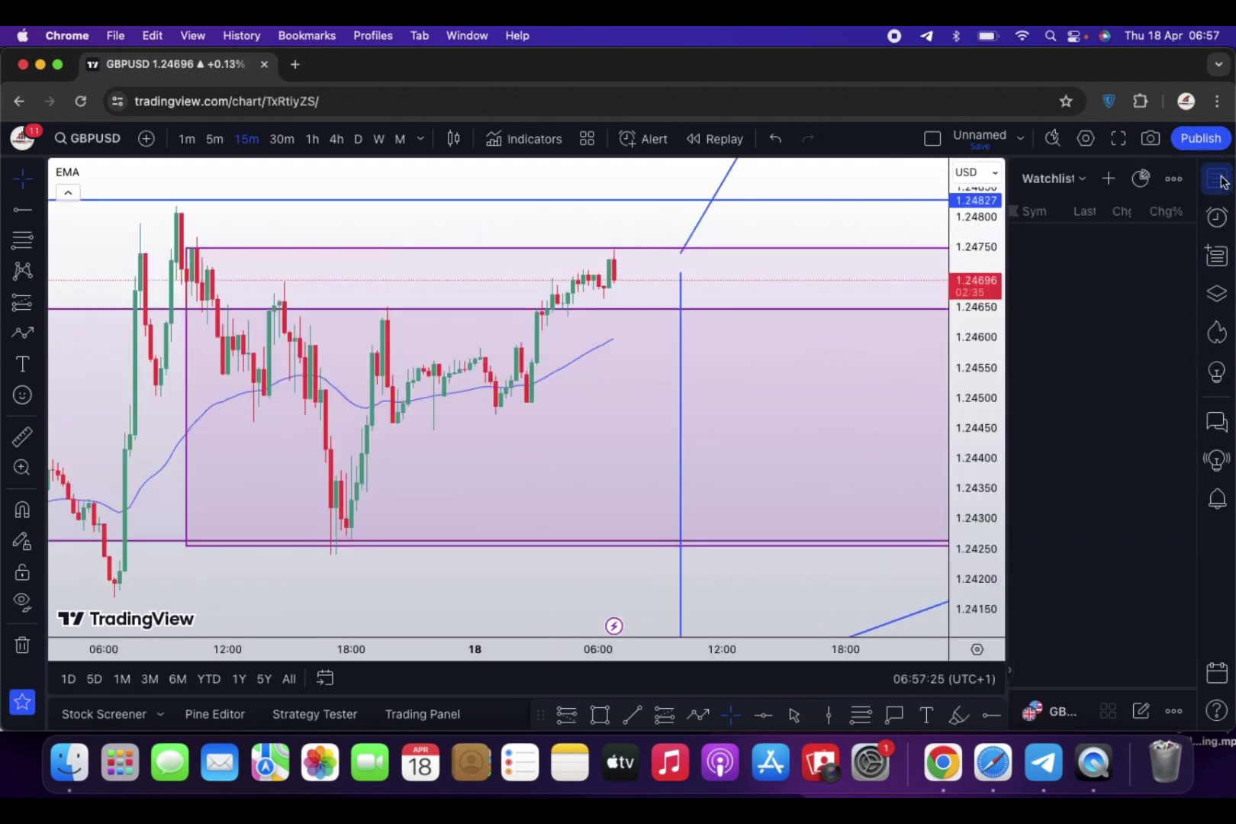
click(1062, 293)
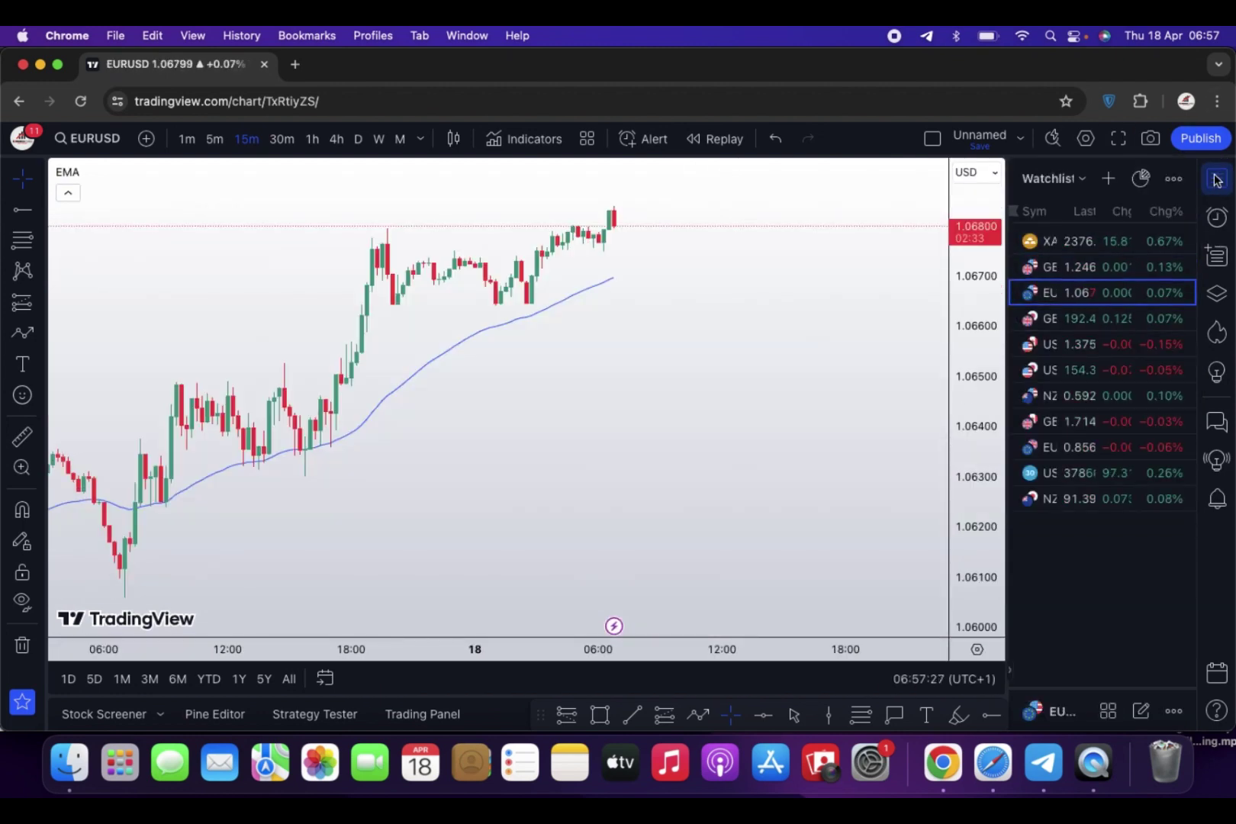
Step: On EURUSD's daily chart, draw a rectangle zone from about 1.0739 to 1.0859 ending 6 June, and extend its start back to early December
click(1218, 180)
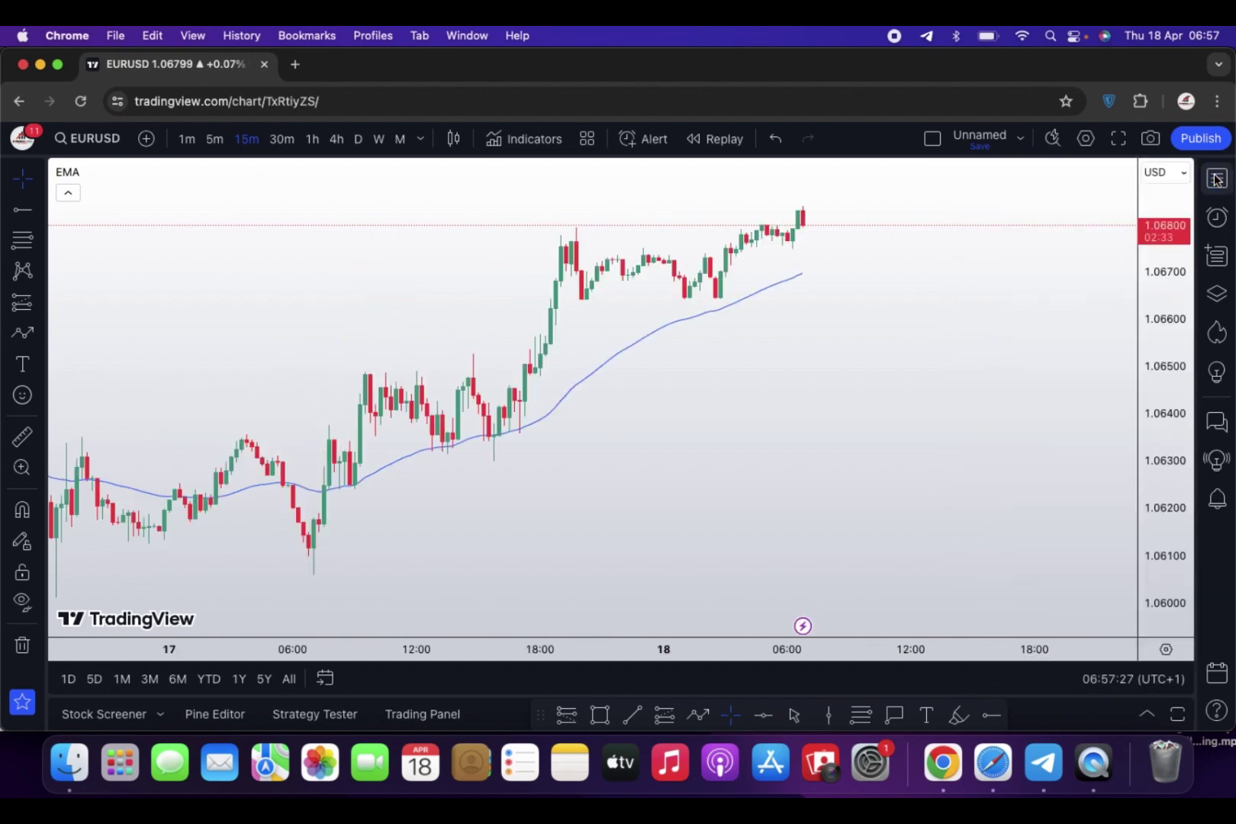
click(360, 138)
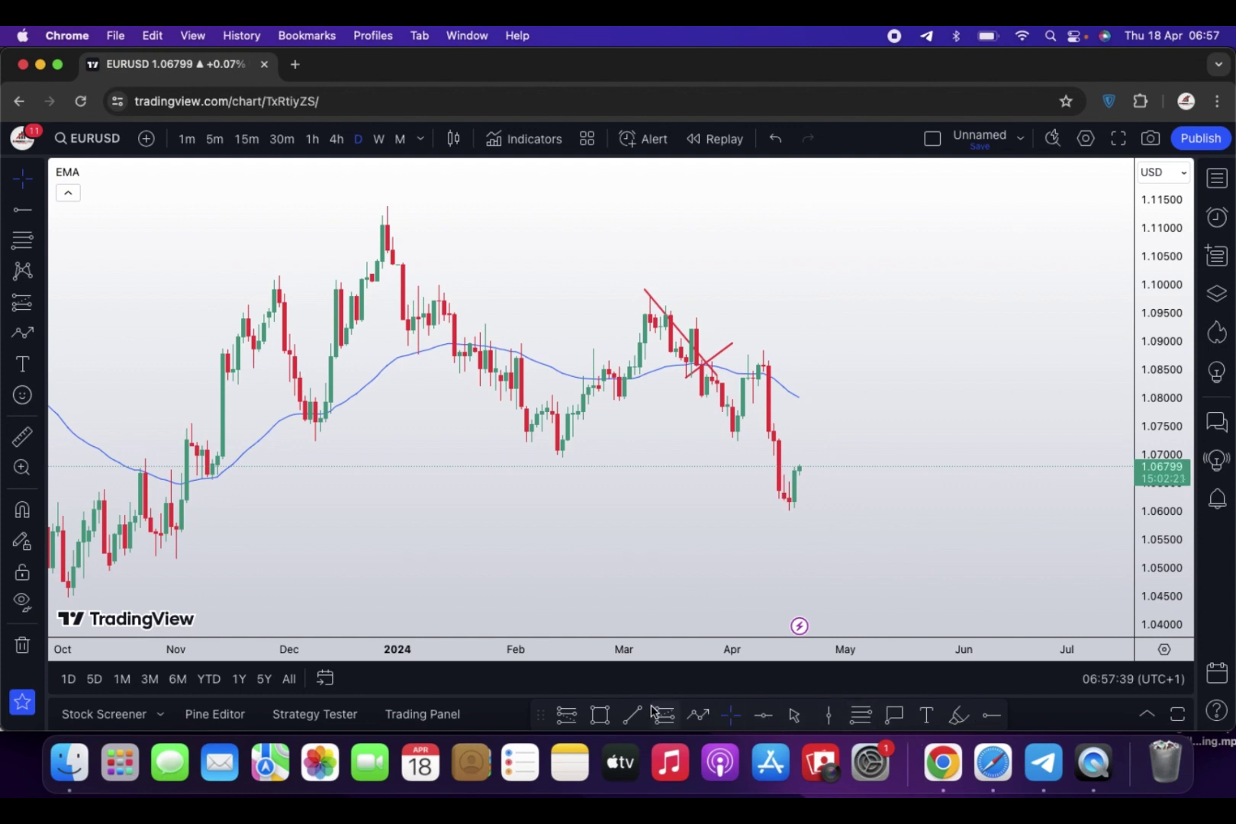
click(601, 715)
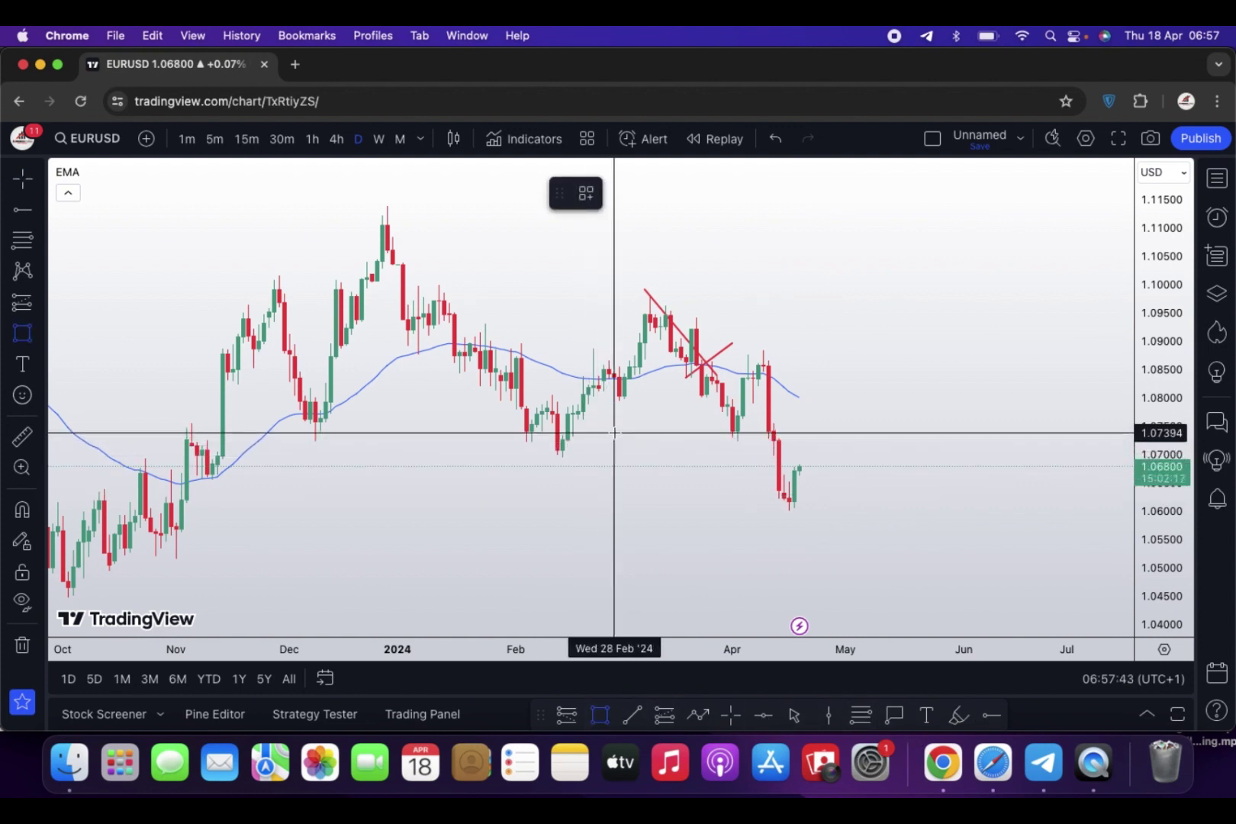
drag(614, 433, 979, 365)
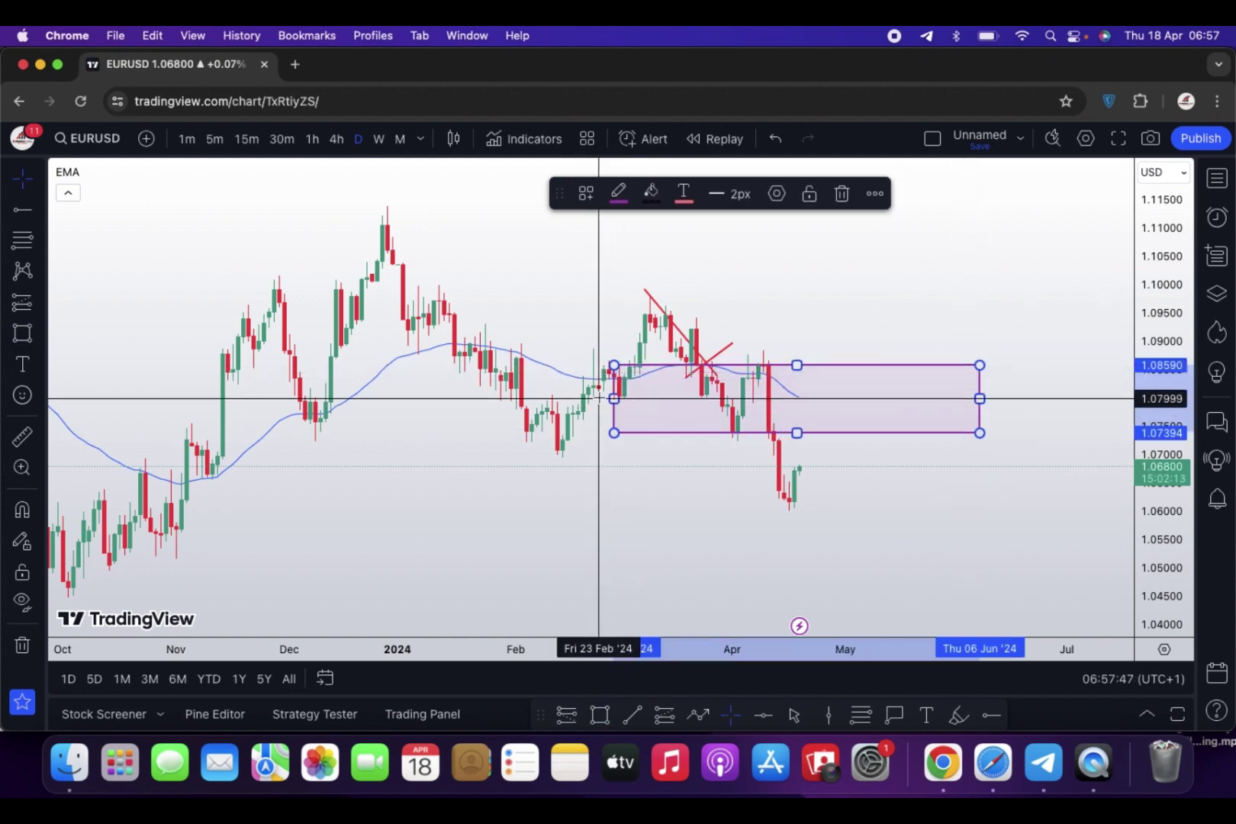
drag(543, 398, 298, 398)
click(534, 502)
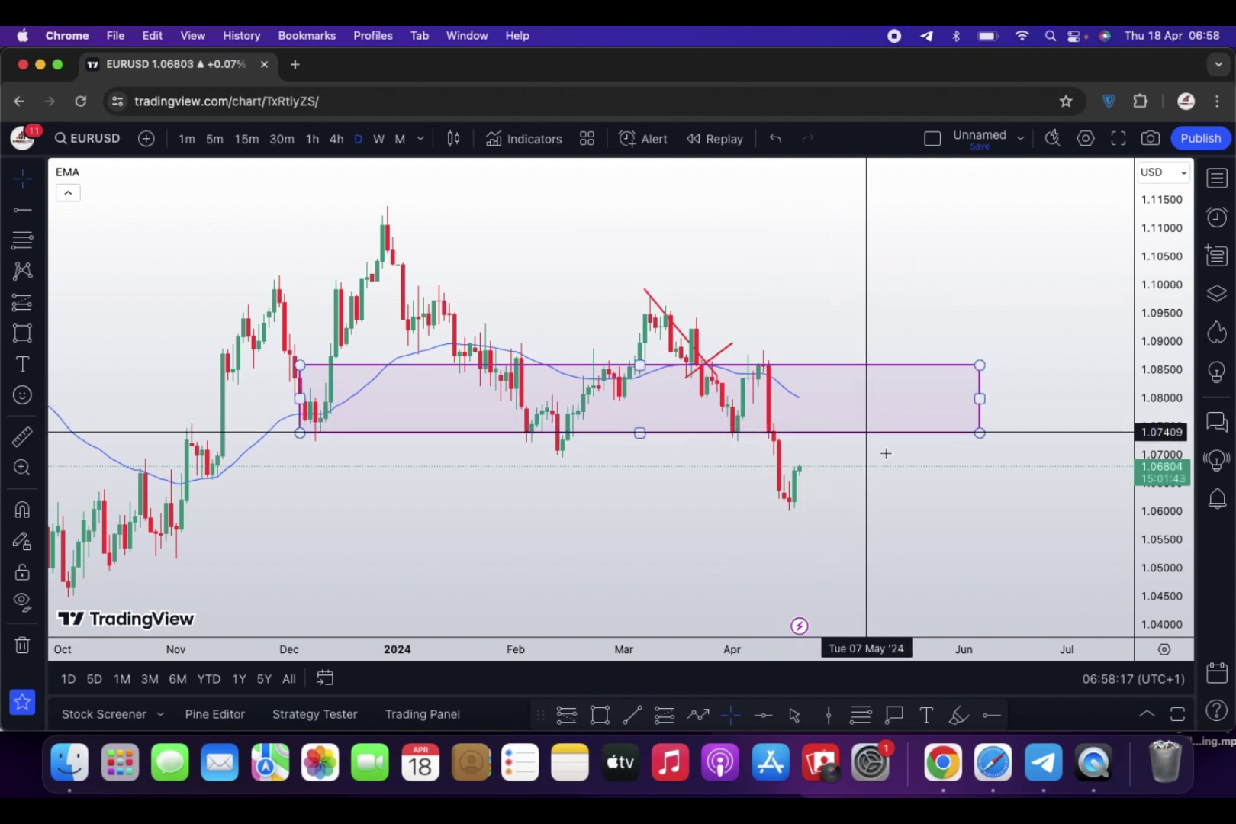
Step: On the 4-hour chart, draw a rectangle zone from about 1.0664 to 1.0615 spanning 15 to 26 April
click(333, 141)
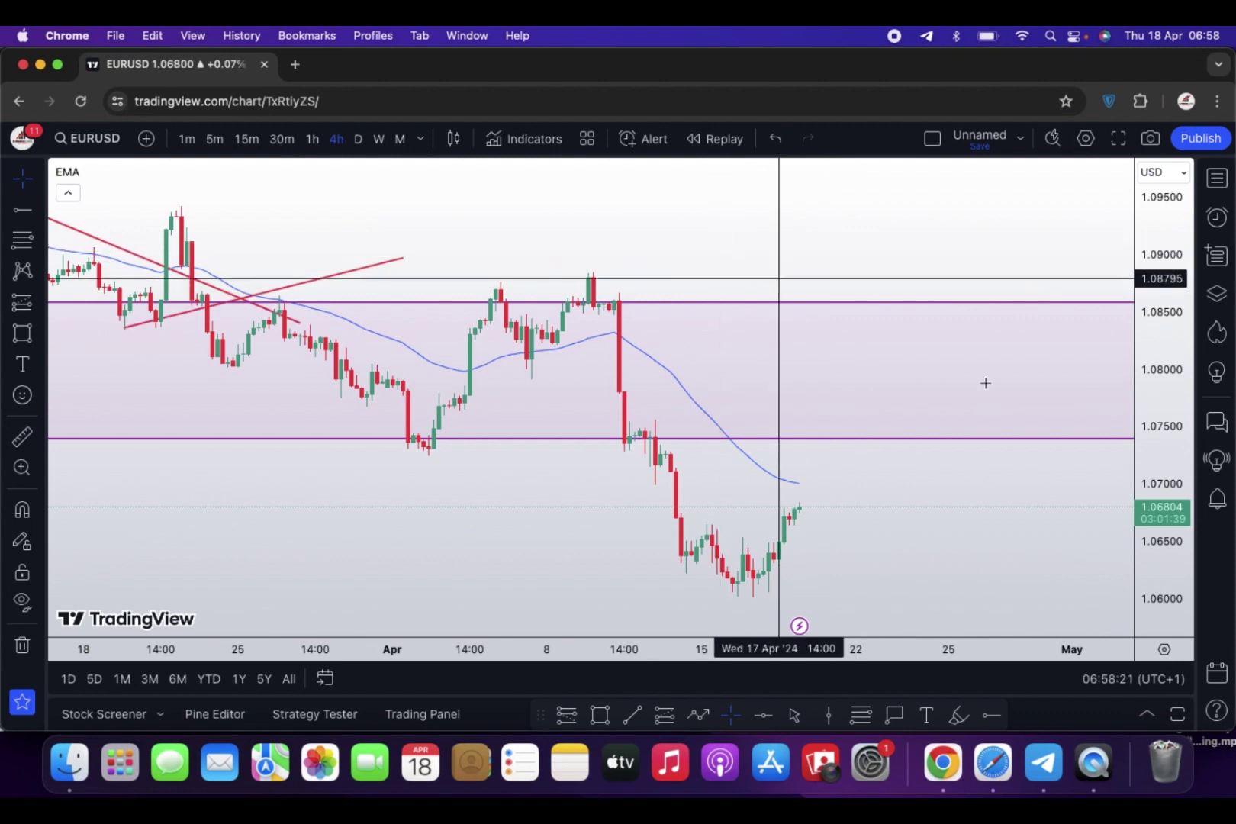
drag(979, 555, 828, 476)
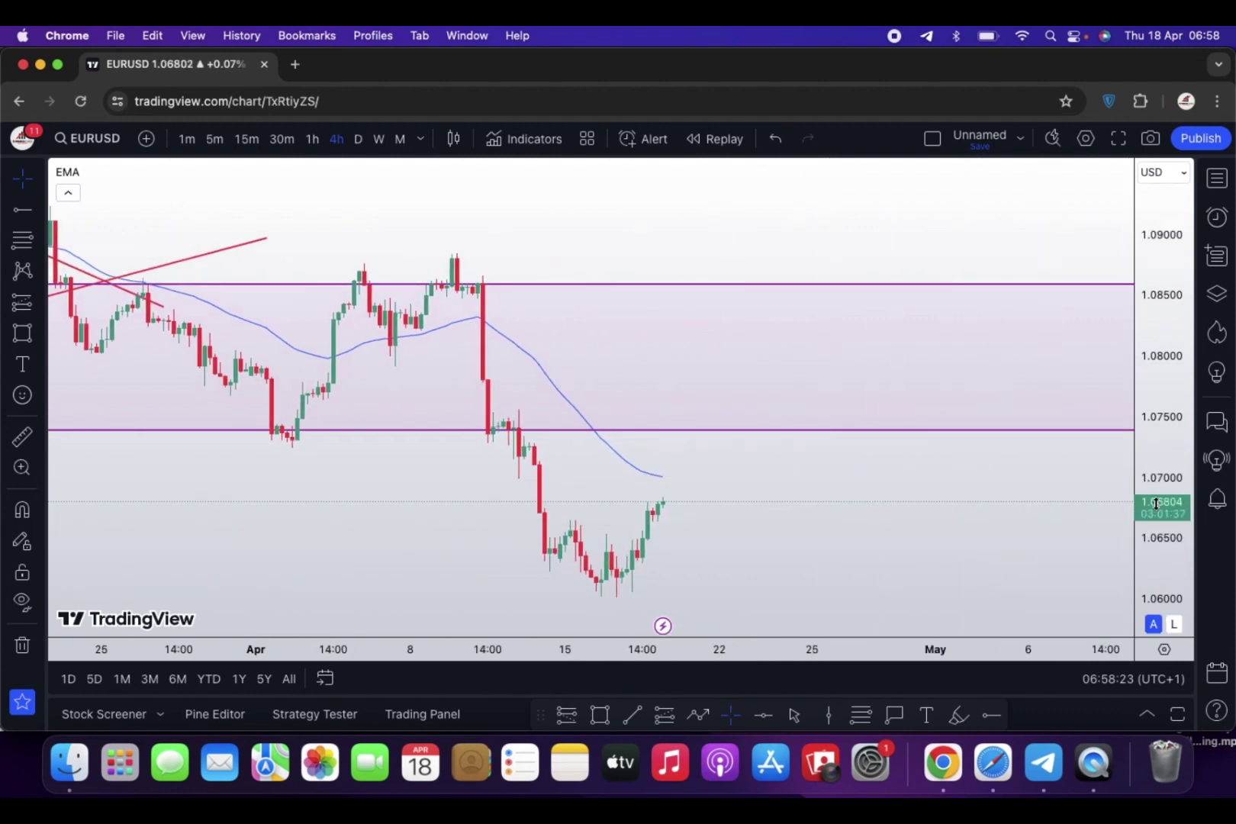
drag(959, 543, 938, 519)
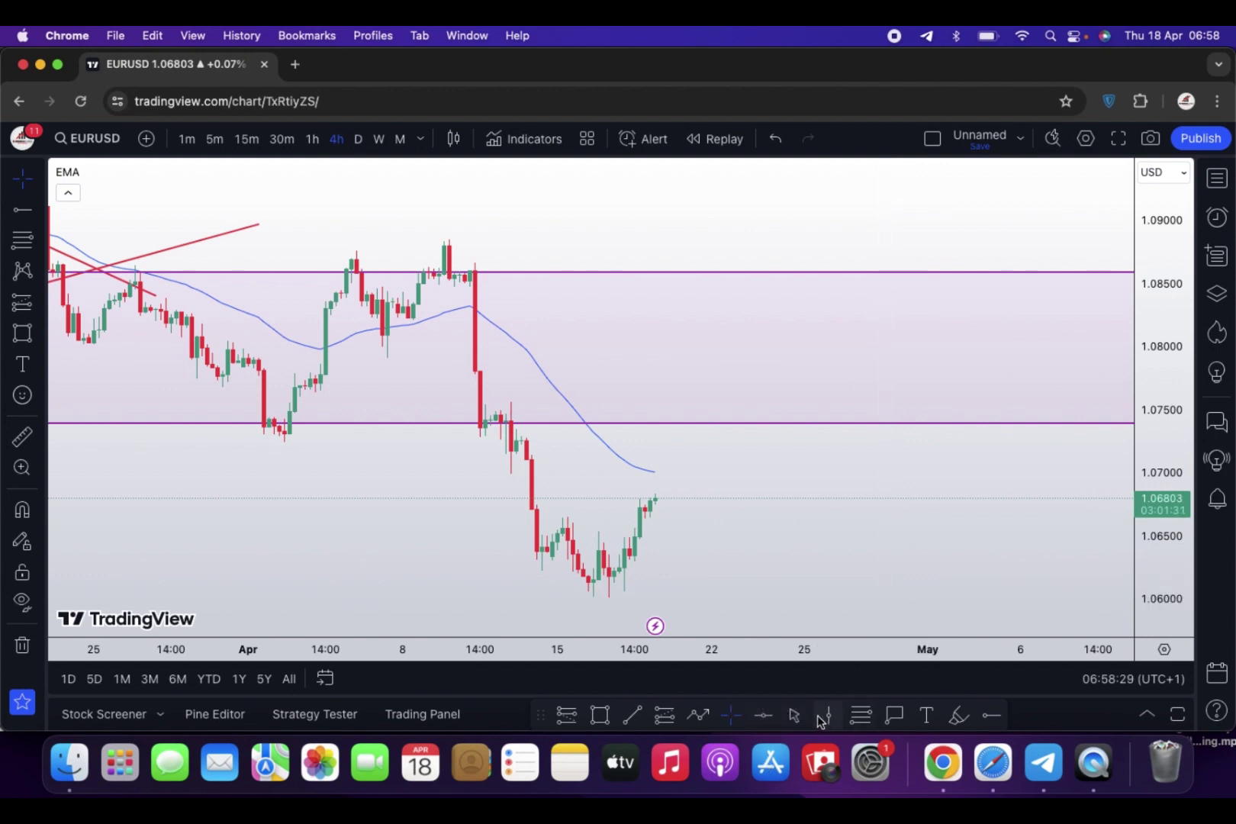
click(601, 715)
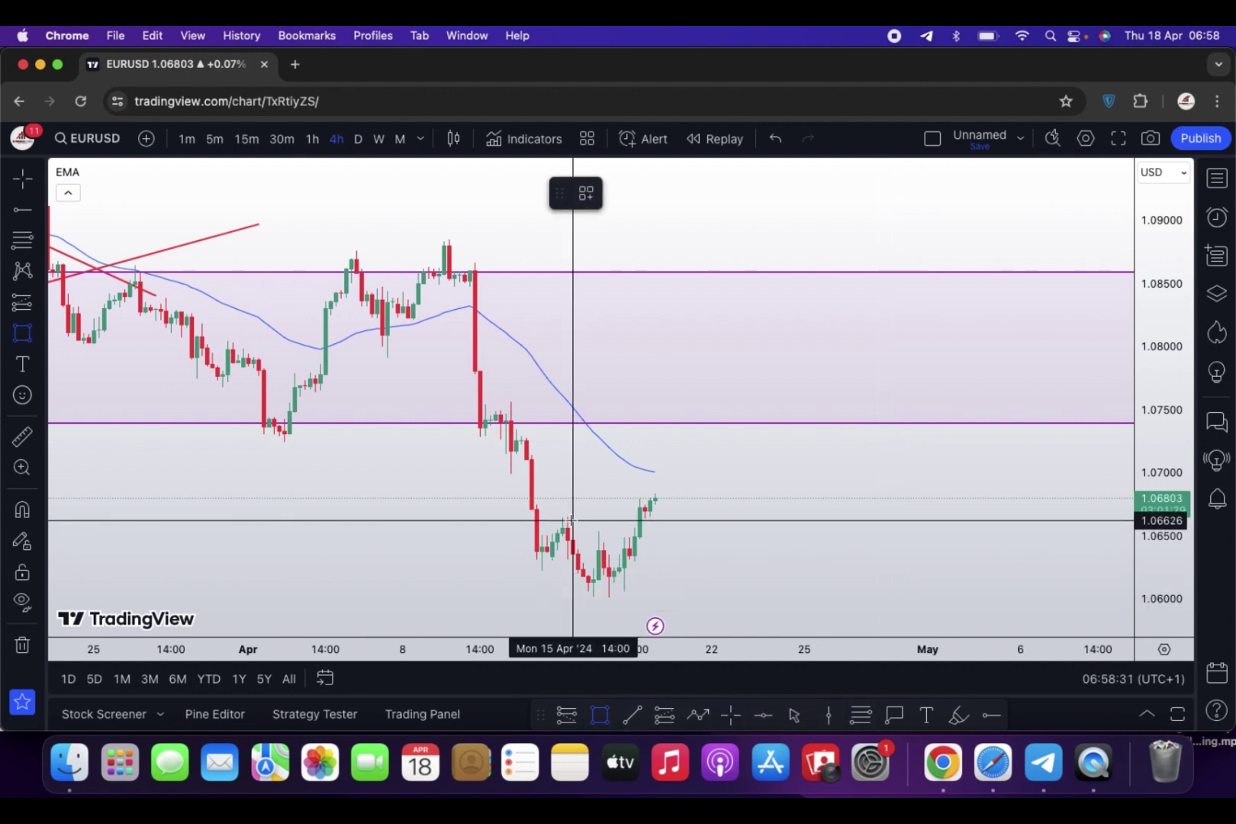
drag(567, 518, 850, 580)
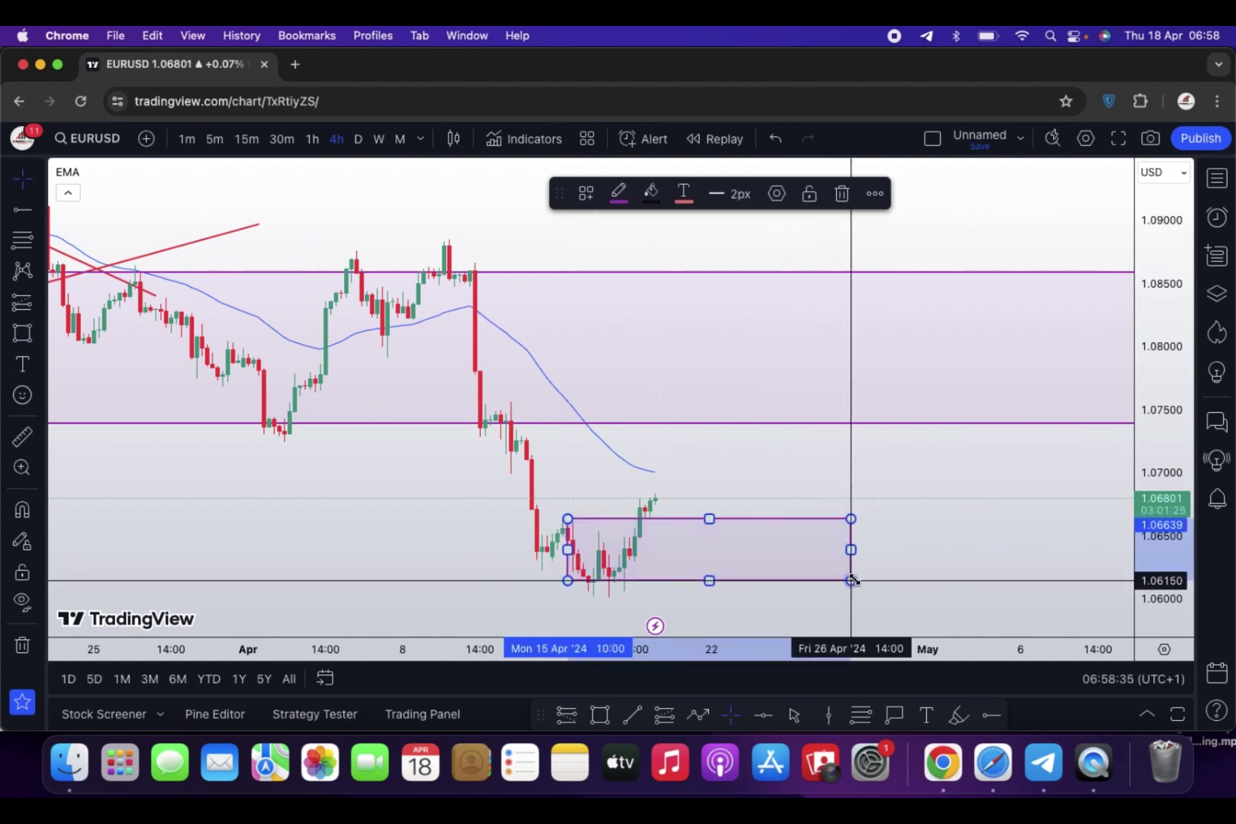
click(700, 516)
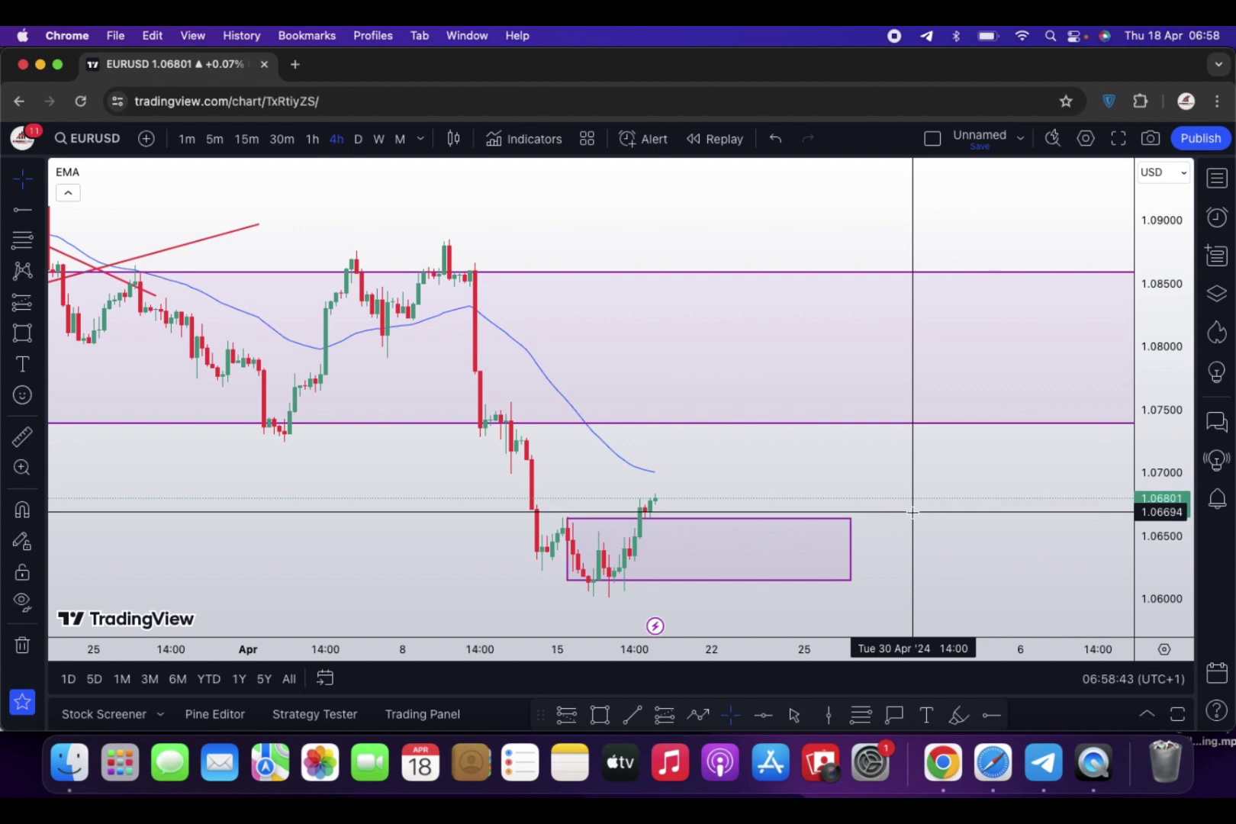
Step: On the 15-minute chart, place a long position above the lower zone with entry at about 1.0675 and stop at about 1.0663
click(247, 138)
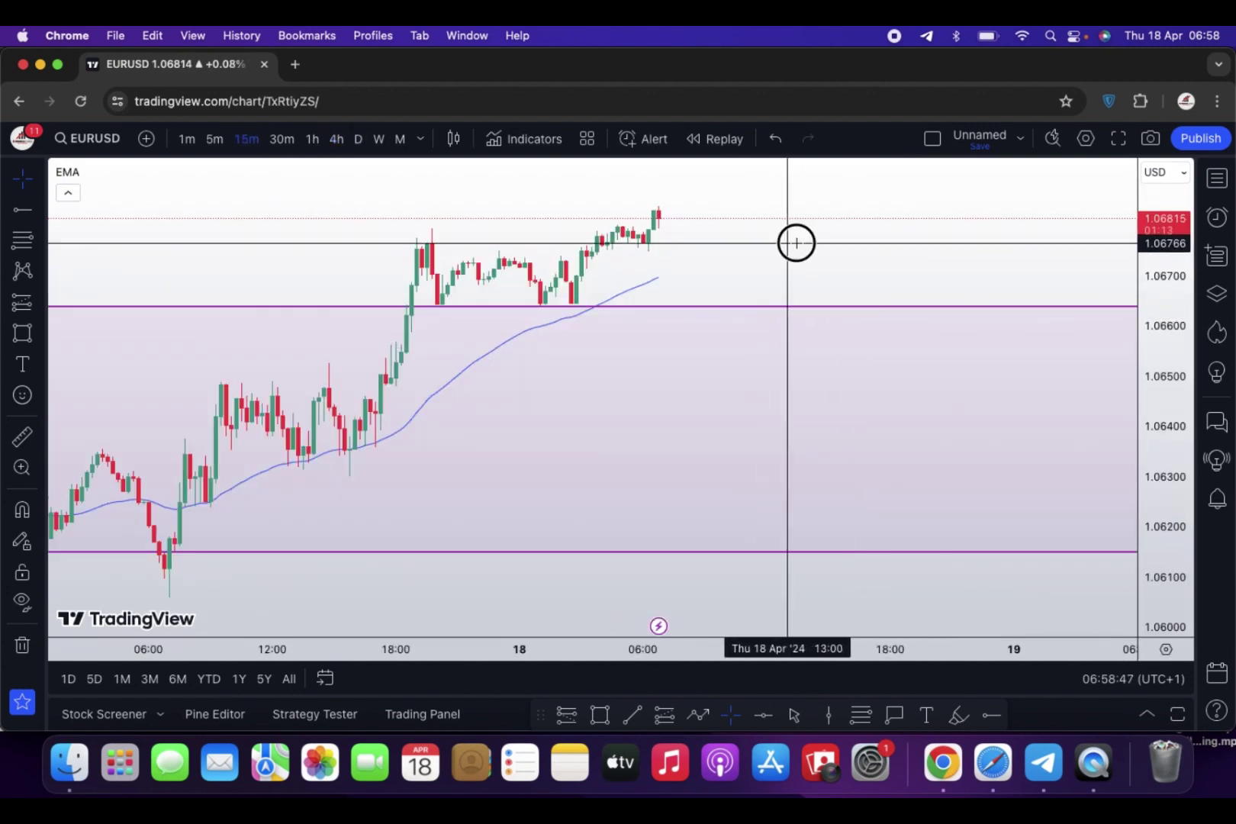
drag(794, 243, 957, 305)
drag(1170, 368, 1145, 298)
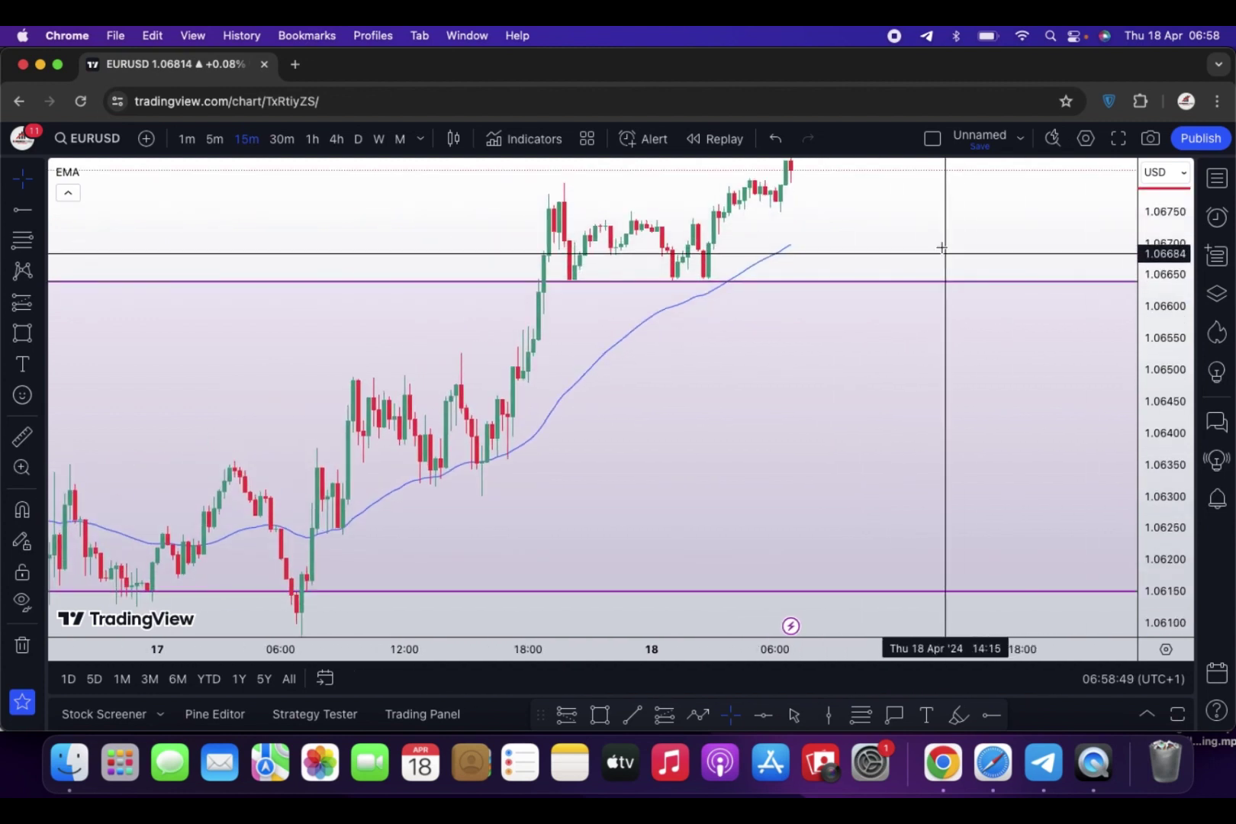
drag(944, 243, 952, 362)
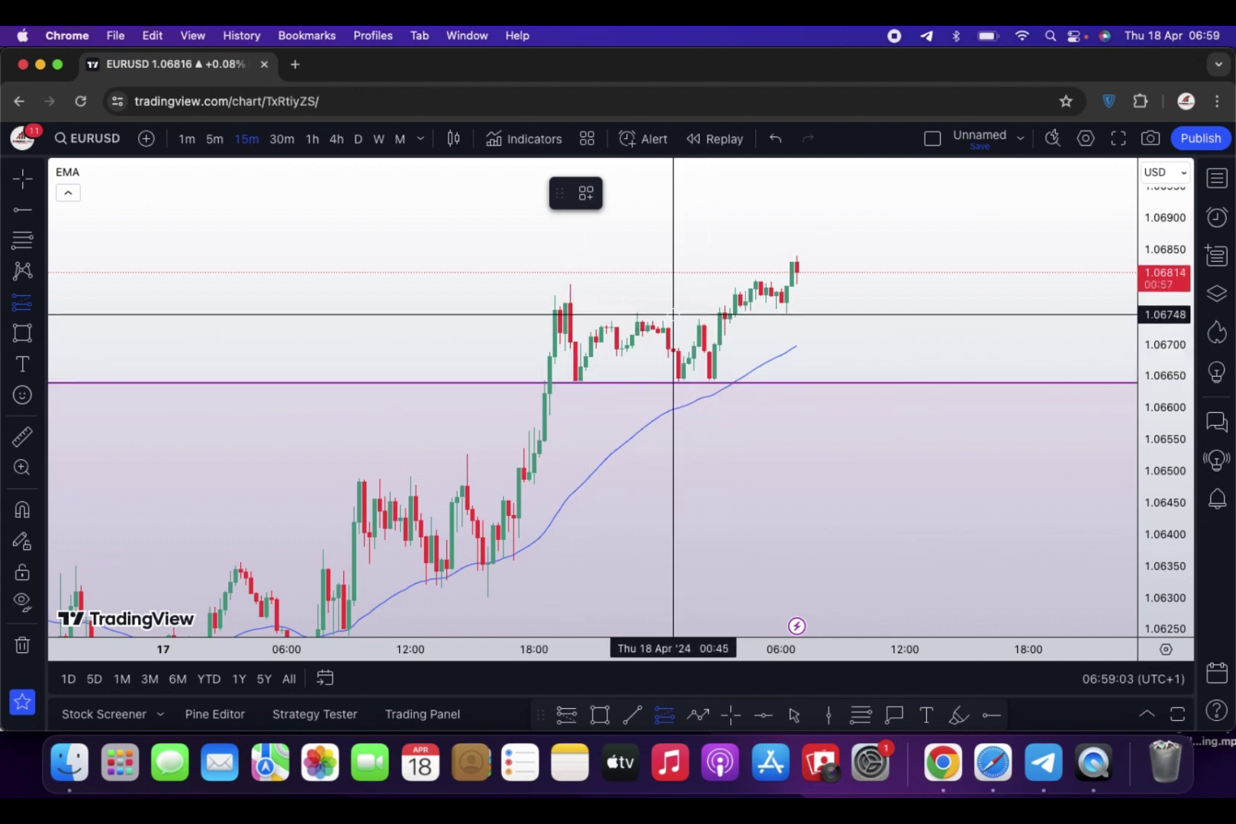
click(674, 312)
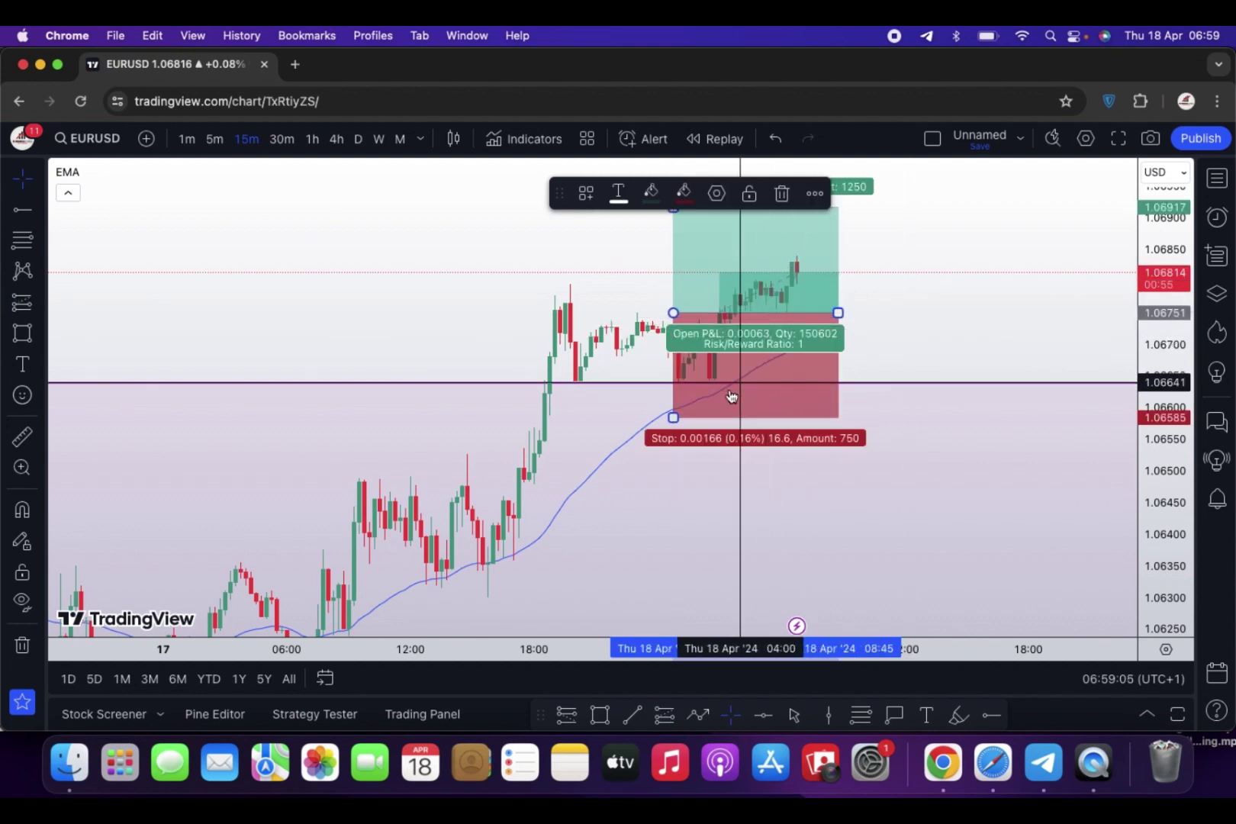
drag(673, 418, 672, 388)
Step: Raise the long position's target to the upper zone's lower edge at about 1.0739
click(935, 322)
drag(985, 341, 983, 446)
drag(1114, 283, 845, 445)
click(737, 495)
drag(691, 461, 659, 168)
double_click(1167, 309)
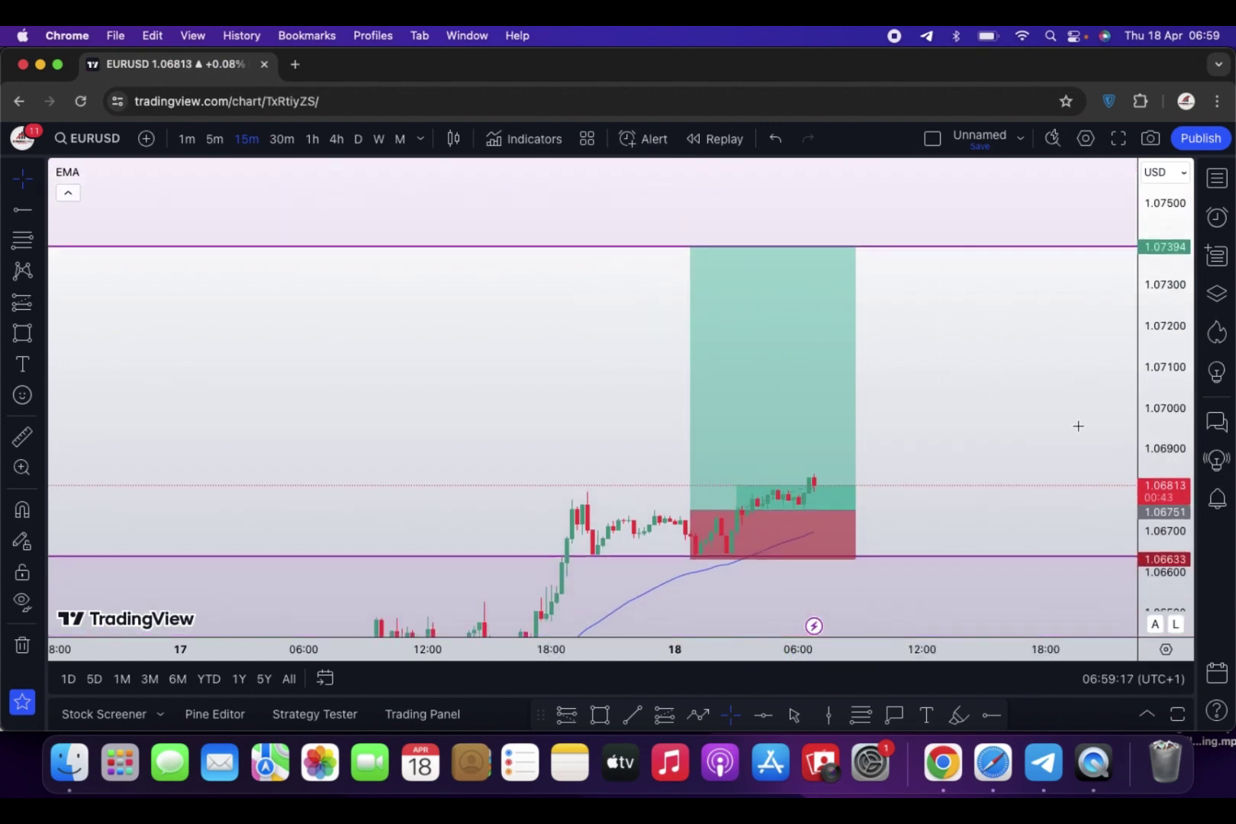
click(708, 394)
drag(510, 385, 479, 353)
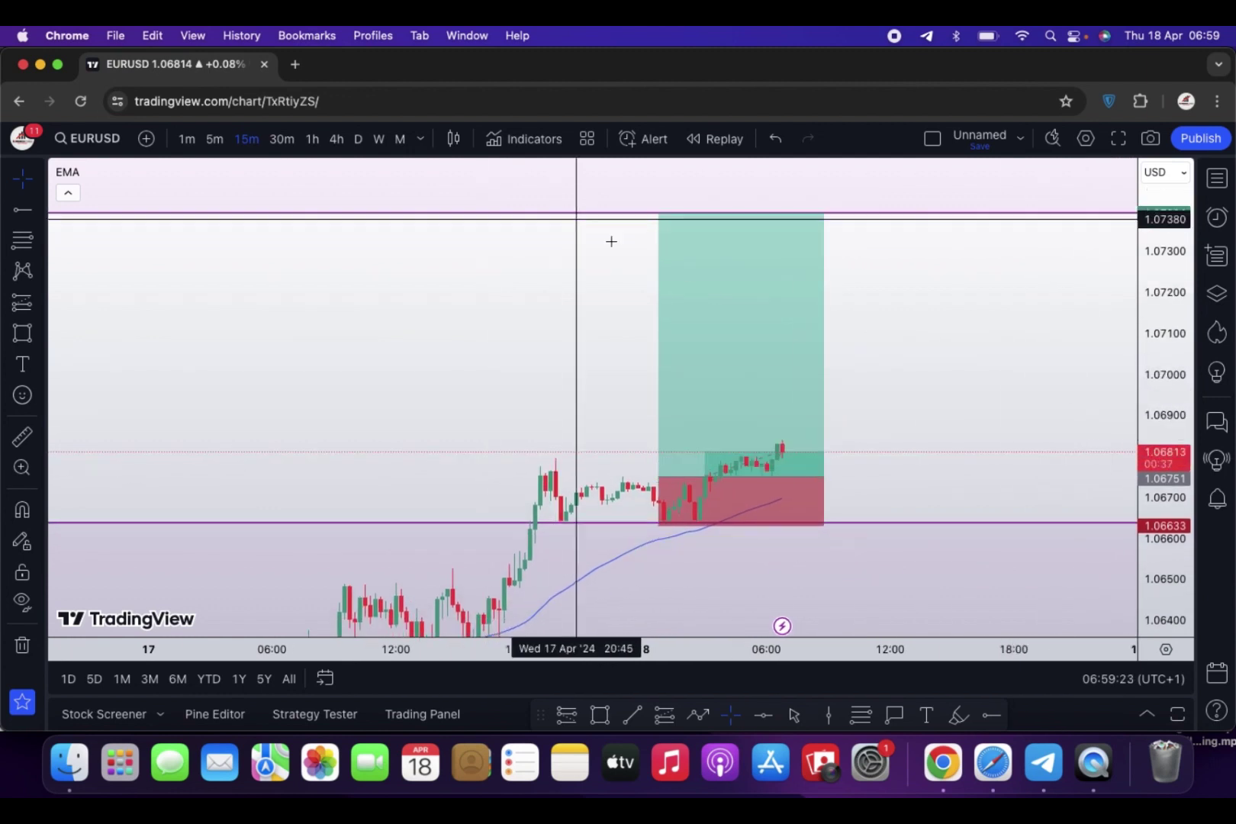
Step: Lower the long position's target to about 1.0699 for a risk/reward ratio of about 2
drag(659, 214, 680, 379)
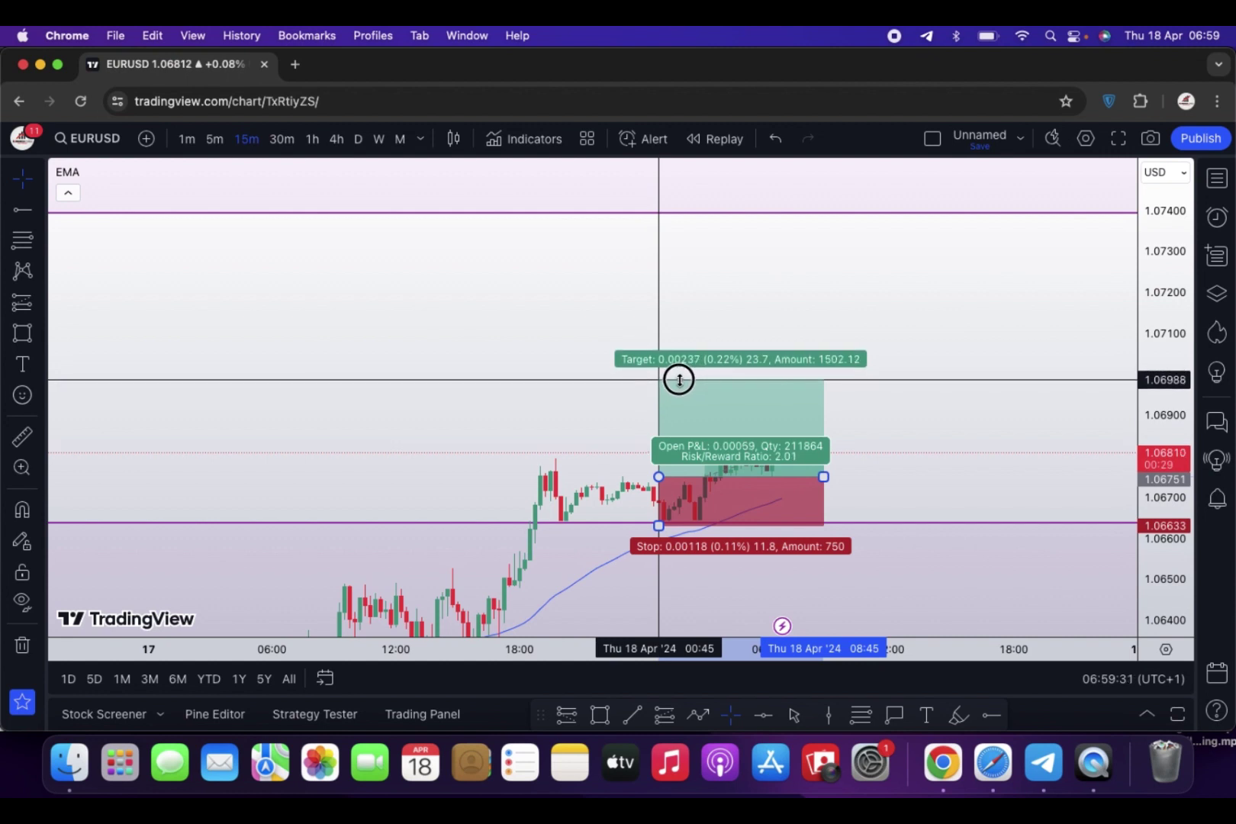
drag(1135, 382, 651, 313)
click(651, 306)
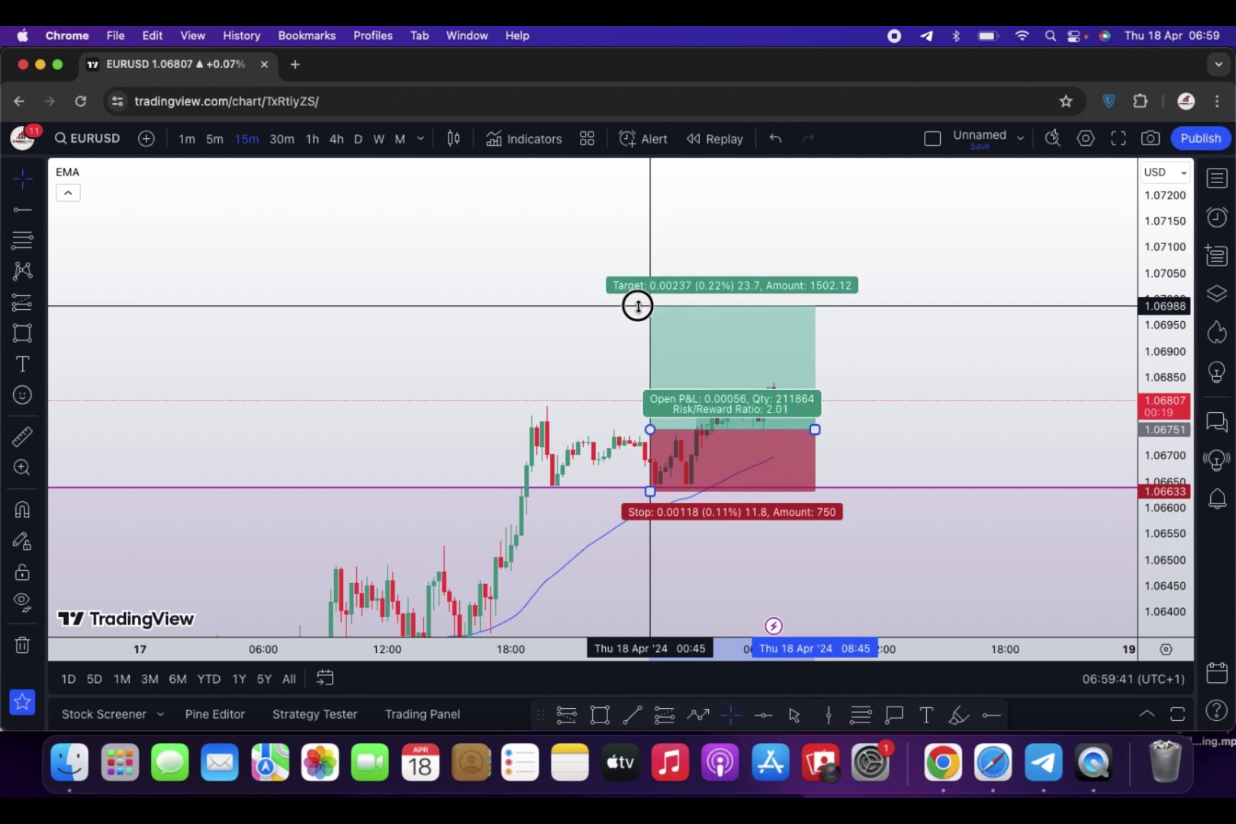
drag(637, 306, 637, 307)
click(932, 347)
drag(1007, 396, 948, 402)
click(916, 286)
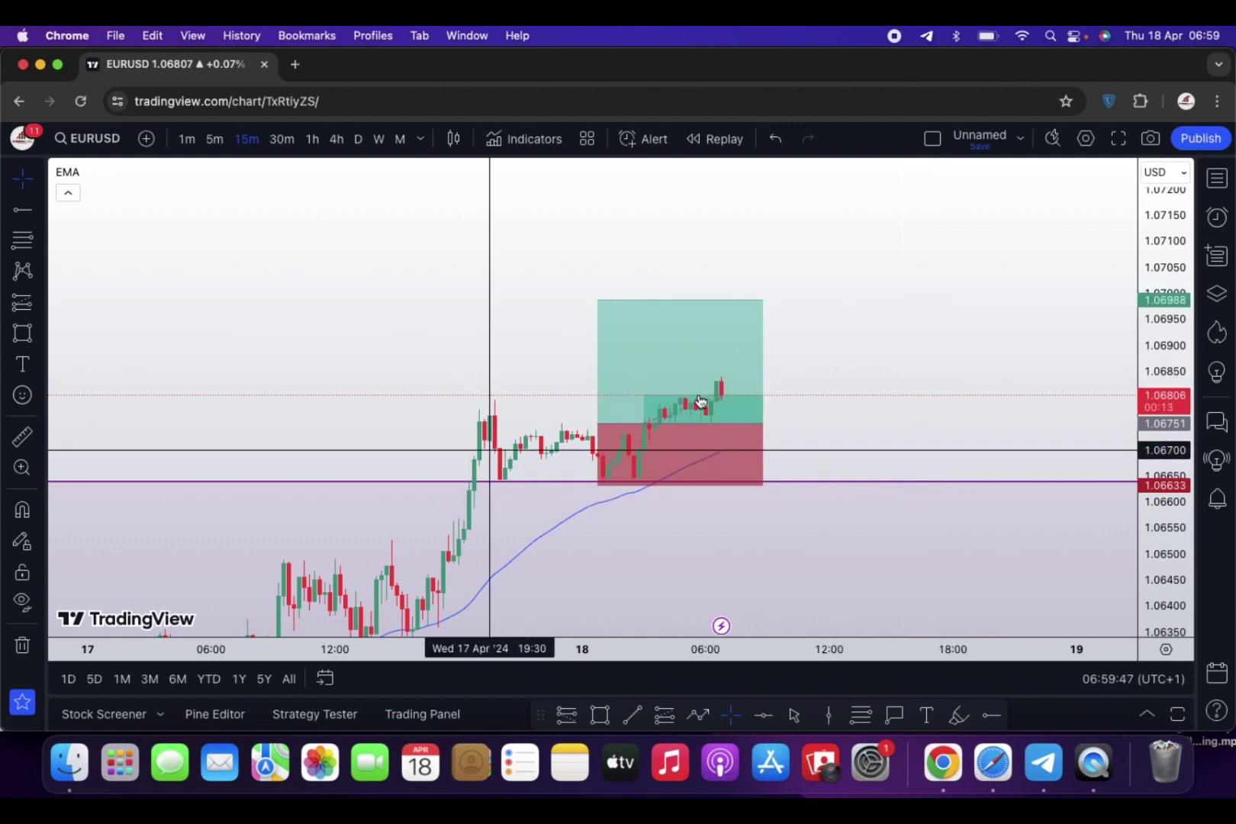
drag(871, 366, 896, 308)
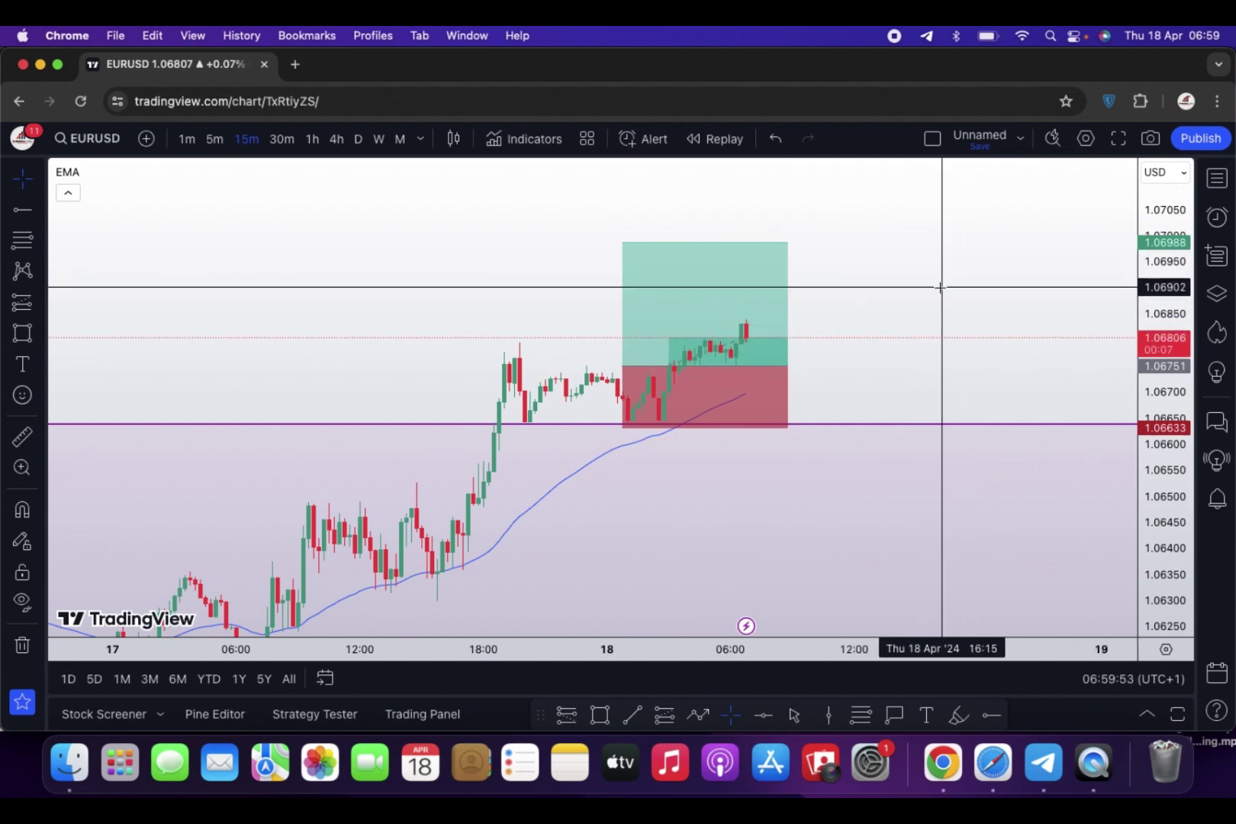
drag(1152, 290, 1151, 268)
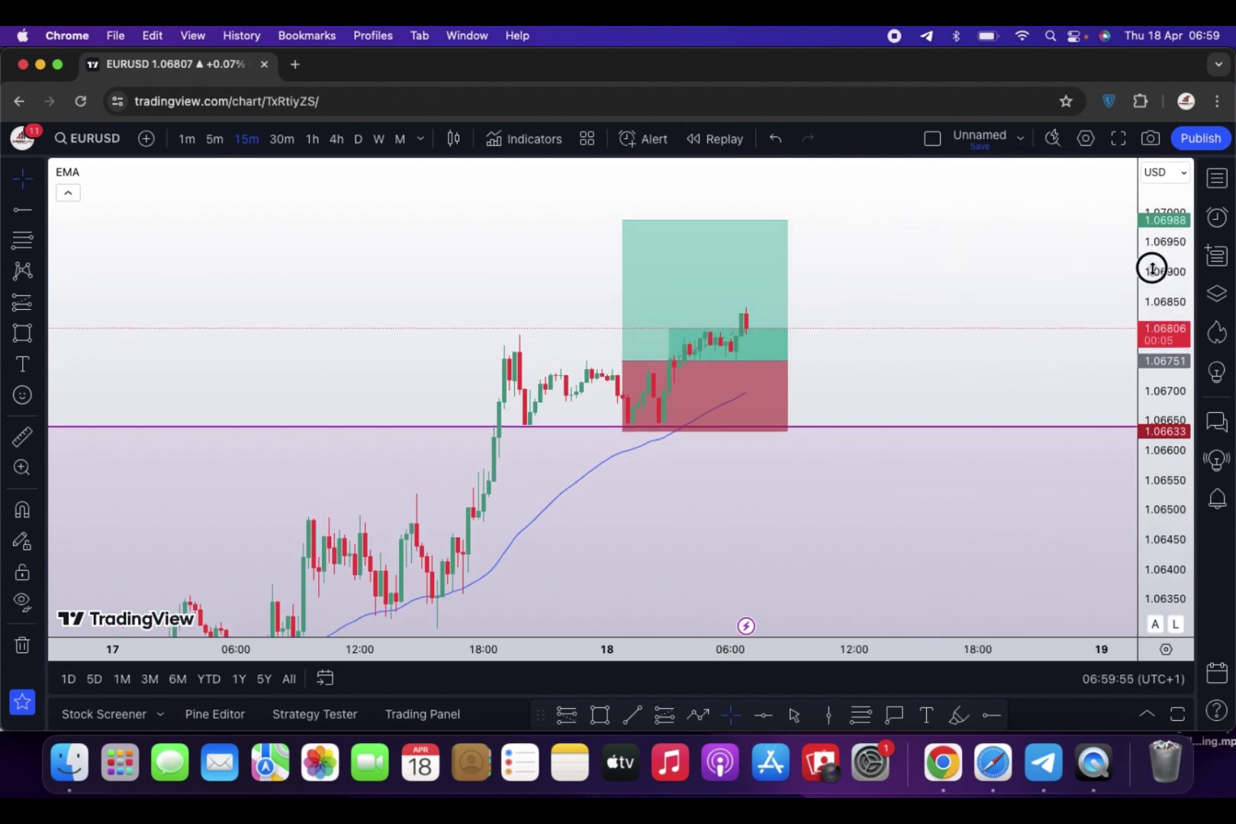
Step: Open GBPJPY from the watchlist, view its daily chart with the view reset, and switch to the 4-hour timeframe
click(1218, 177)
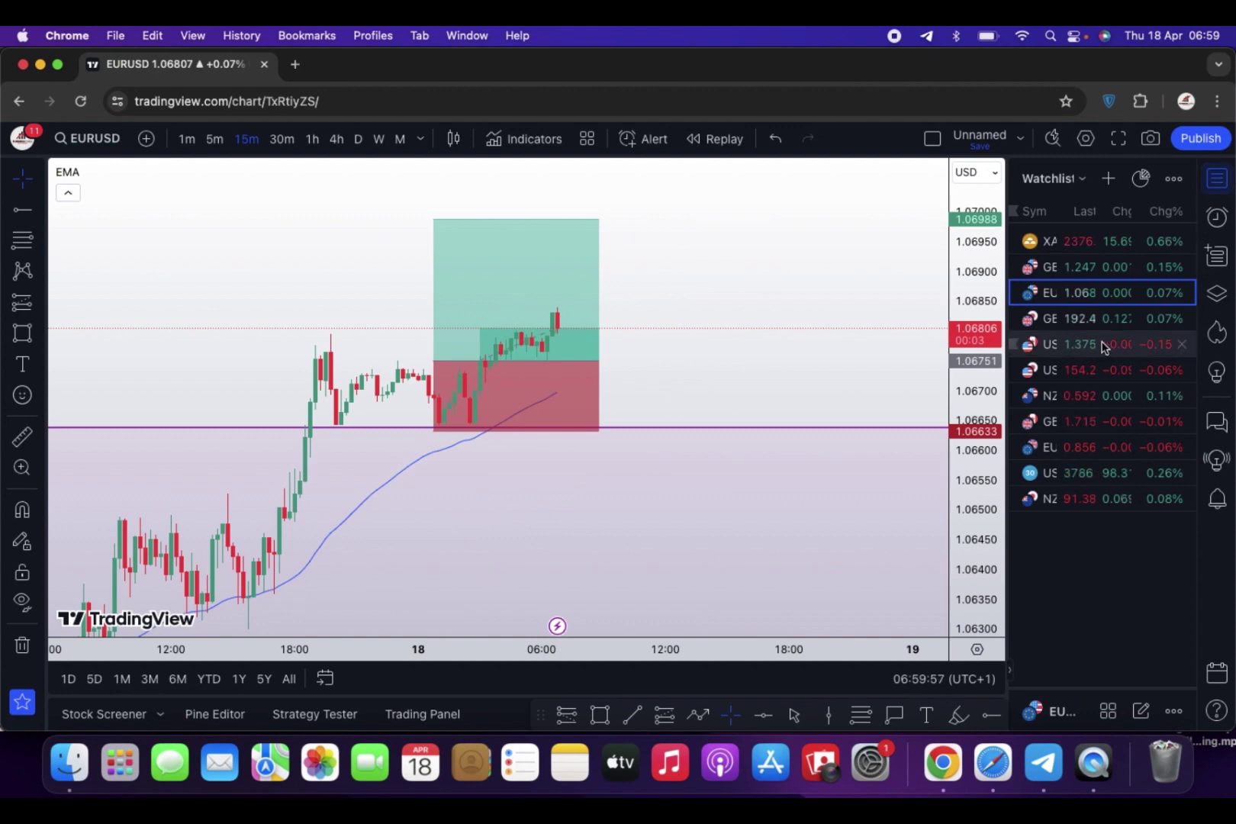
click(1090, 320)
click(1217, 178)
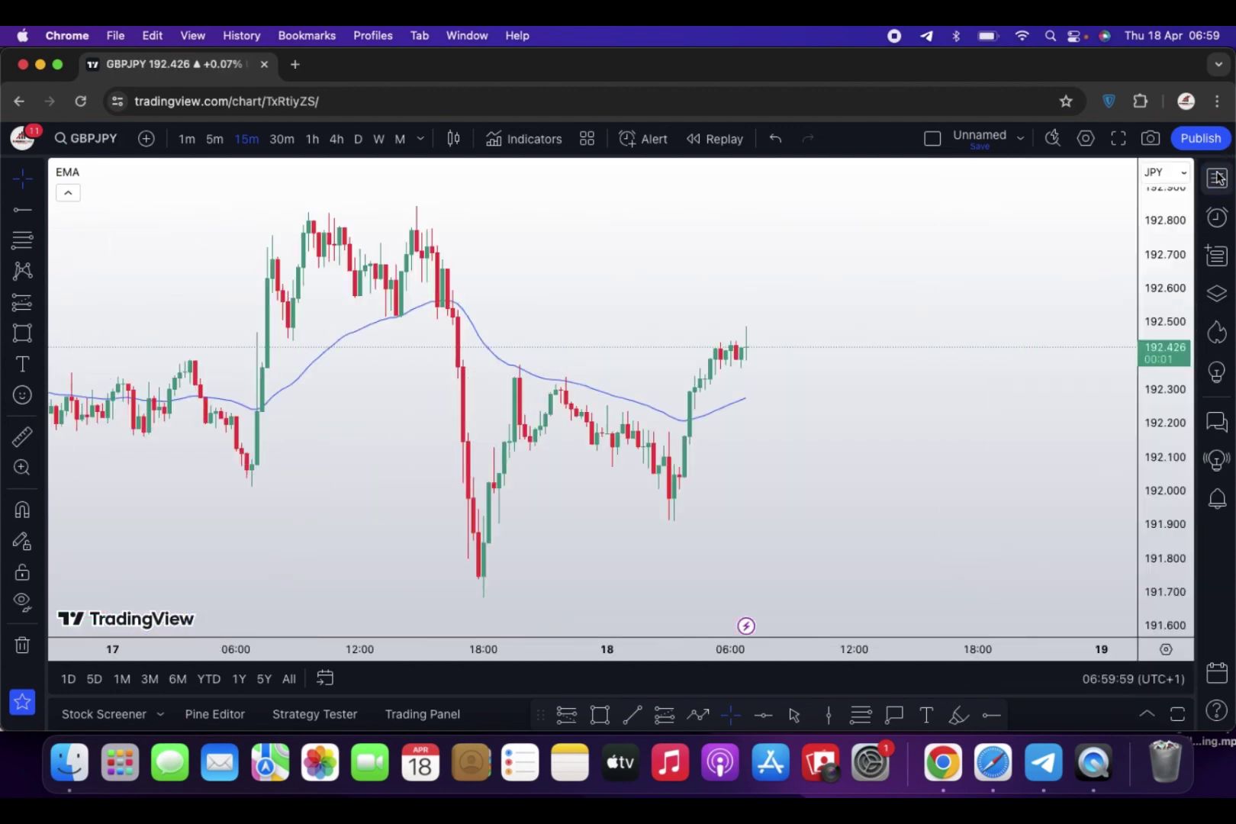
click(356, 144)
right_click(877, 276)
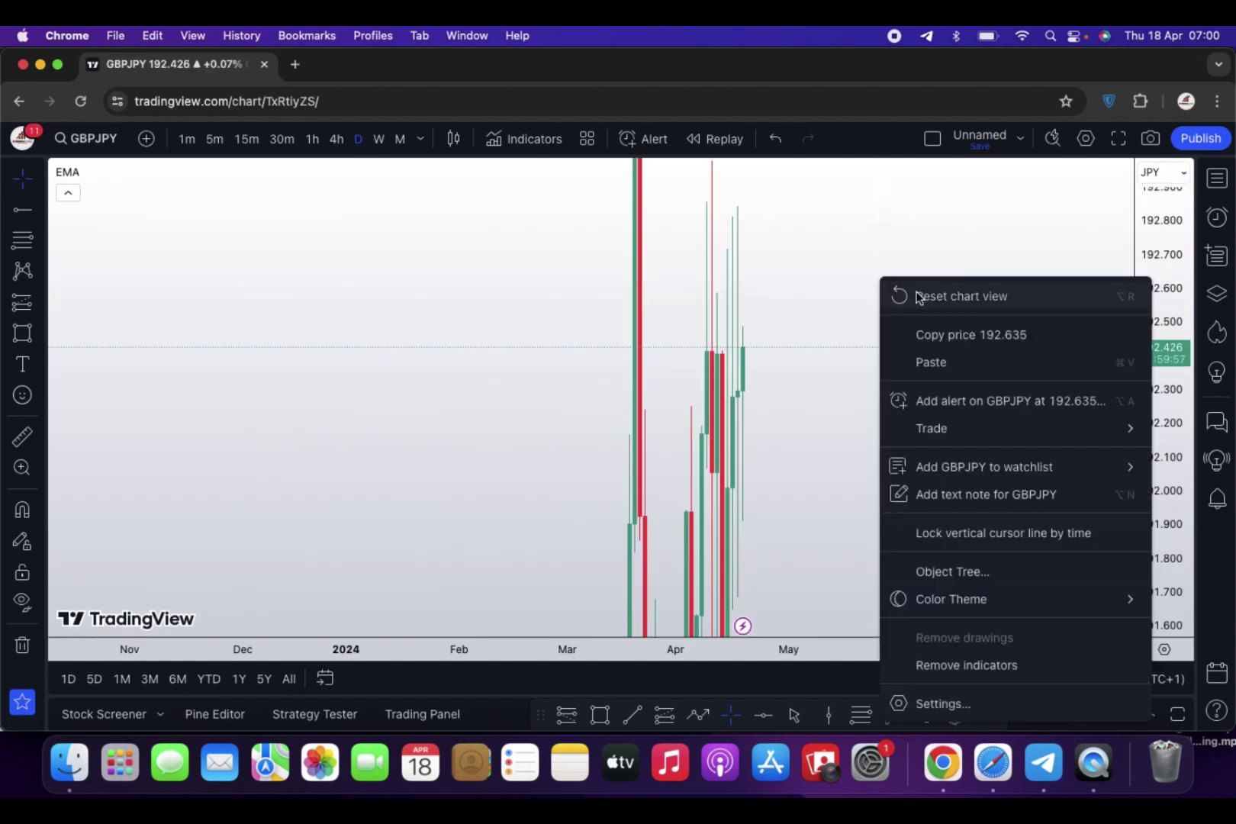
click(918, 297)
drag(915, 290, 774, 418)
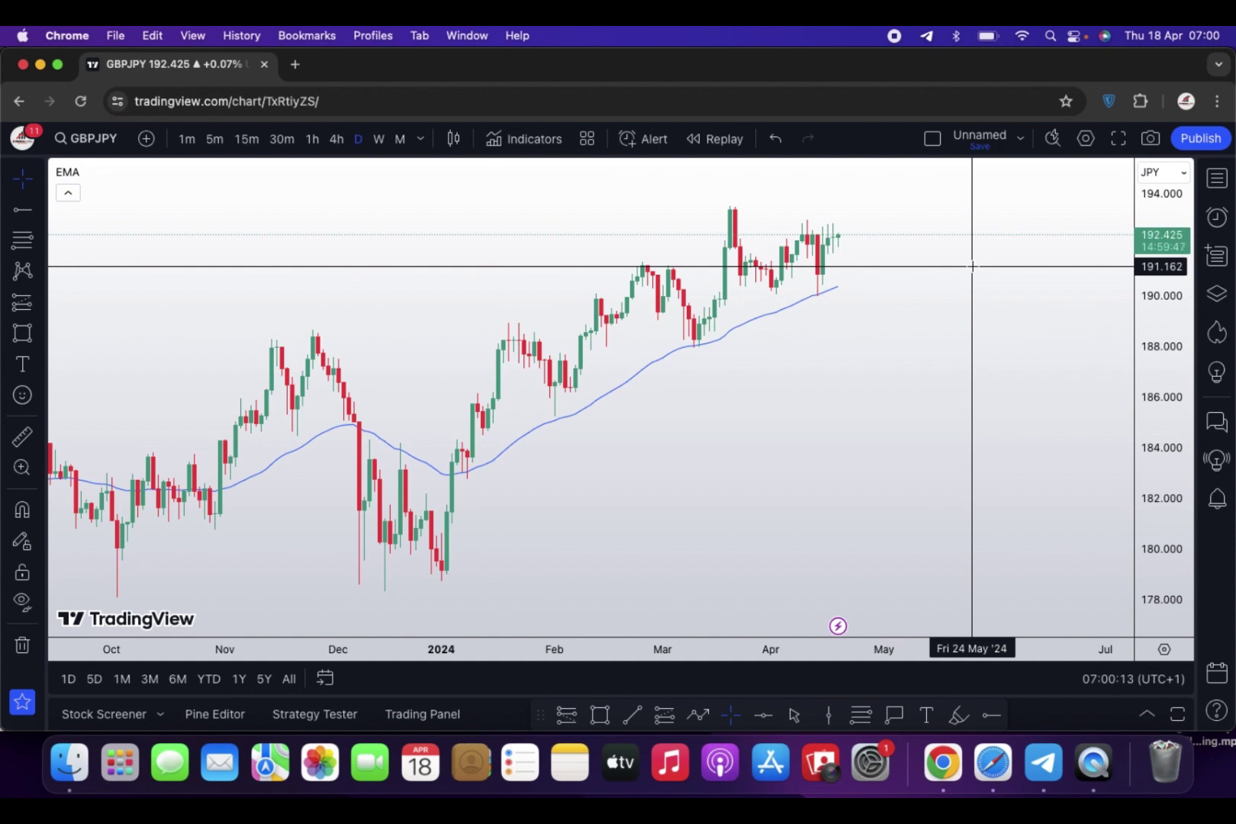
click(334, 139)
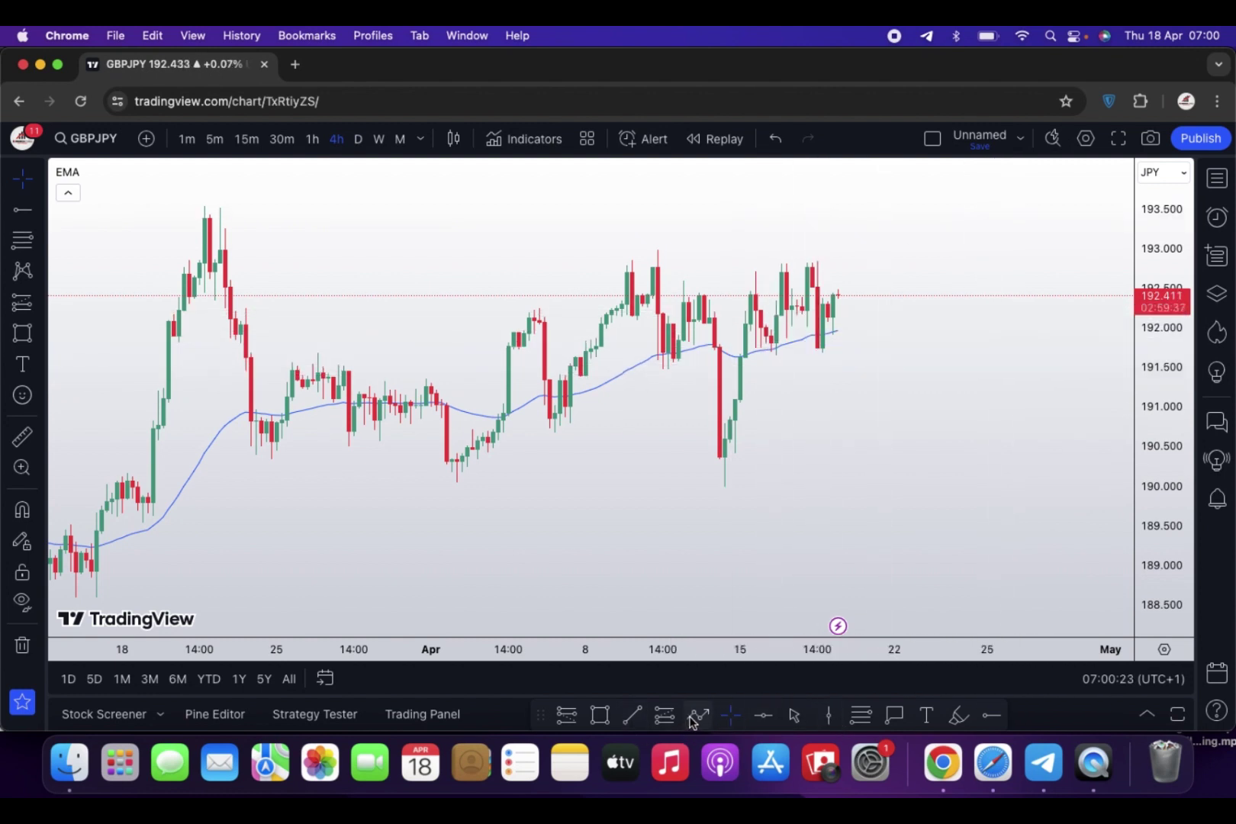
click(842, 296)
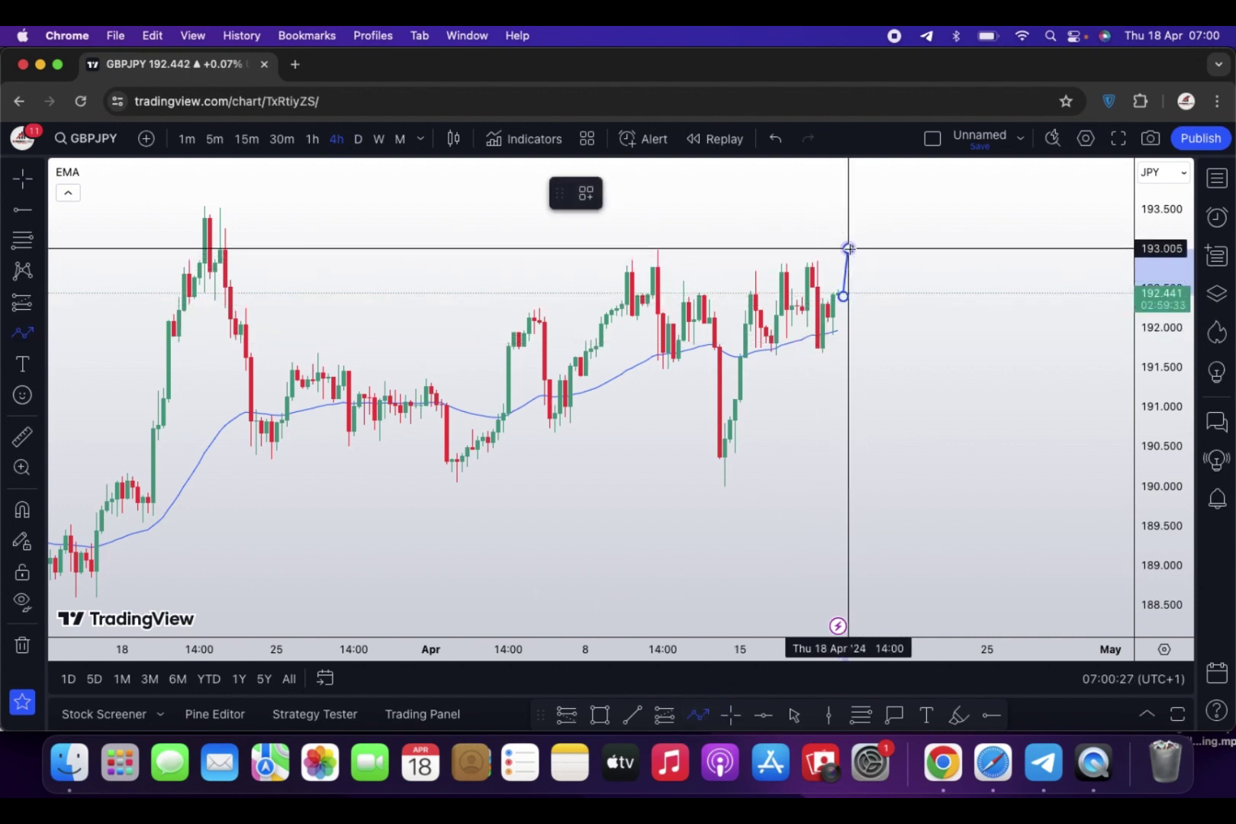
click(849, 247)
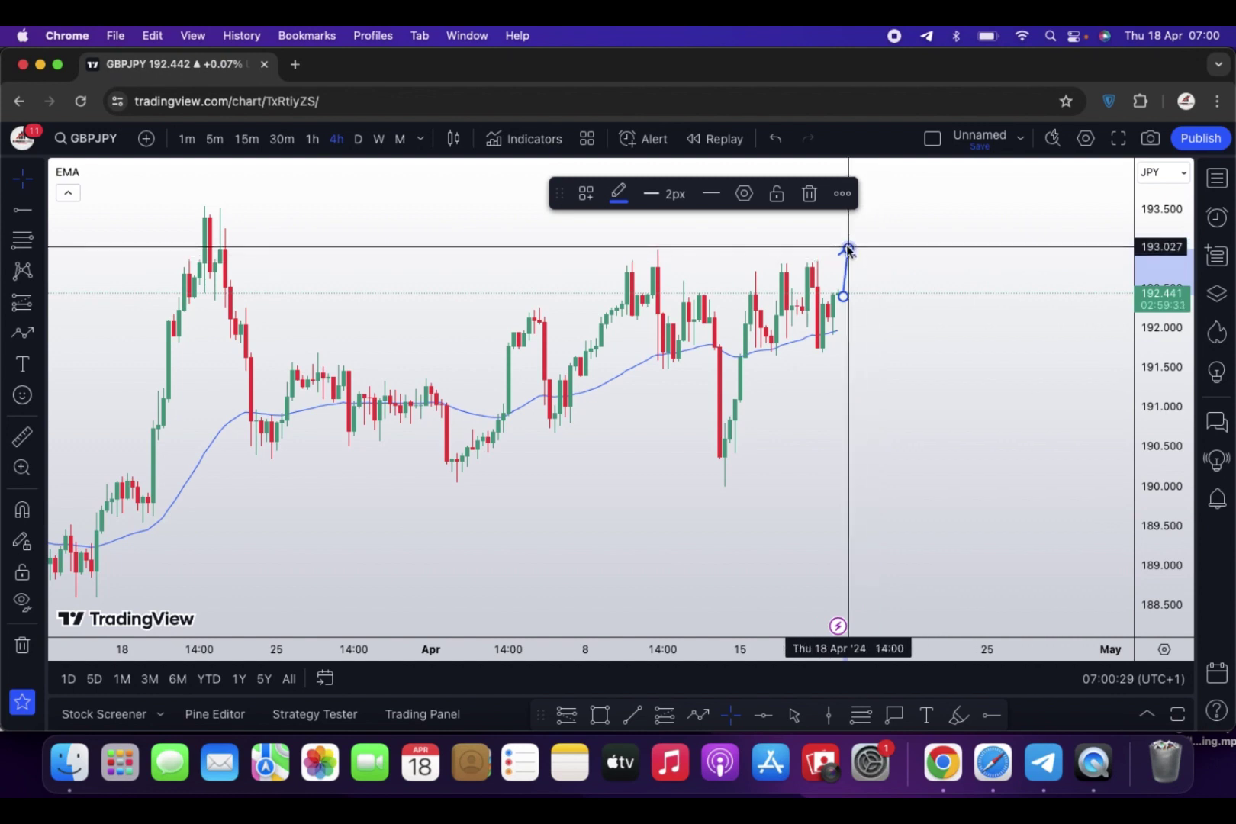
drag(848, 249, 848, 231)
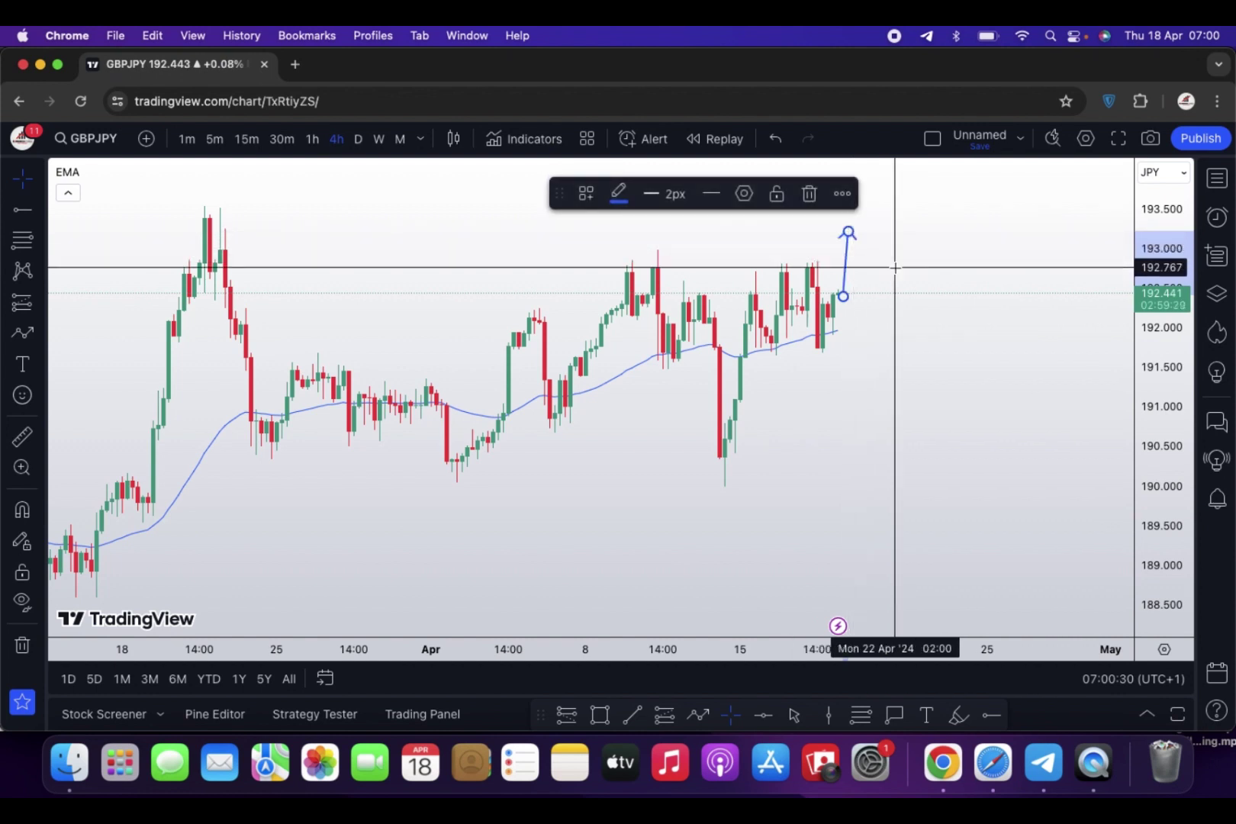
click(808, 193)
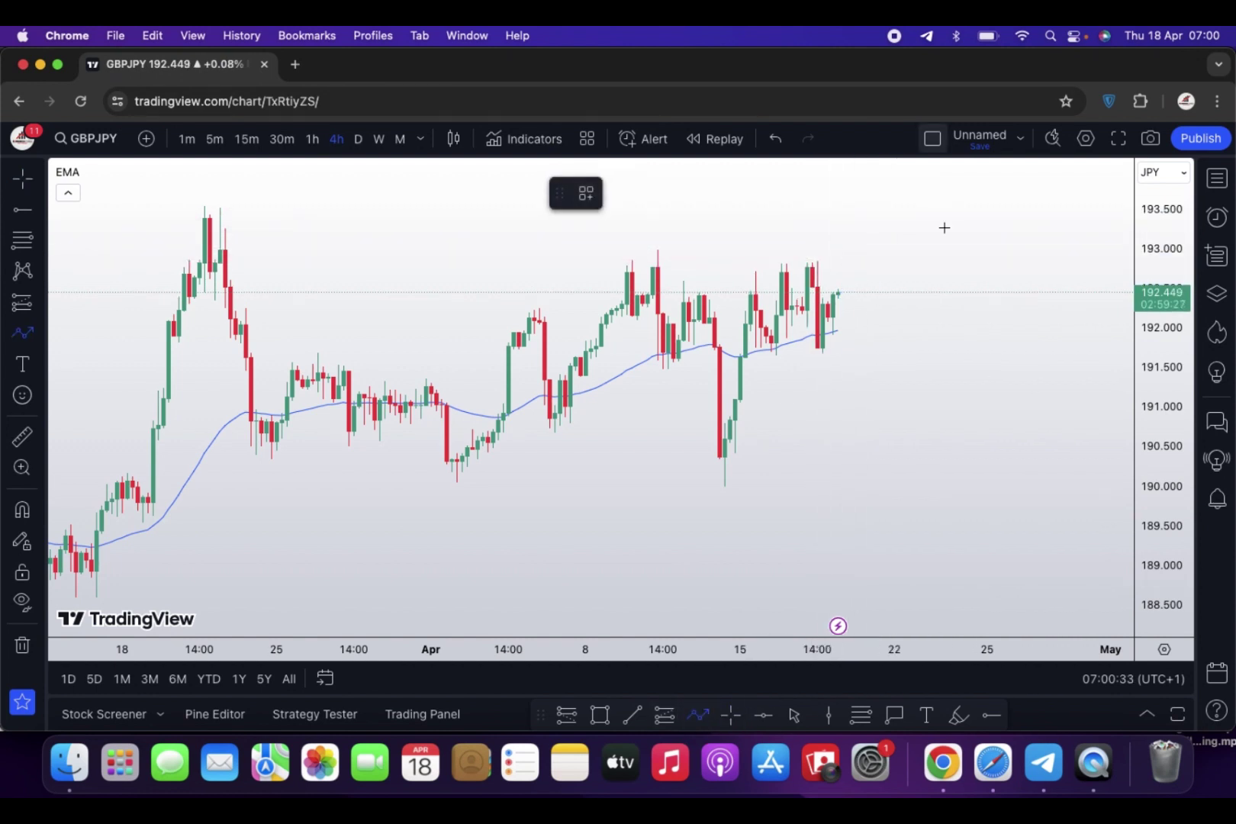
Step: Draw a bullish path from GBPJPY's latest candle up to about 193.24, down to about 192.80, and up to about 193.75
click(842, 292)
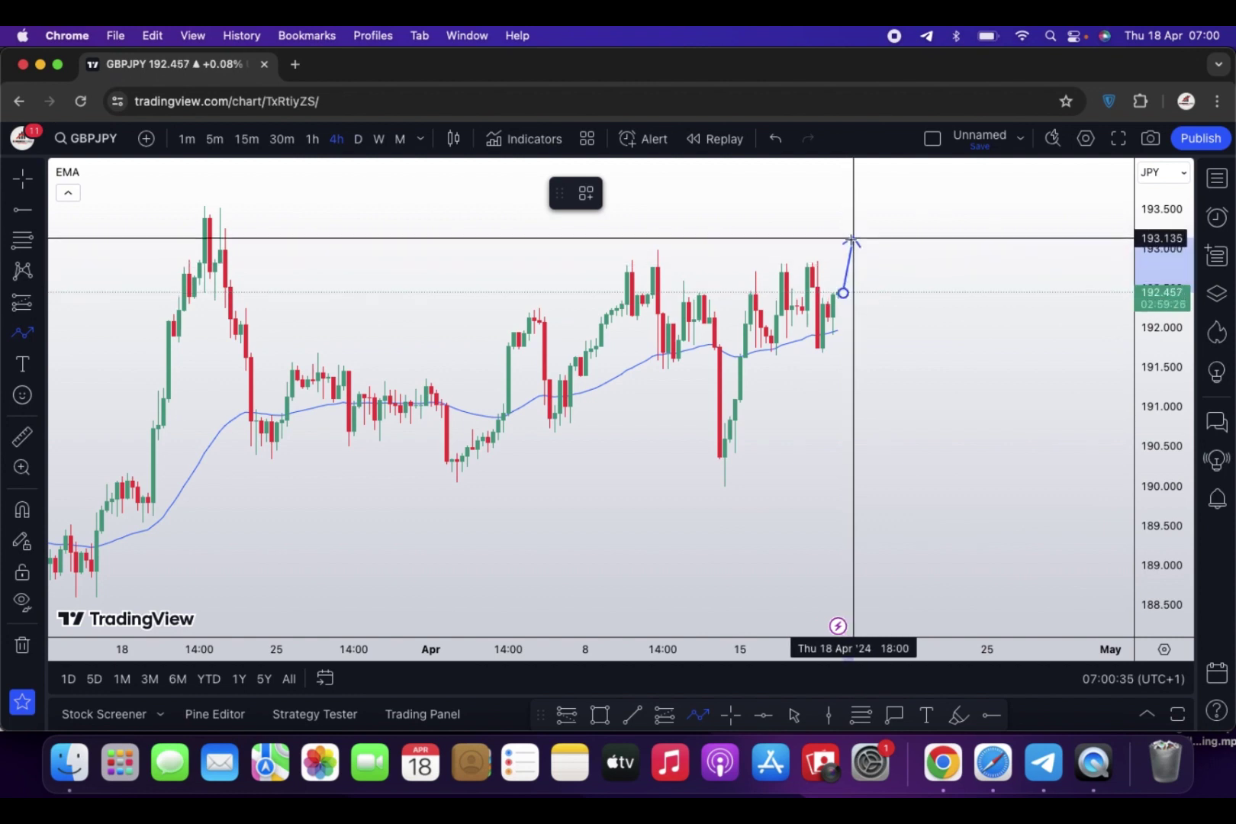
click(843, 230)
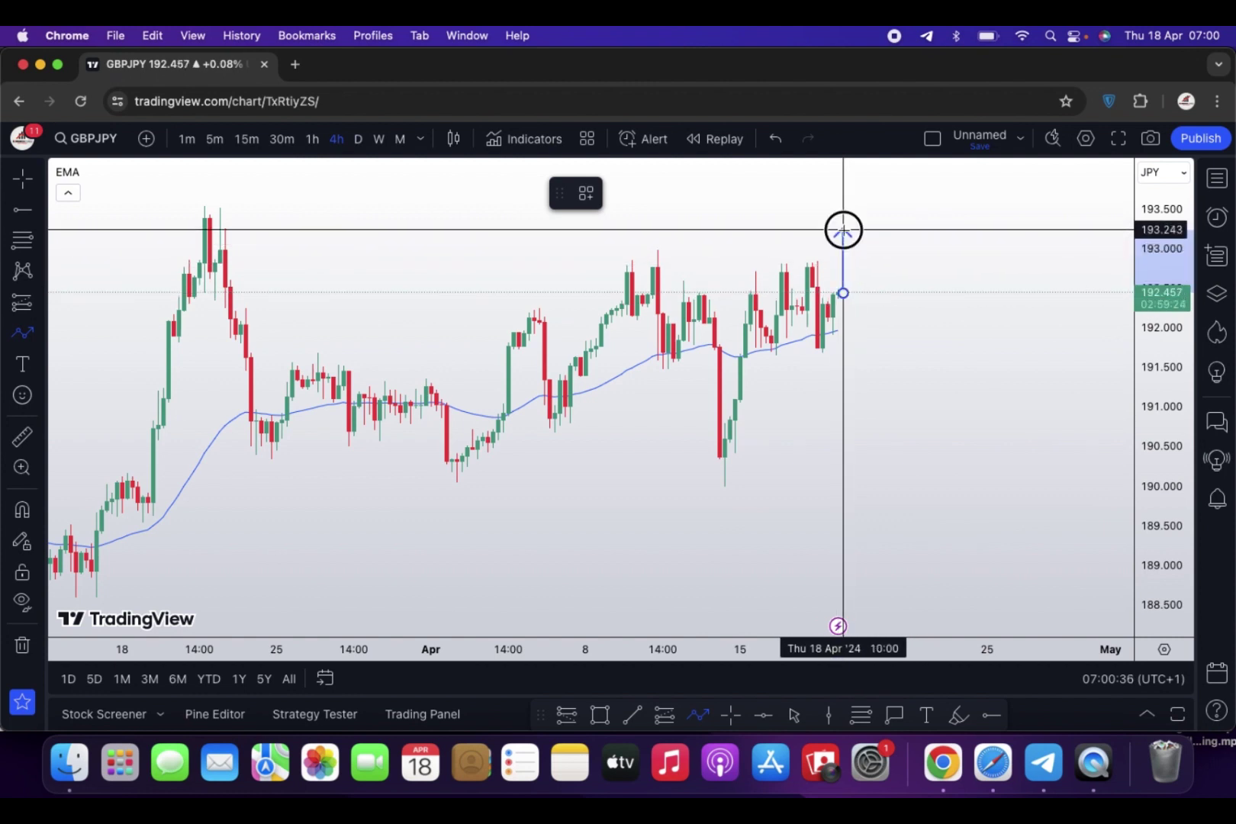
click(894, 263)
double_click(956, 189)
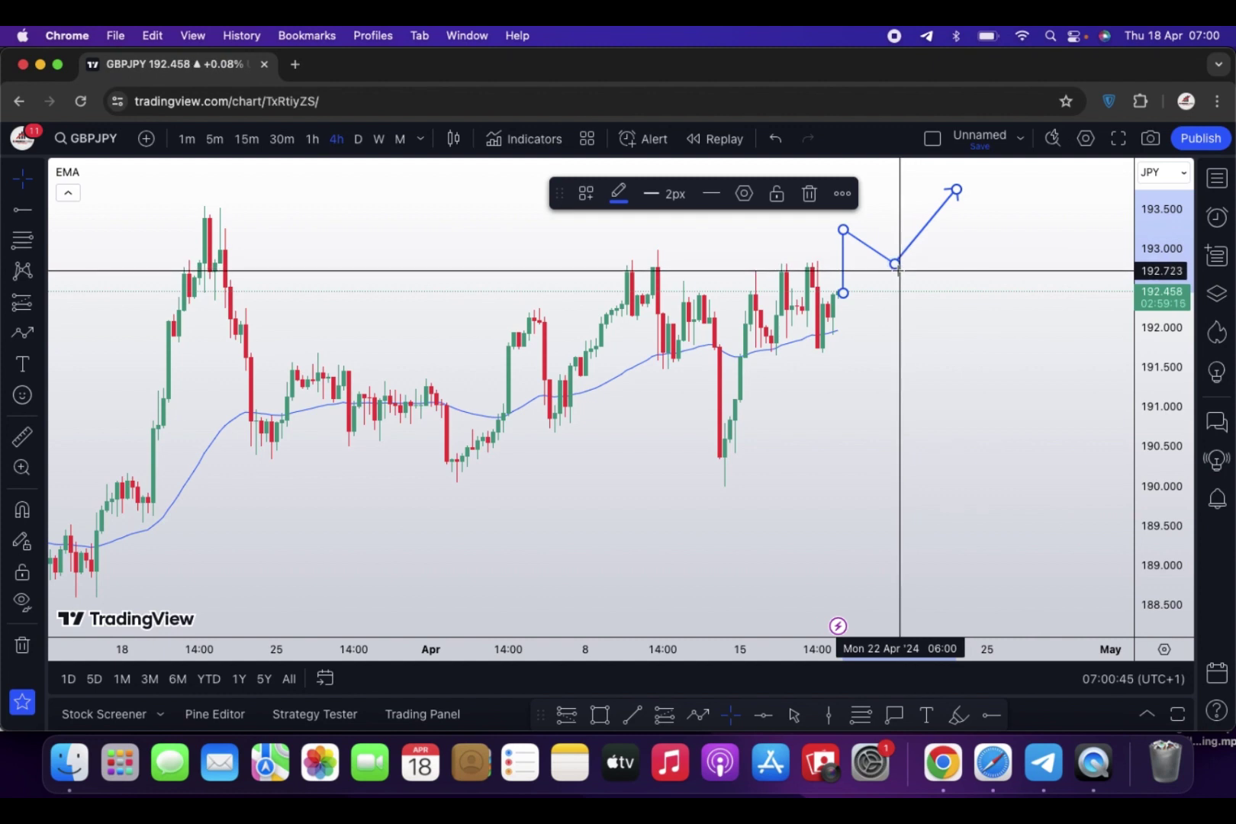
click(896, 340)
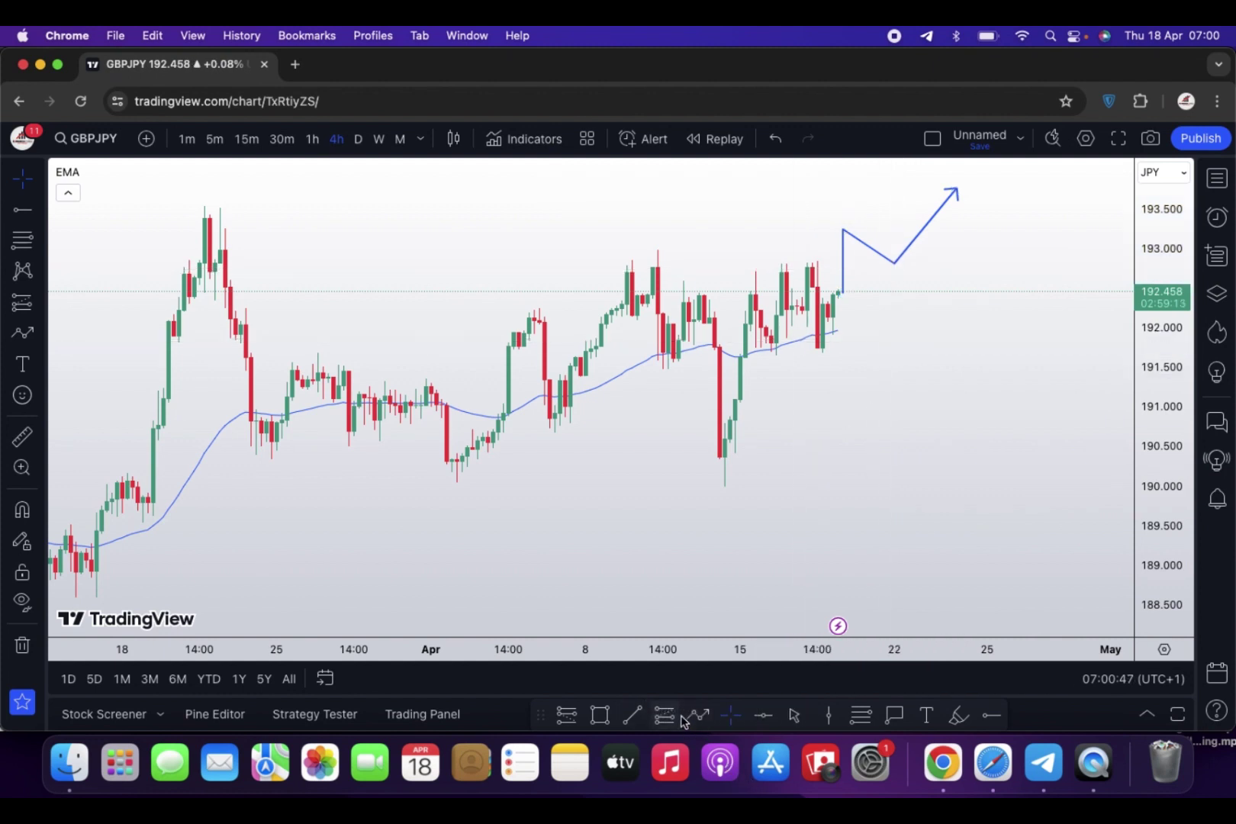
Step: Draw a bearish path from GBPJPY's latest candle down to about 191.48, up to about 191.78, and down to about 189.77
click(842, 298)
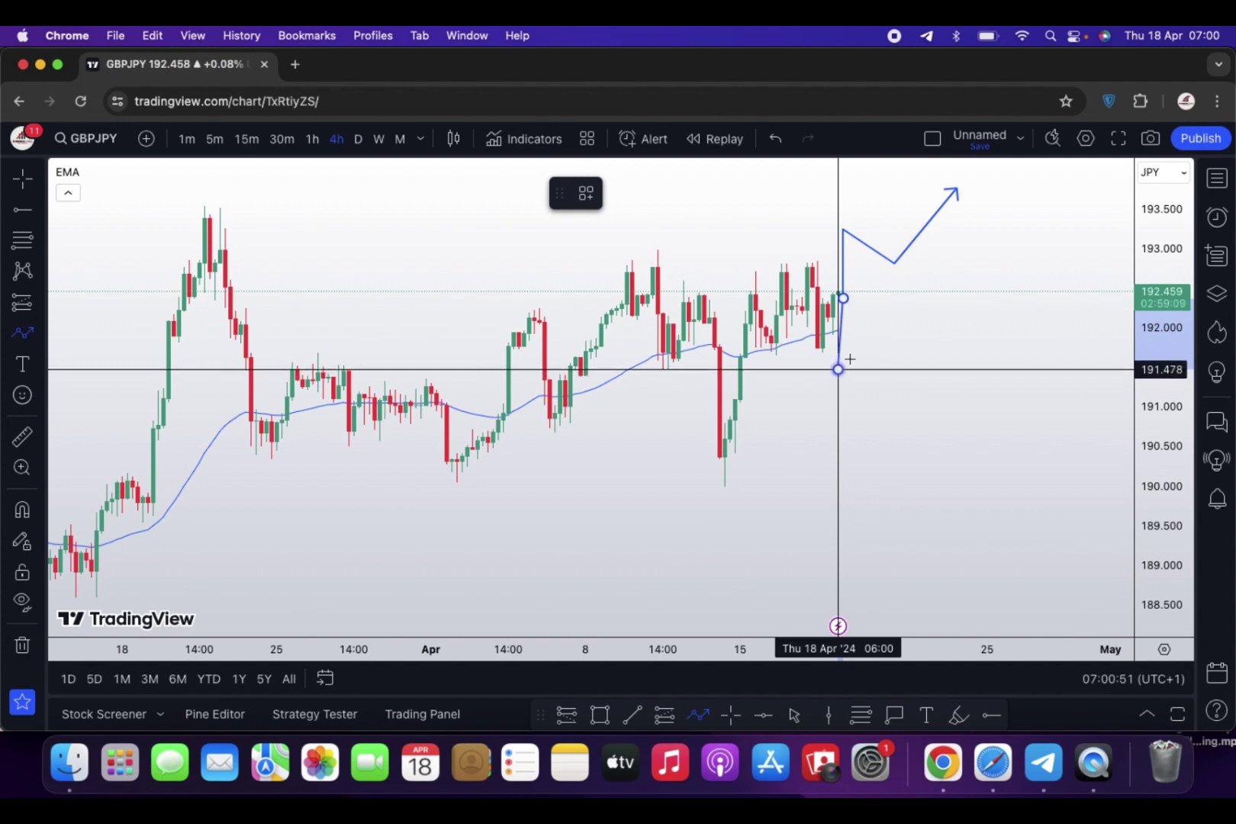
click(837, 369)
click(868, 345)
double_click(961, 505)
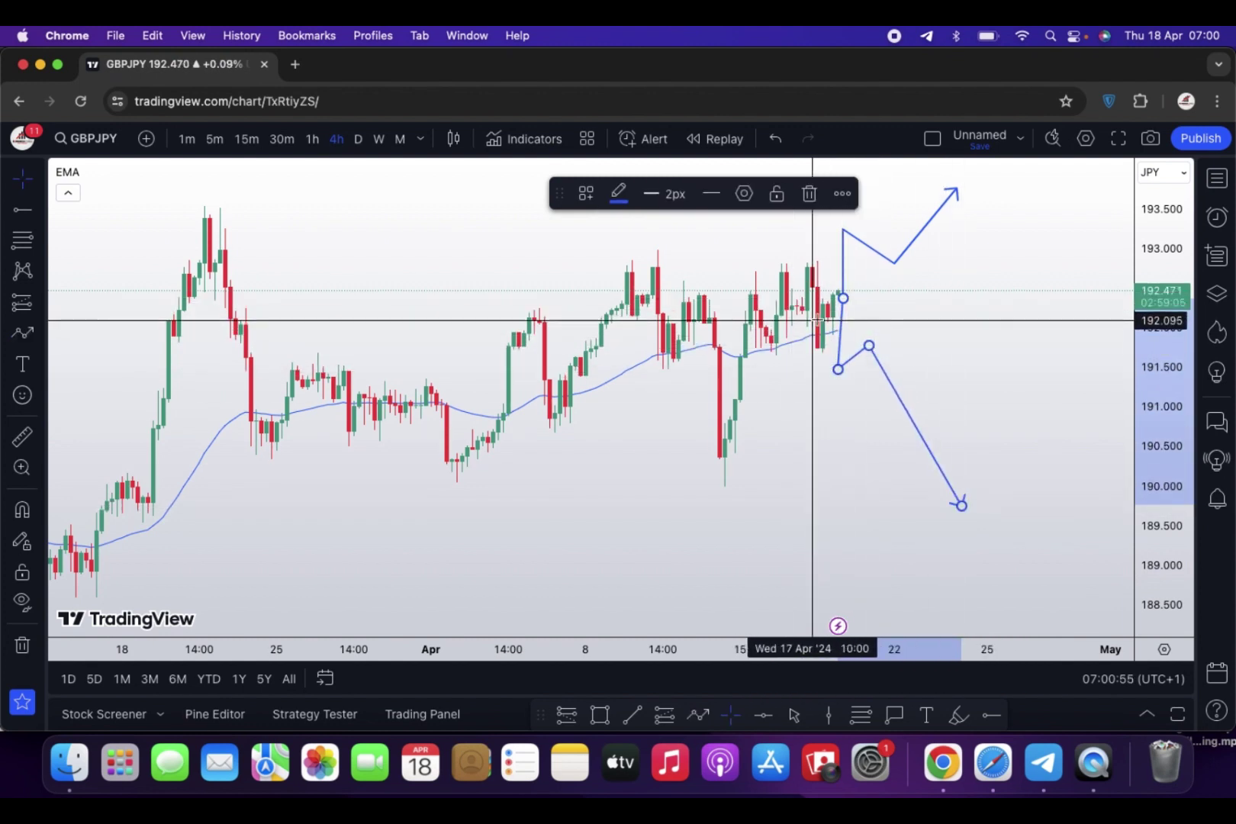
click(884, 314)
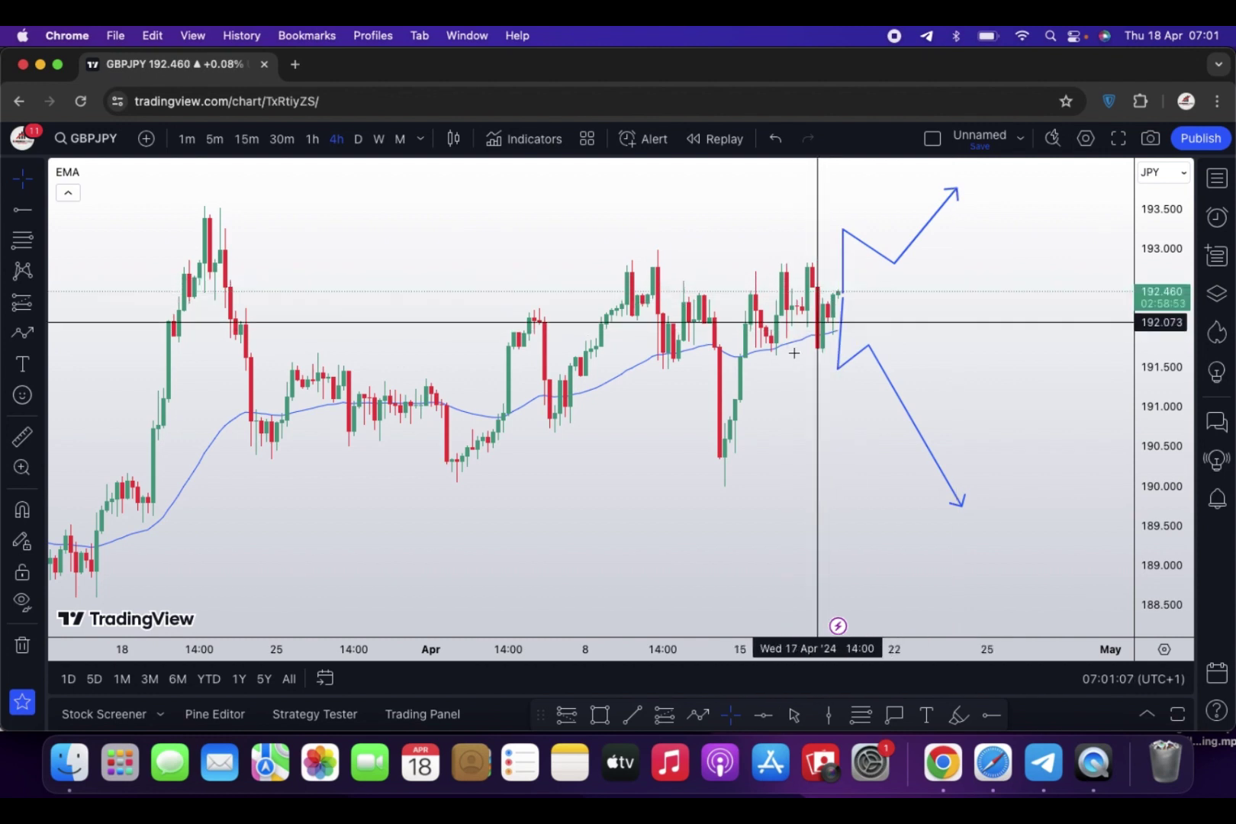
Step: Open USDCAD from the watchlist and switch its chart to the daily timeframe
click(1217, 180)
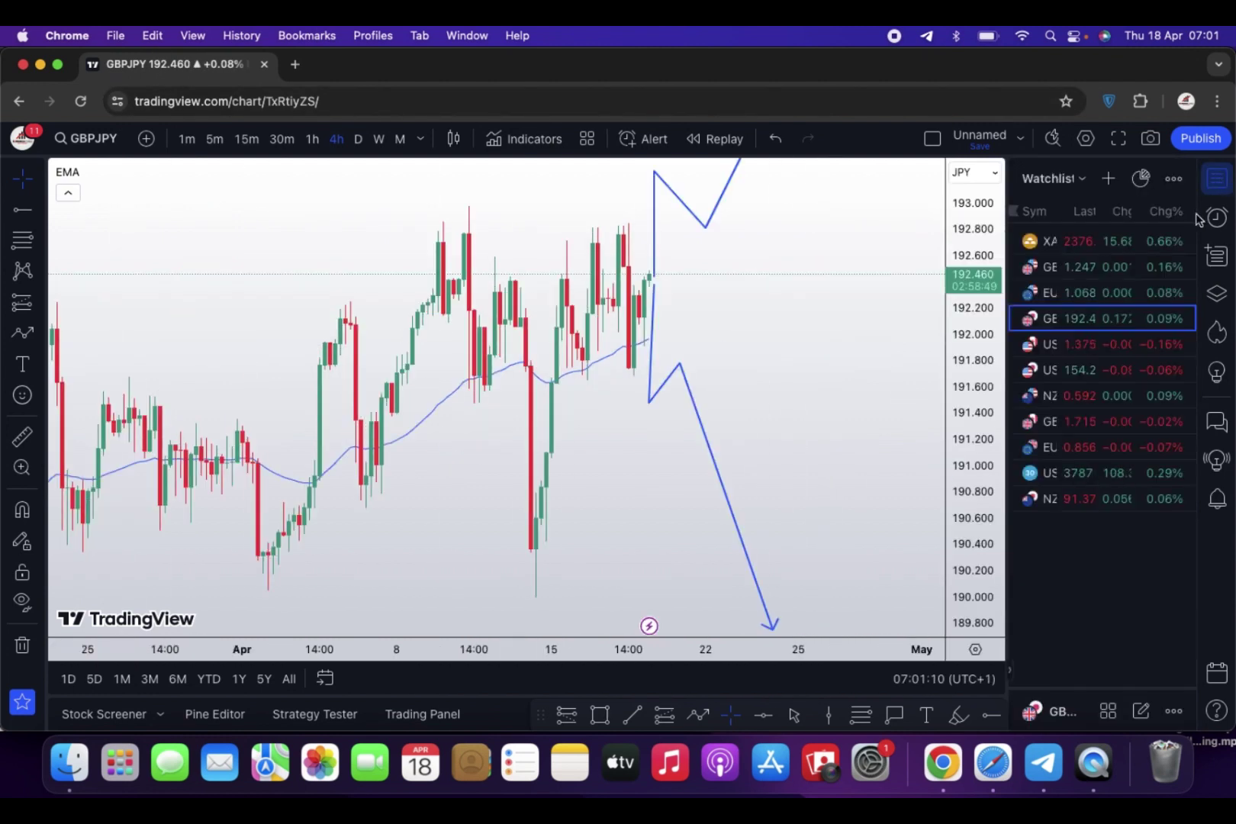
click(1080, 345)
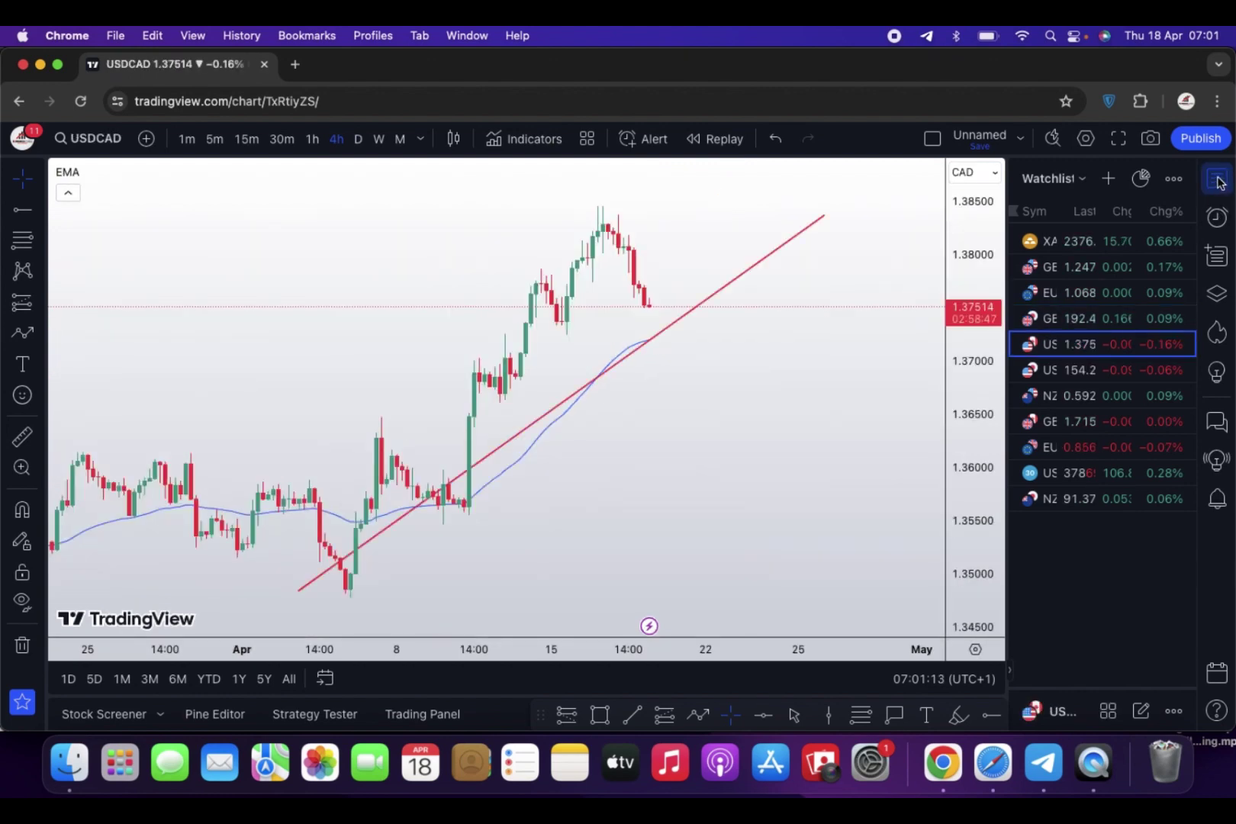
click(1217, 180)
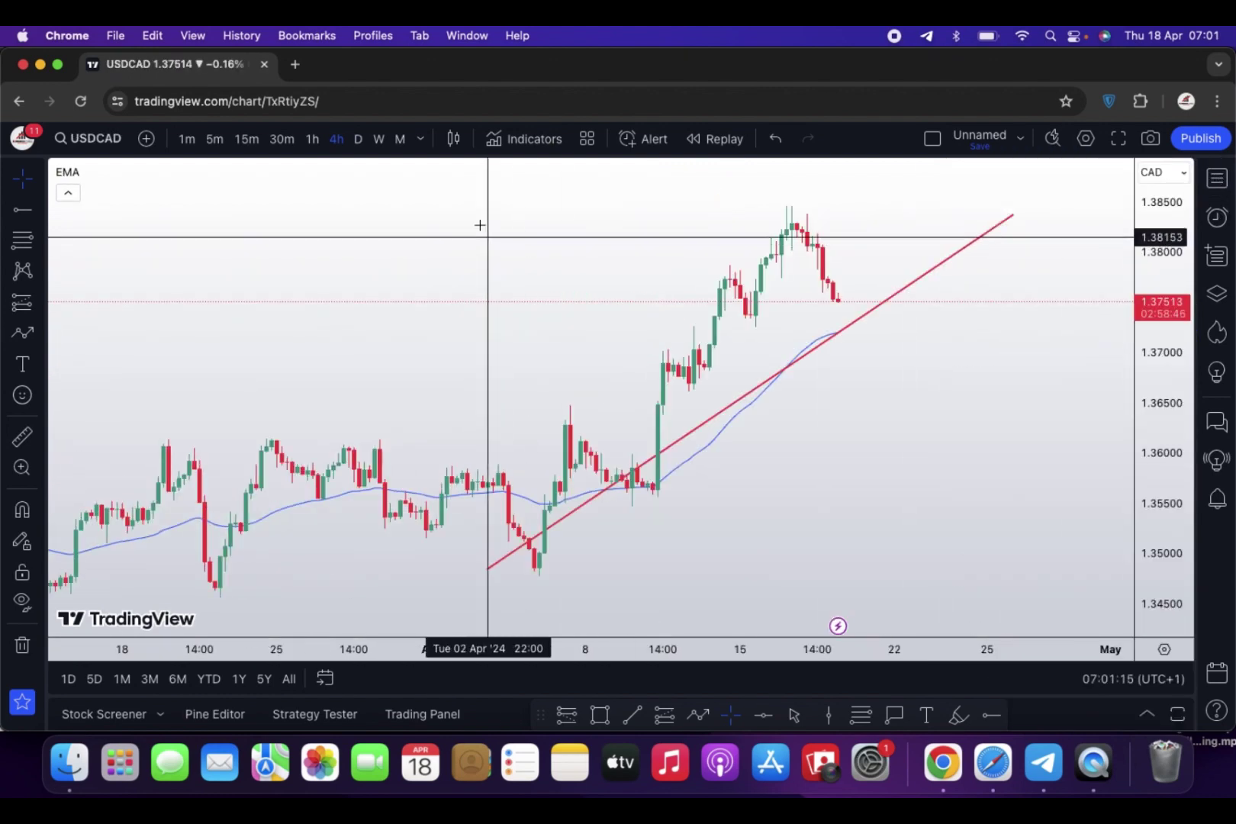
click(358, 139)
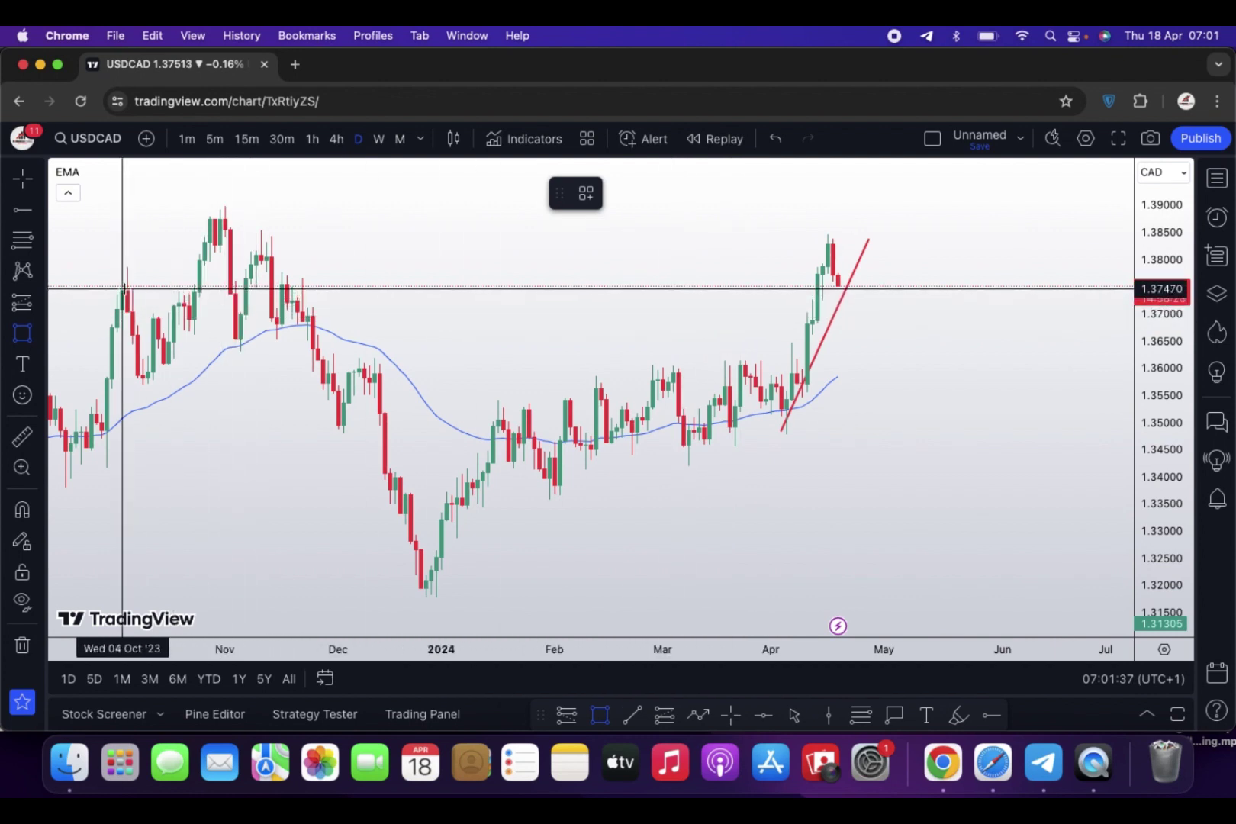
Step: Draw a rectangle zone between about 1.3747 and 1.3680 from 4 October 2023 into June, and place a vertical line on 18 April 2024
mouse_move(122, 288)
mouse_down()
mouse_move(532, 319)
mouse_move(1023, 325)
mouse_up()
click(961, 368)
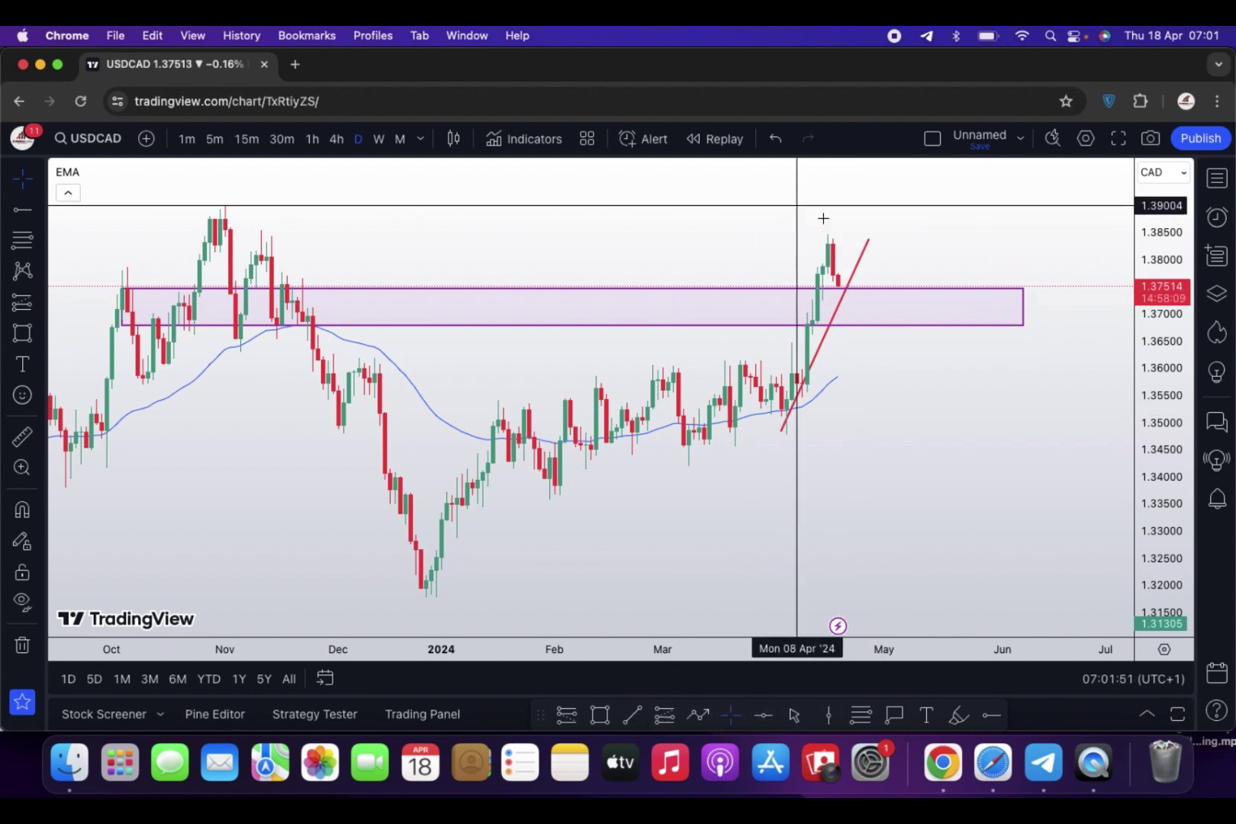
click(829, 715)
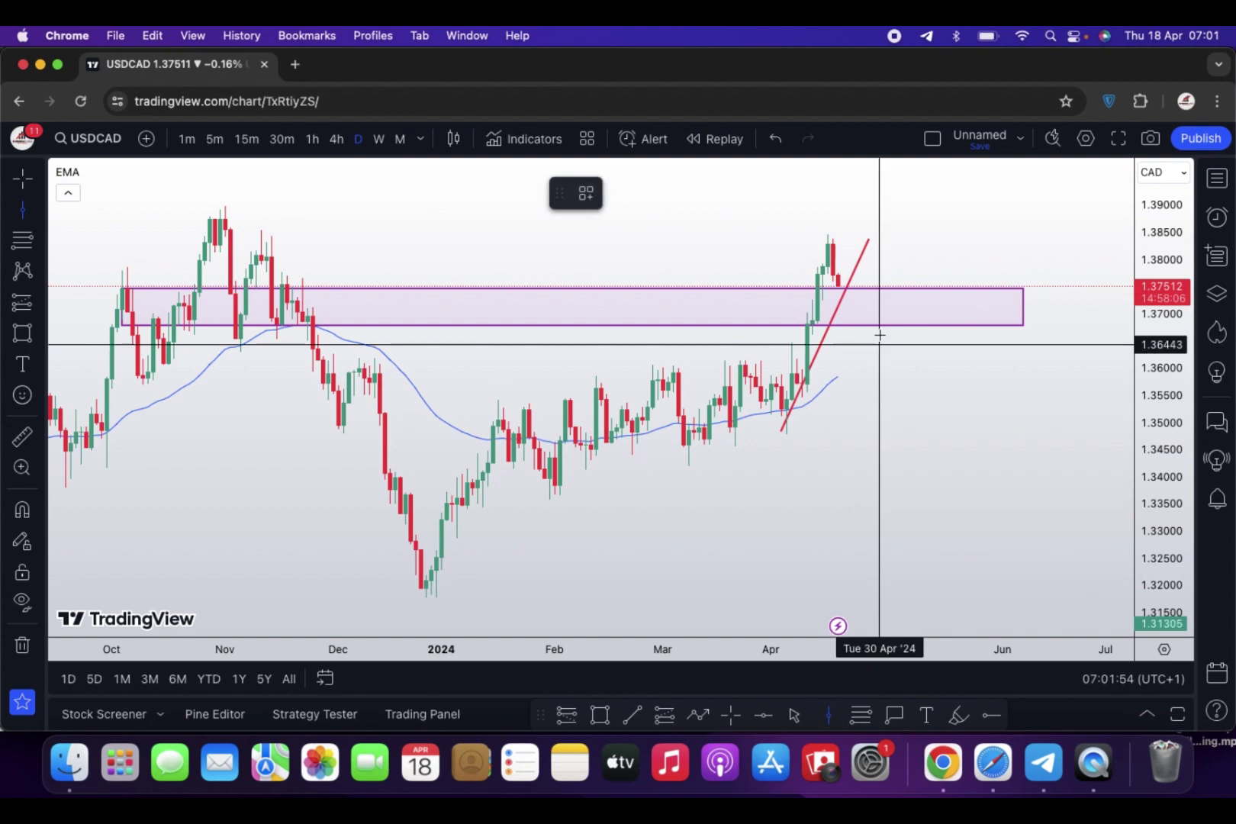
click(838, 351)
click(943, 427)
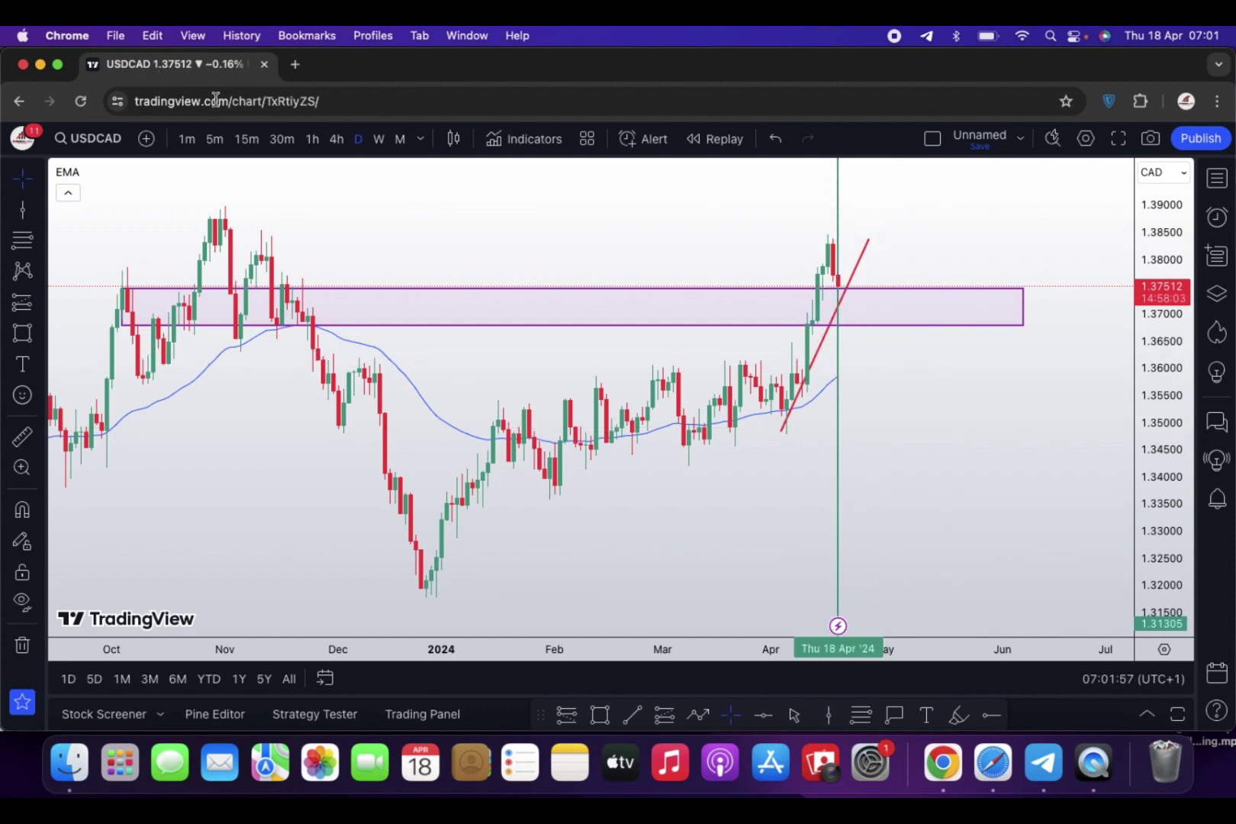
Step: Switch USDCAD to the 4-hour timeframe and draw a smaller rectangle zone from 12 April 18:00 between about 1.3775 and 1.3725
click(336, 145)
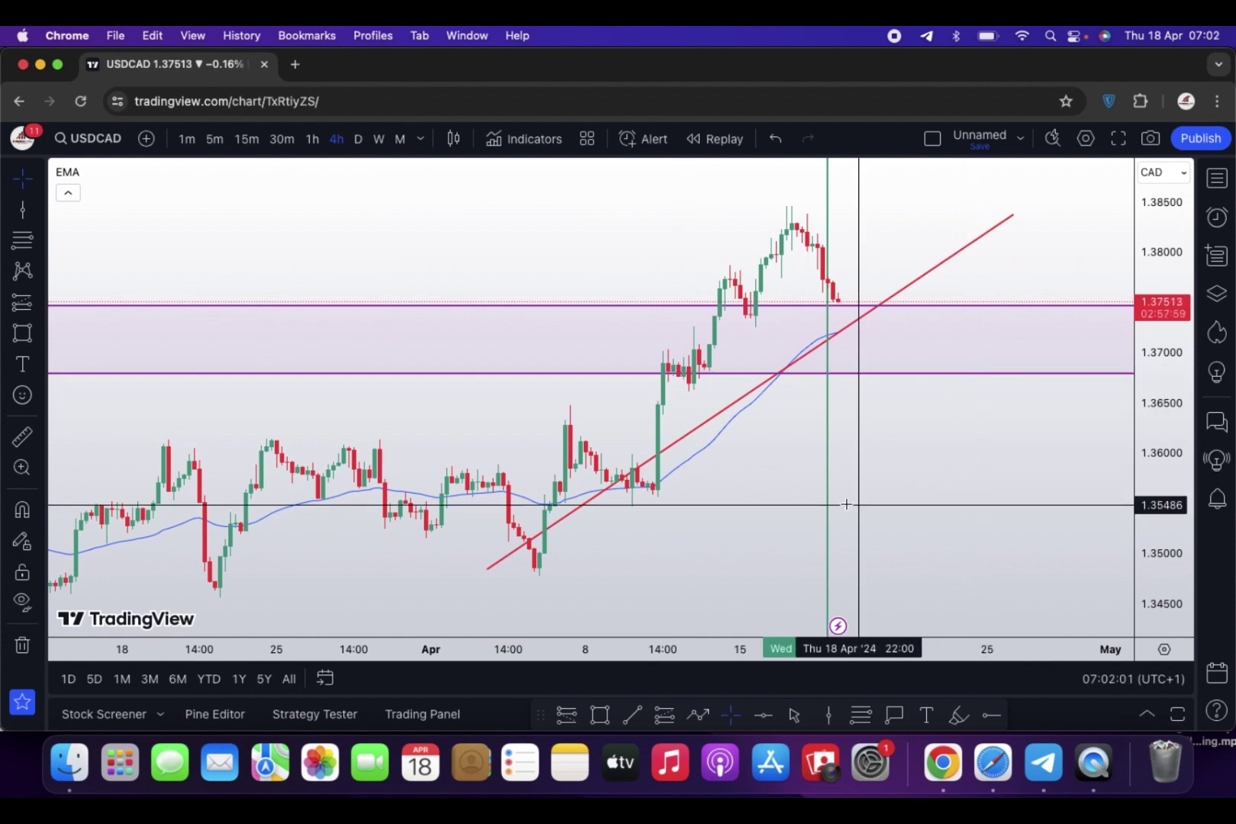
click(600, 717)
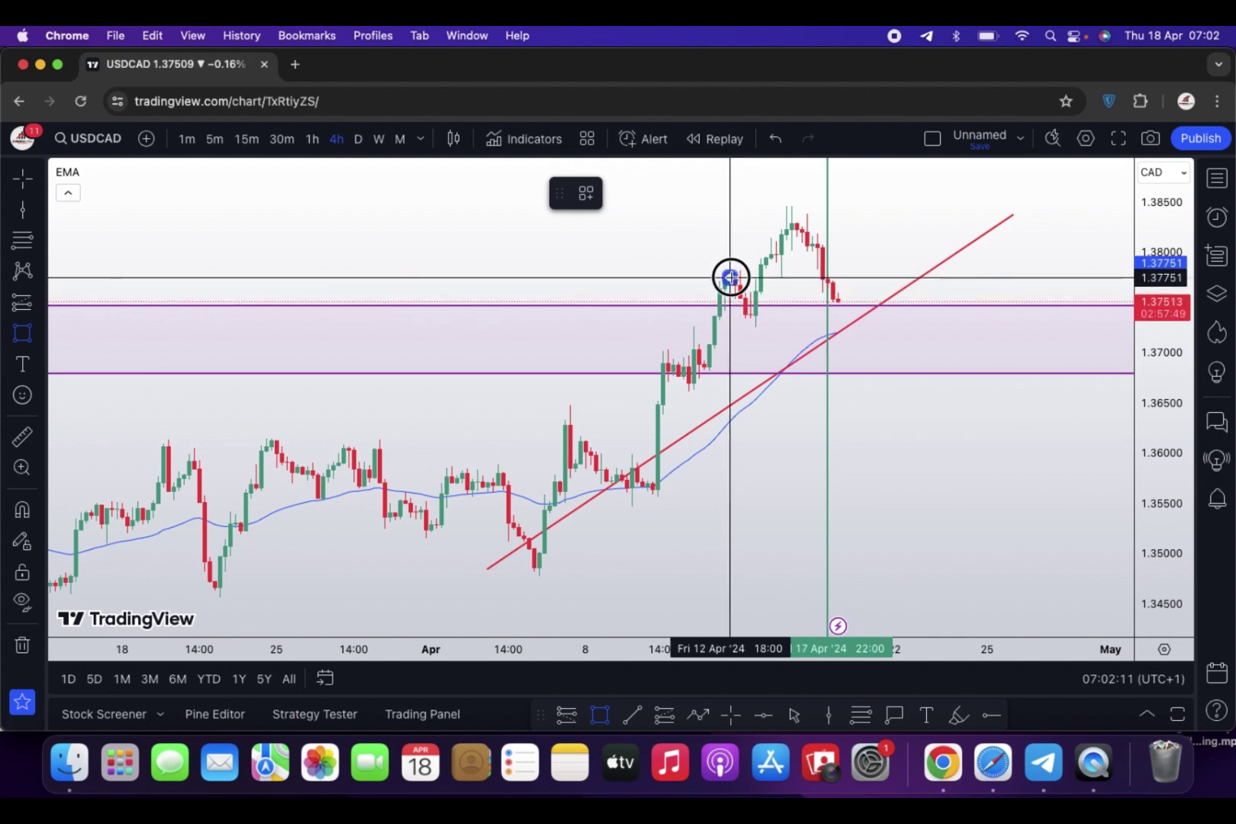
mouse_move(730, 277)
mouse_down()
mouse_move(949, 336)
mouse_move(962, 320)
mouse_move(971, 328)
mouse_up()
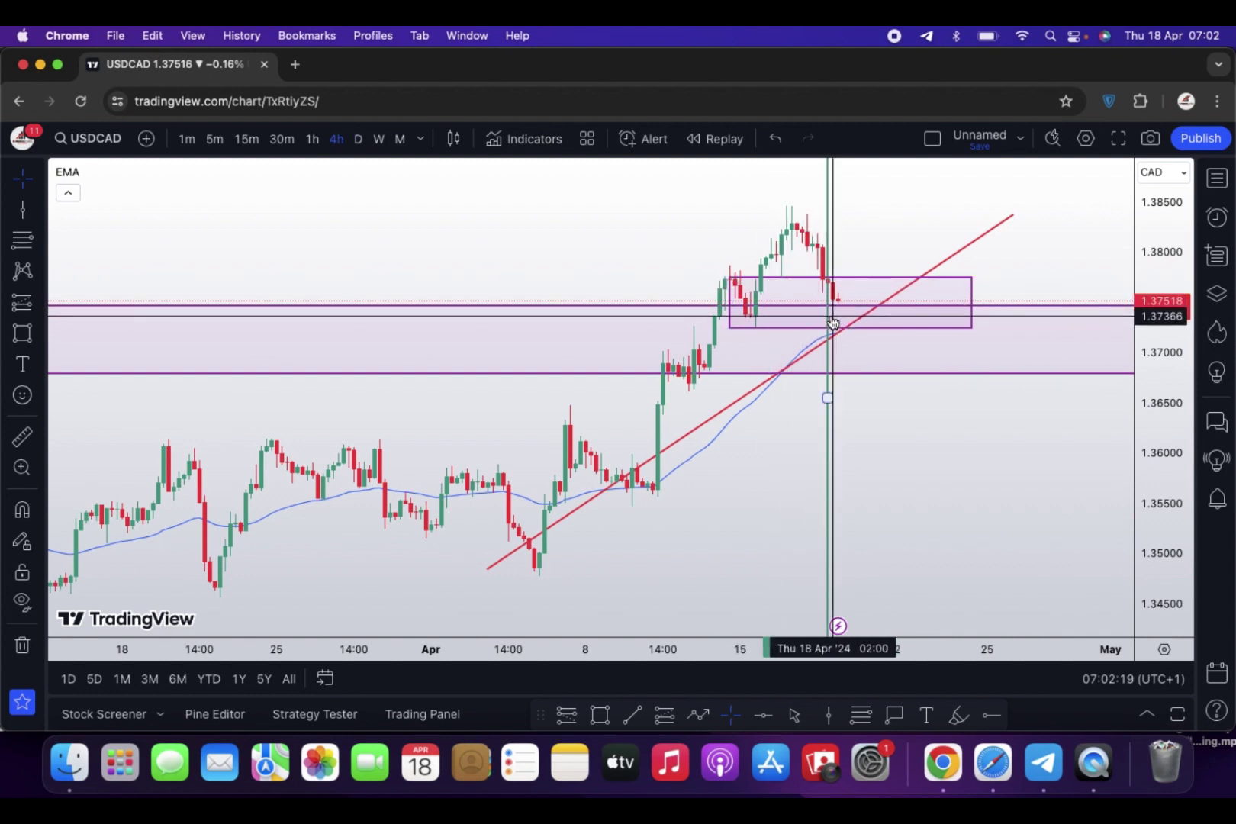
Step: Examine USDCAD's recent price action around the zones on the 15-minute chart with the view reset
click(245, 142)
right_click(845, 298)
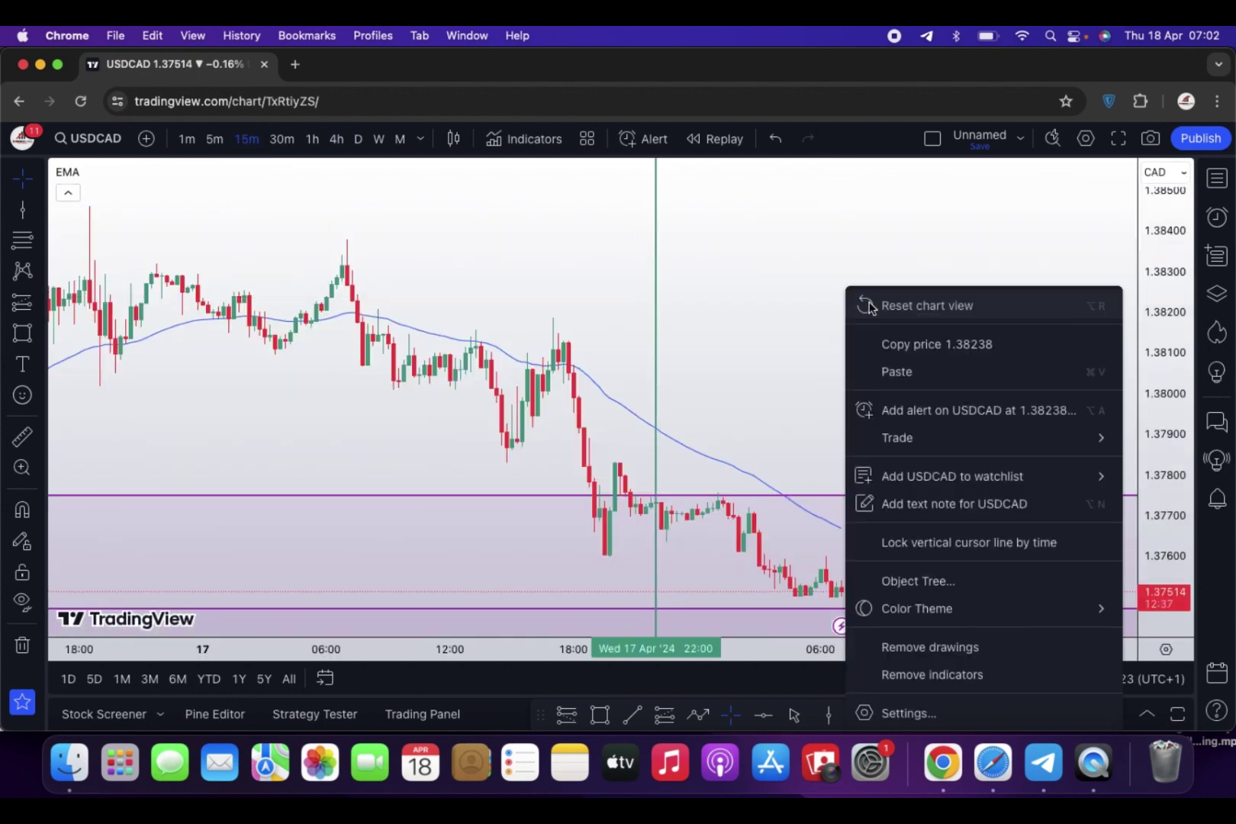
click(870, 306)
drag(1020, 364, 610, 166)
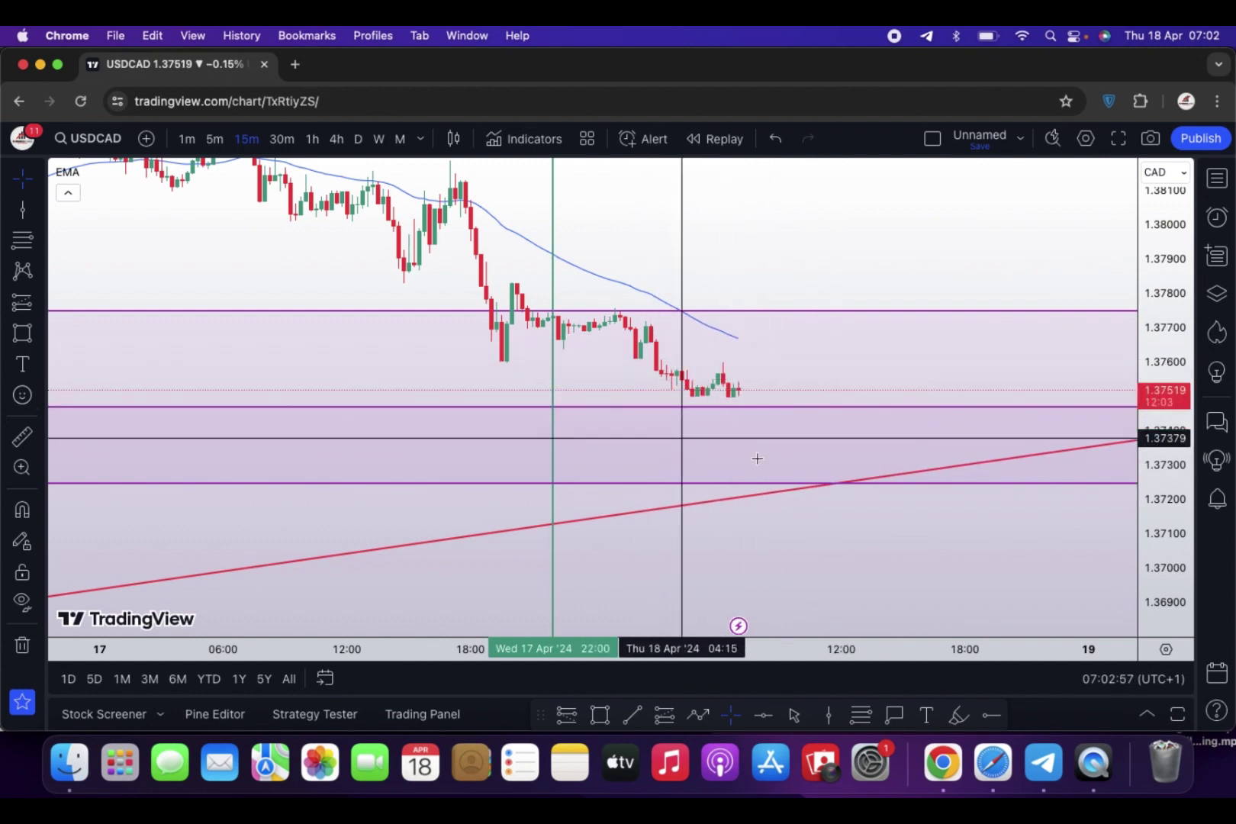
Step: Open USDJPY from the watchlist, switch to the daily timeframe, and reset the chart view
click(1216, 179)
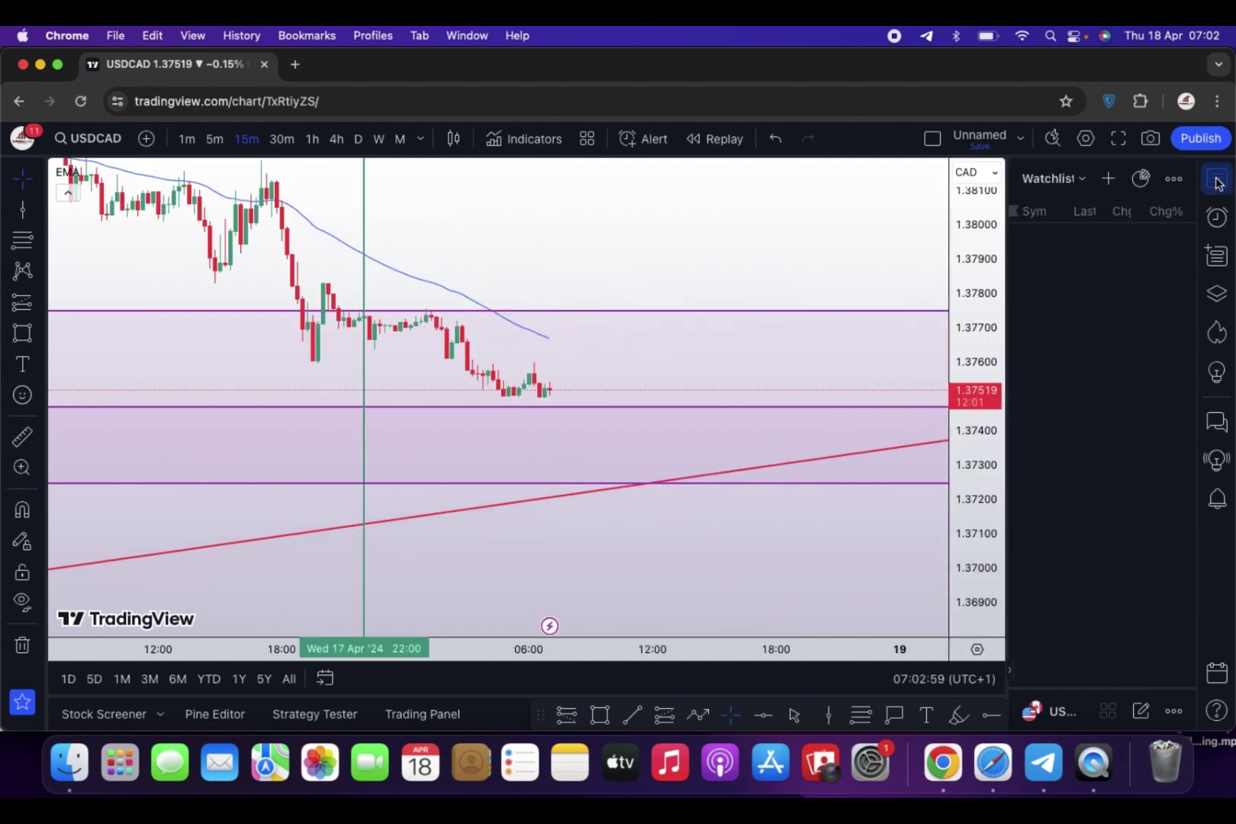
click(1058, 370)
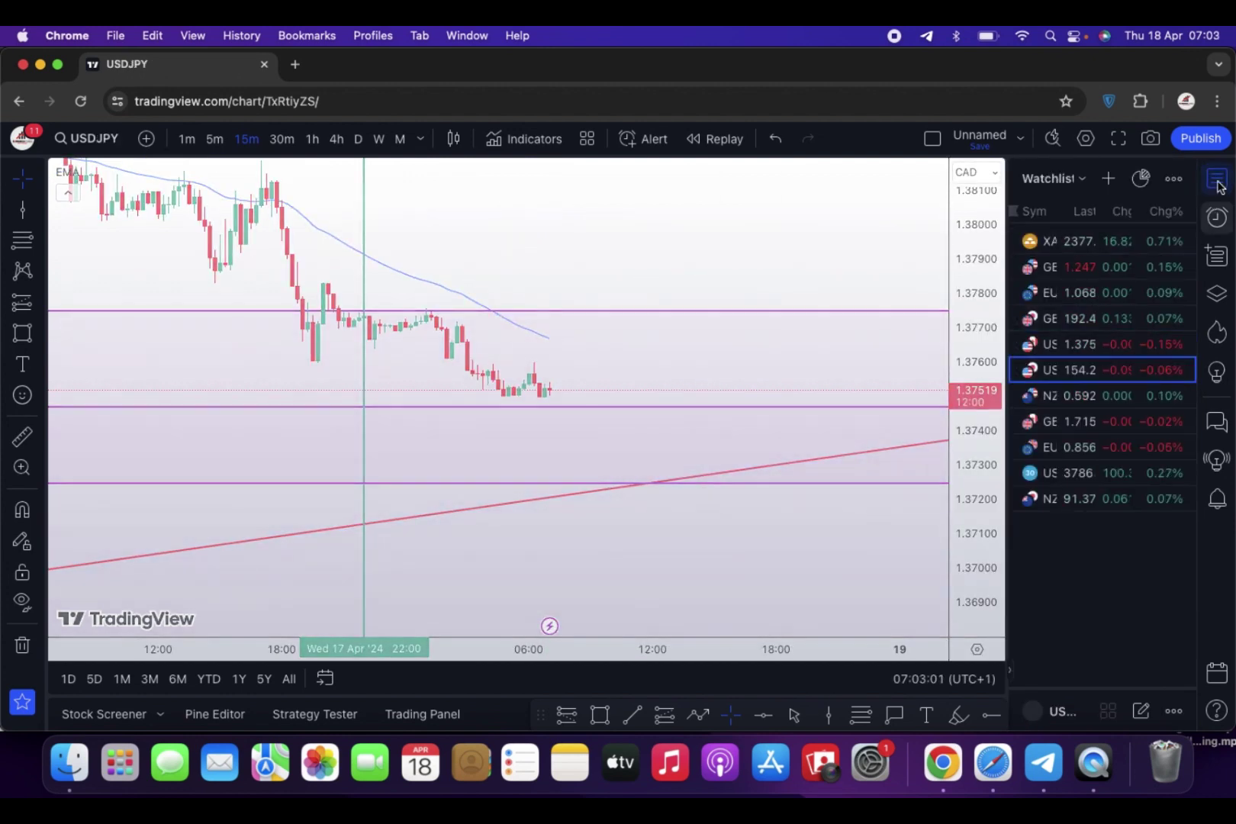
click(1218, 181)
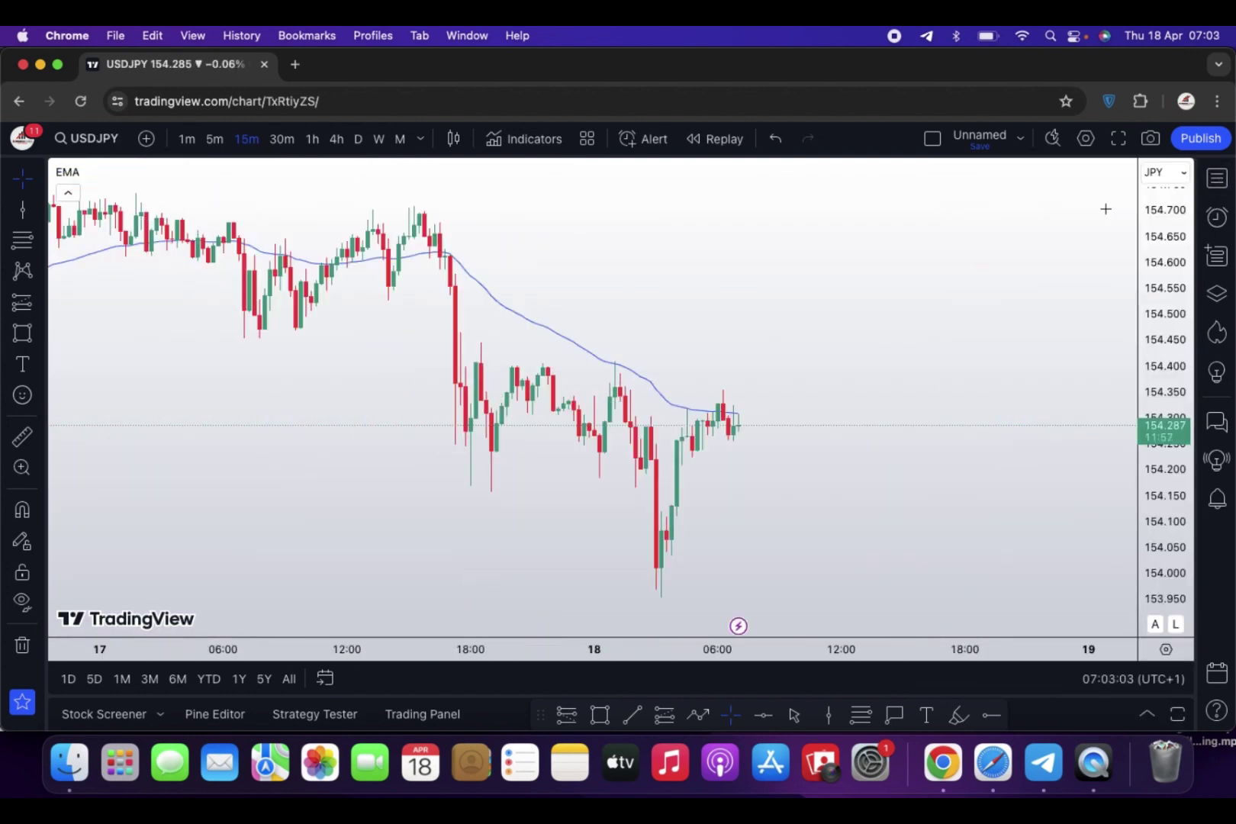
click(359, 146)
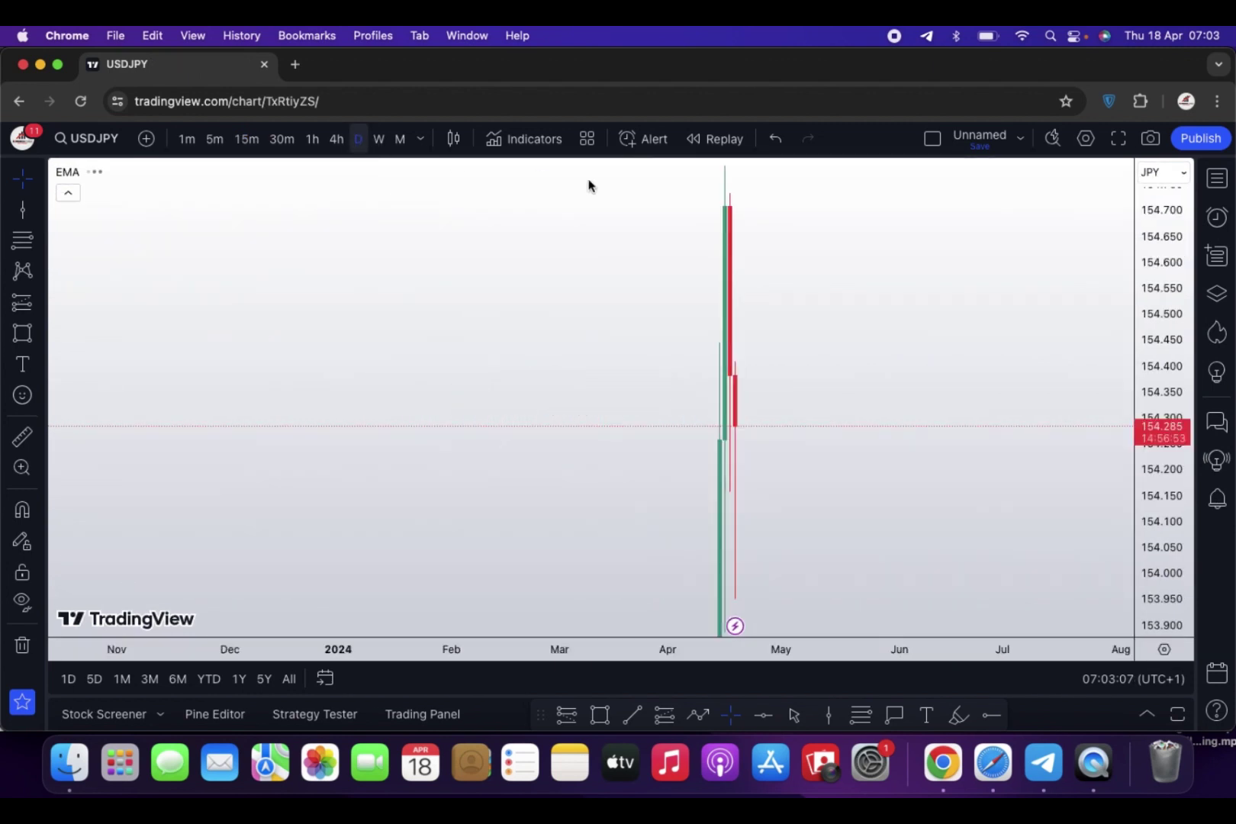
right_click(916, 248)
click(964, 266)
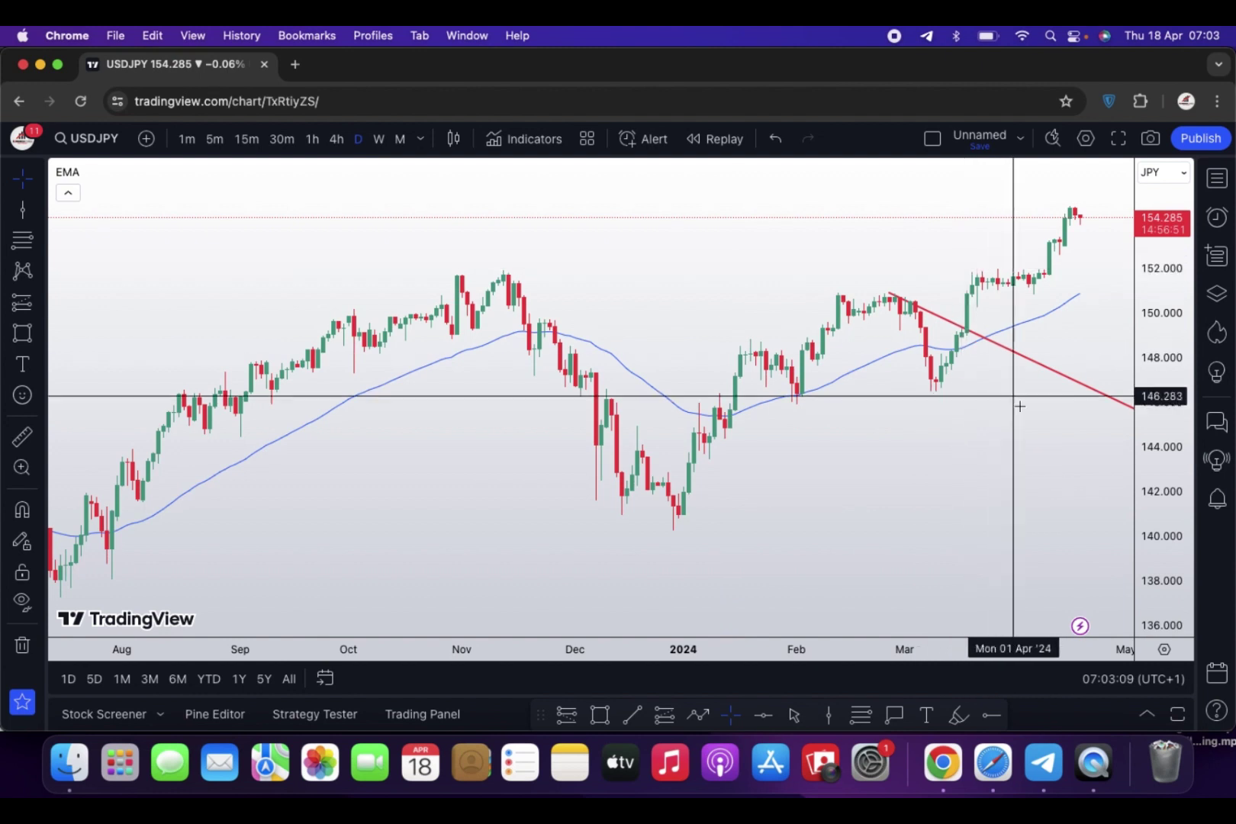
Step: Delete the red descending trend line from USDJPY's daily chart
drag(1018, 405, 645, 433)
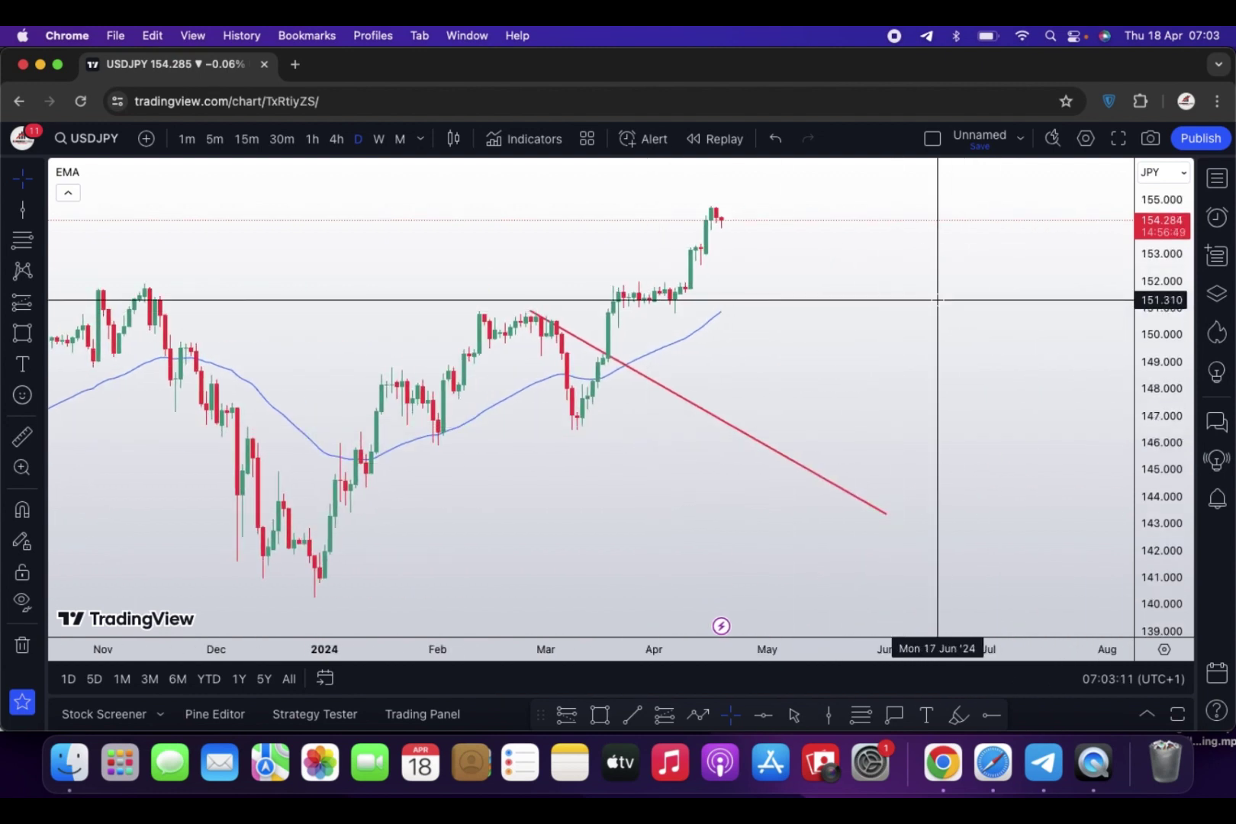
click(712, 414)
click(842, 193)
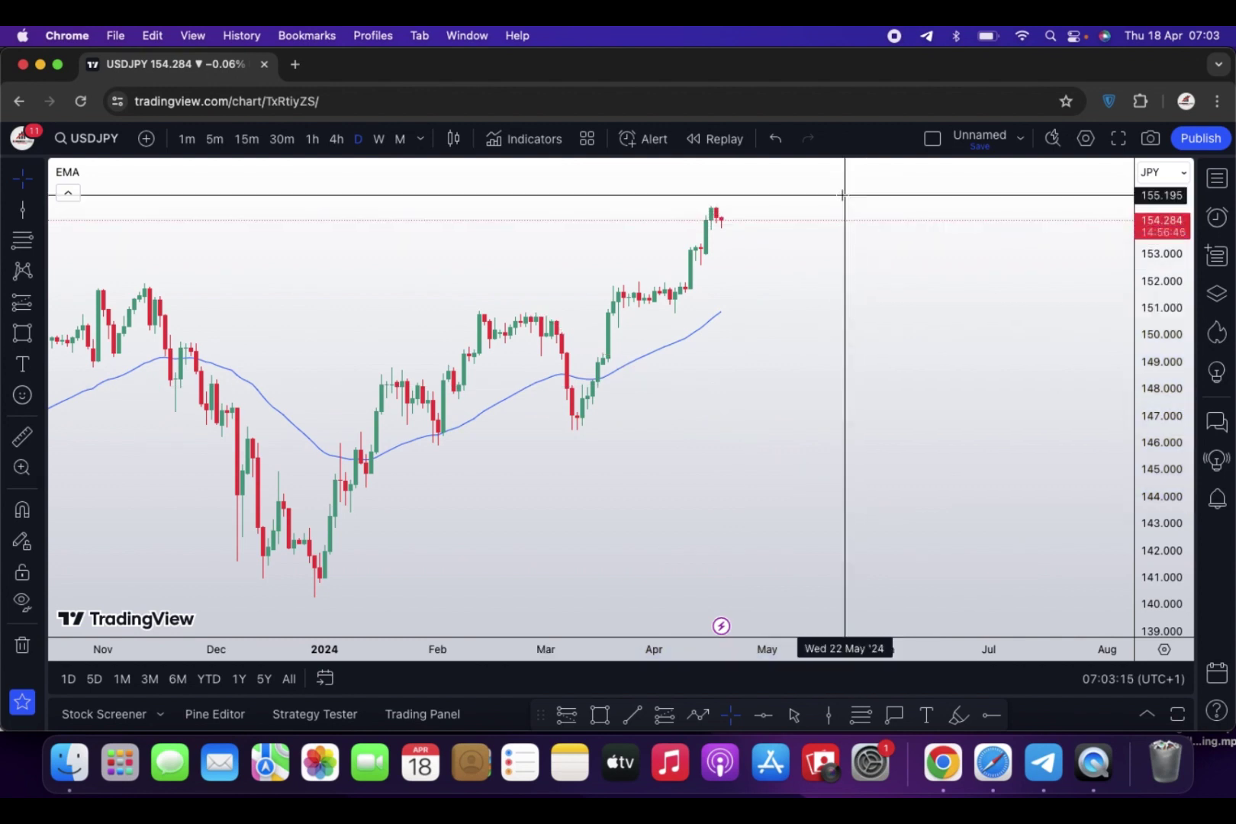
drag(758, 424, 883, 372)
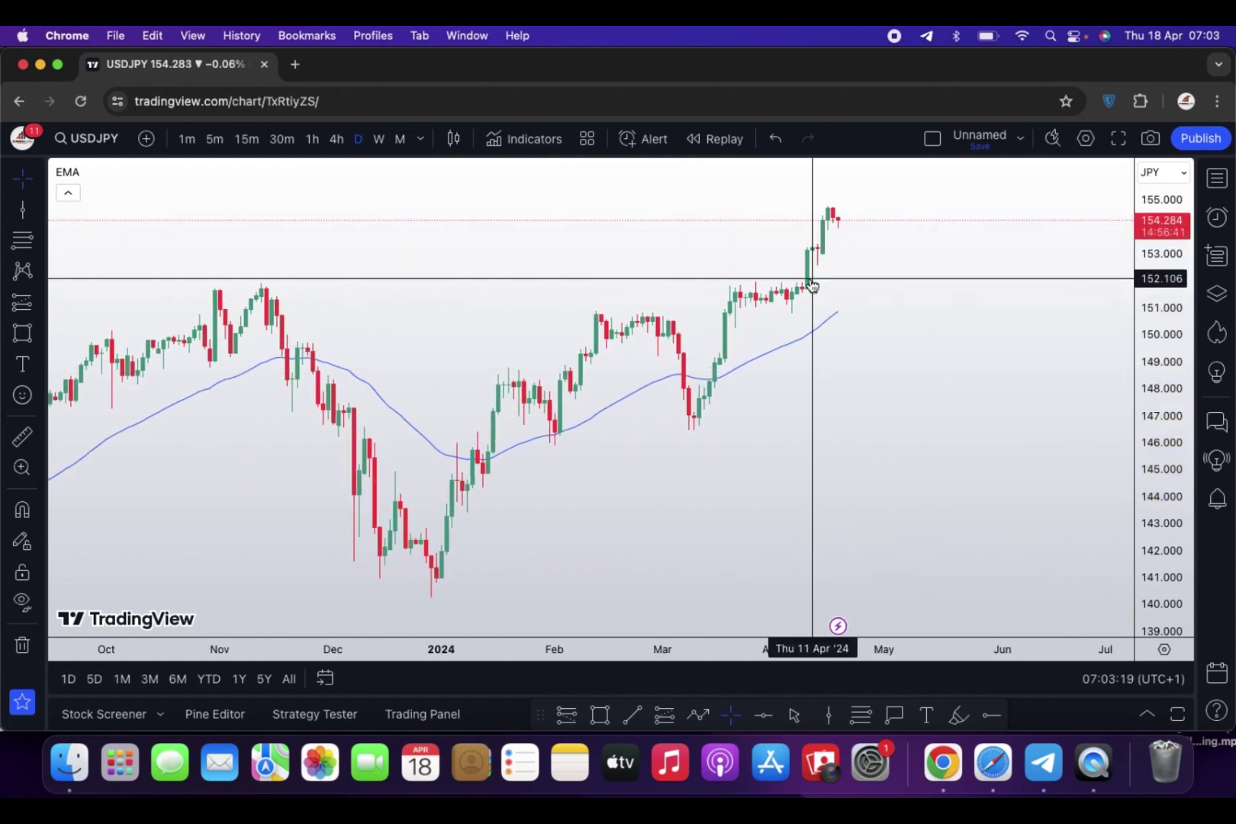
Step: Draw a long rectangle zone at about 151.95 to 150.40 on USDJPY and a shorter one at about 153.40 to 152.60
click(600, 715)
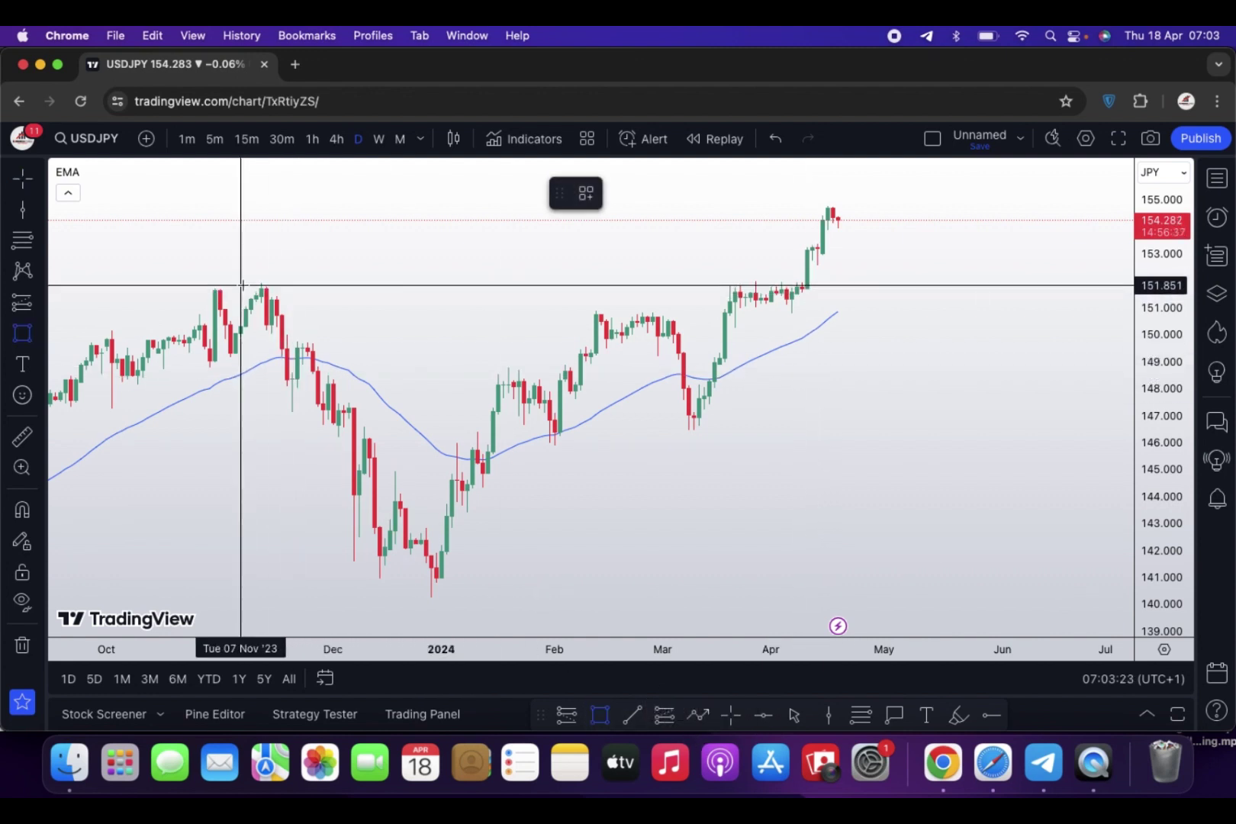
drag(246, 283, 1075, 324)
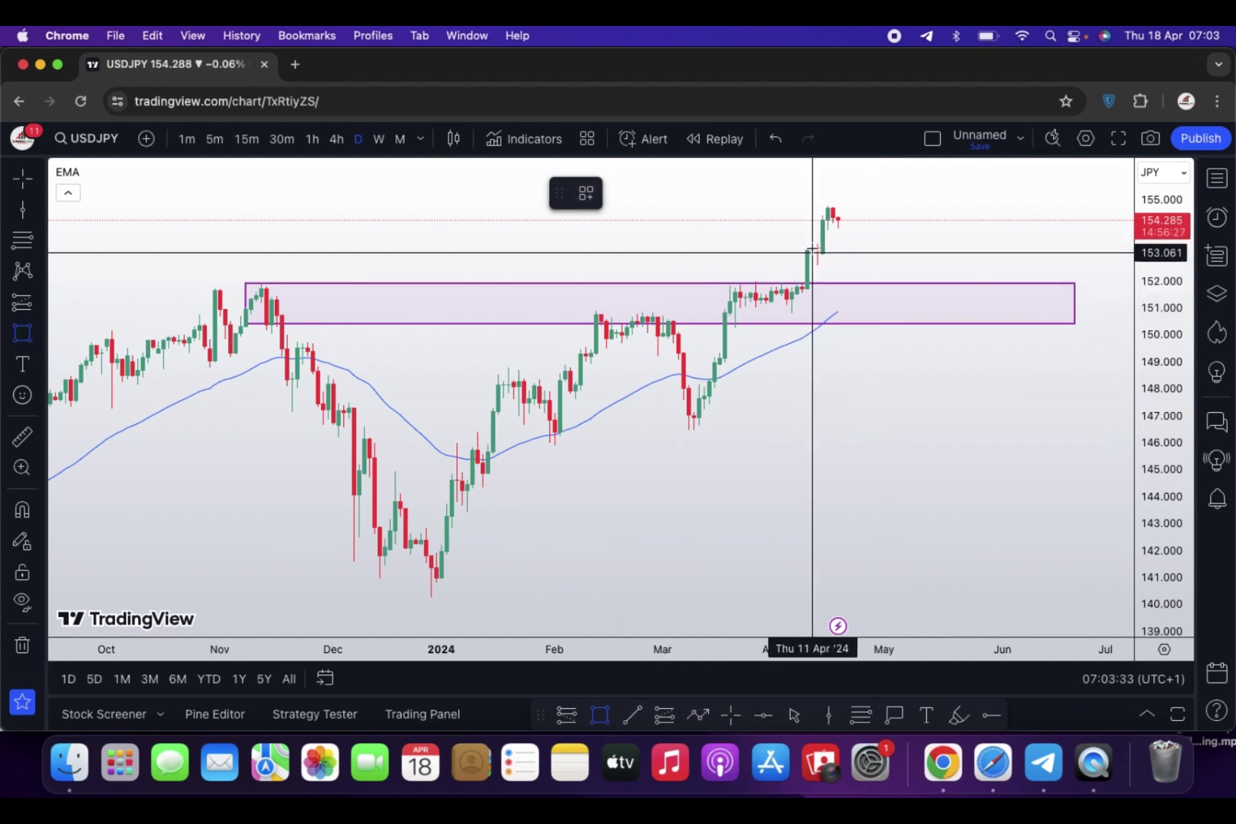
drag(643, 243, 967, 264)
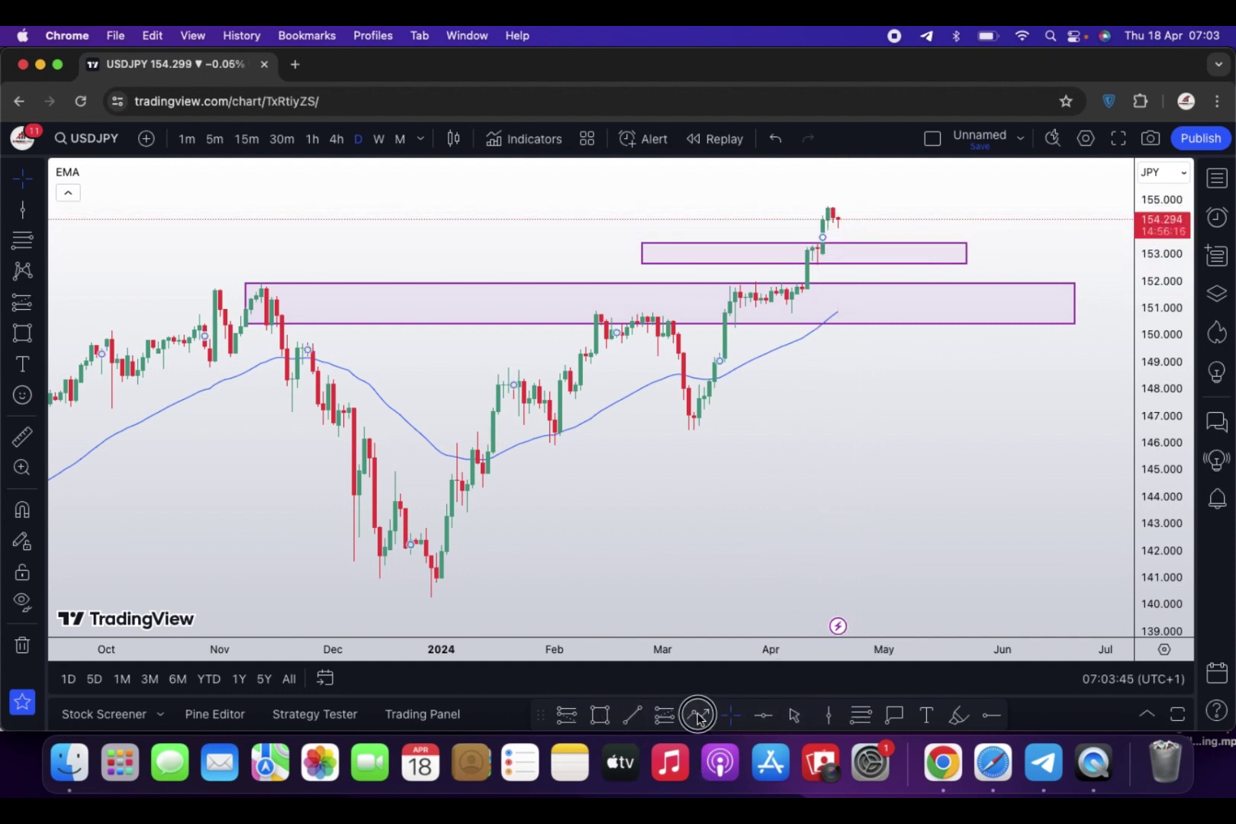
Step: Draw a path from USDJPY's latest candle down into the upper zone at about 152.80 and up to about 155.23
click(697, 715)
click(837, 222)
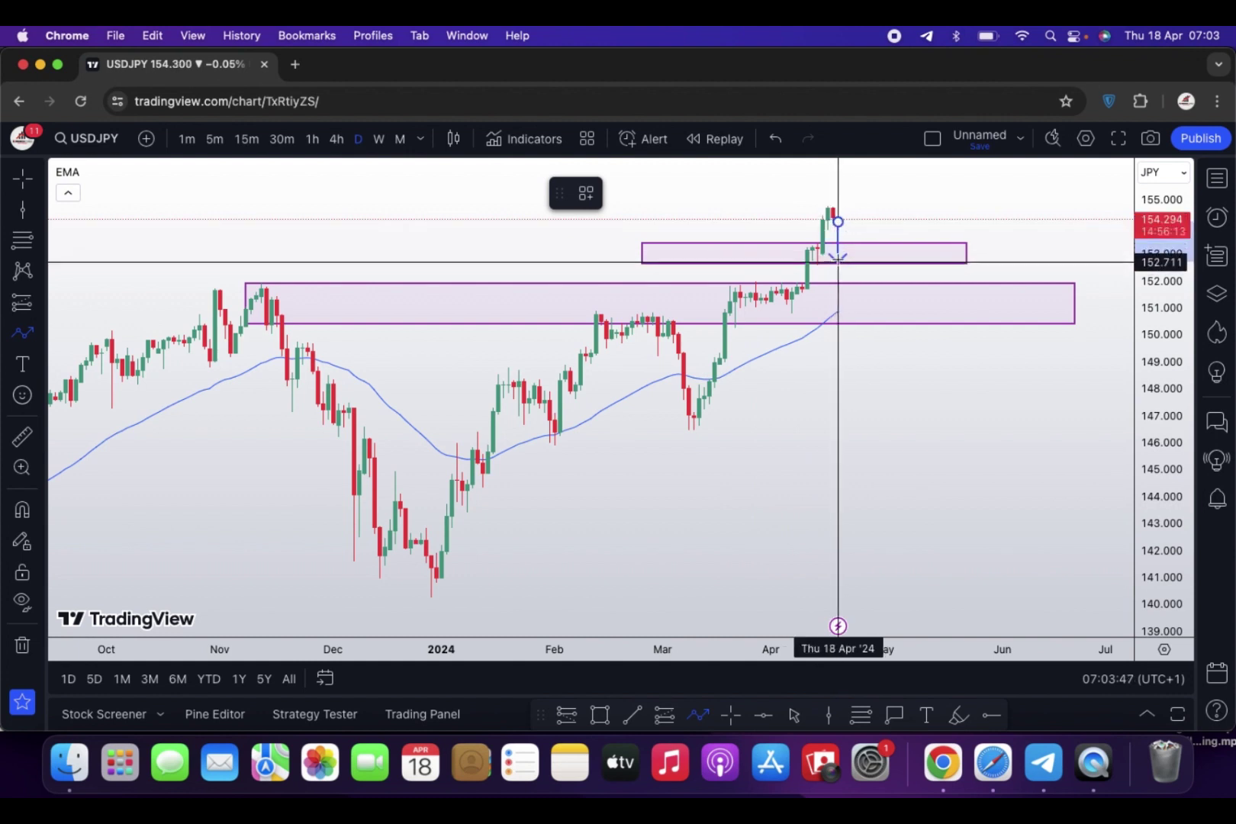
click(838, 258)
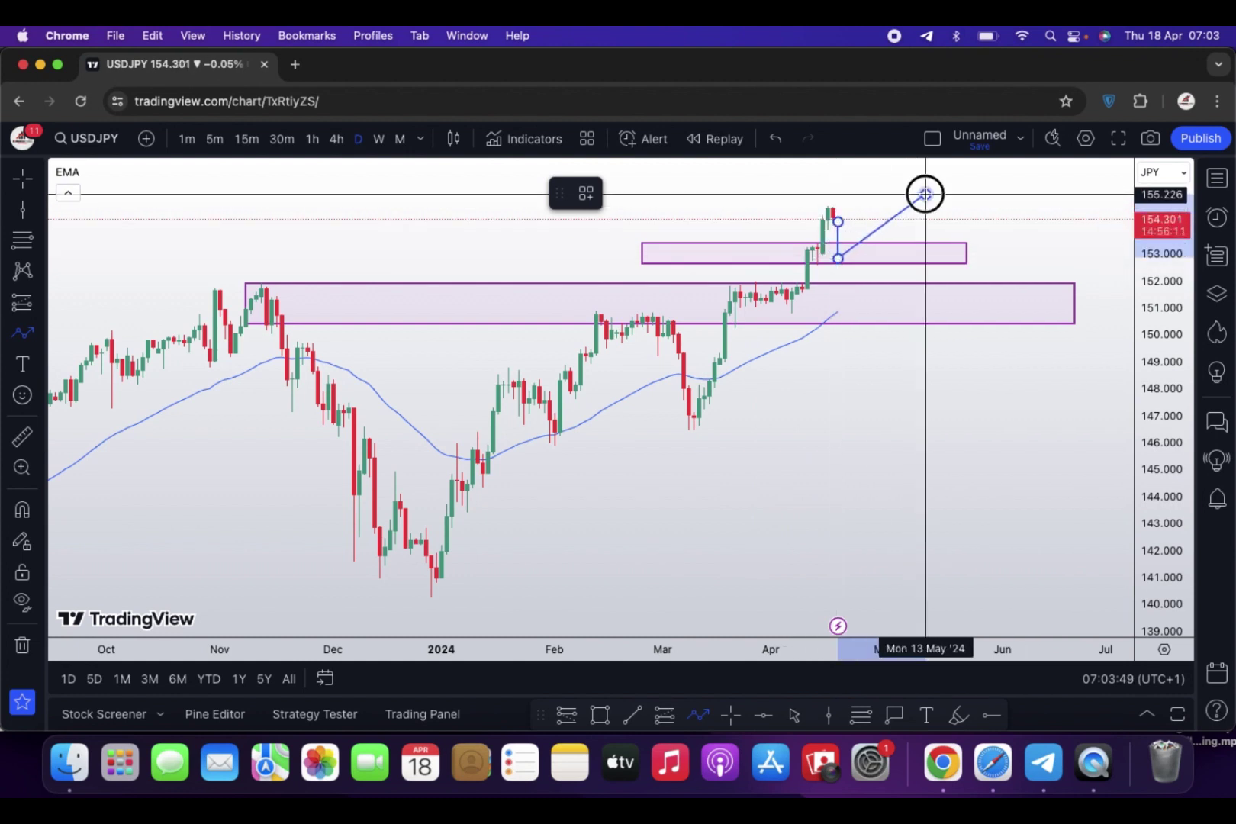
double_click(925, 194)
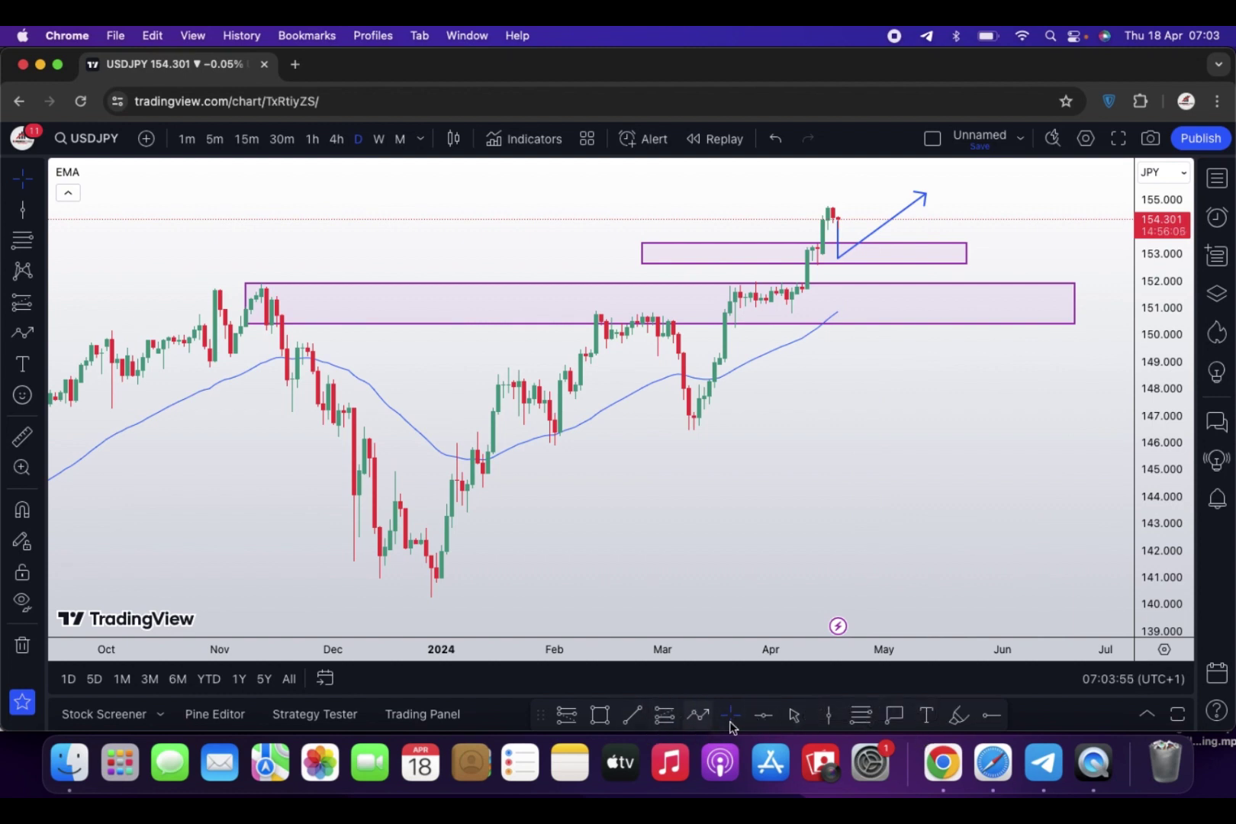
Step: Draw a second path from about 152.90 down into the lower zone at about 150.77 and up to about 154.45
click(696, 715)
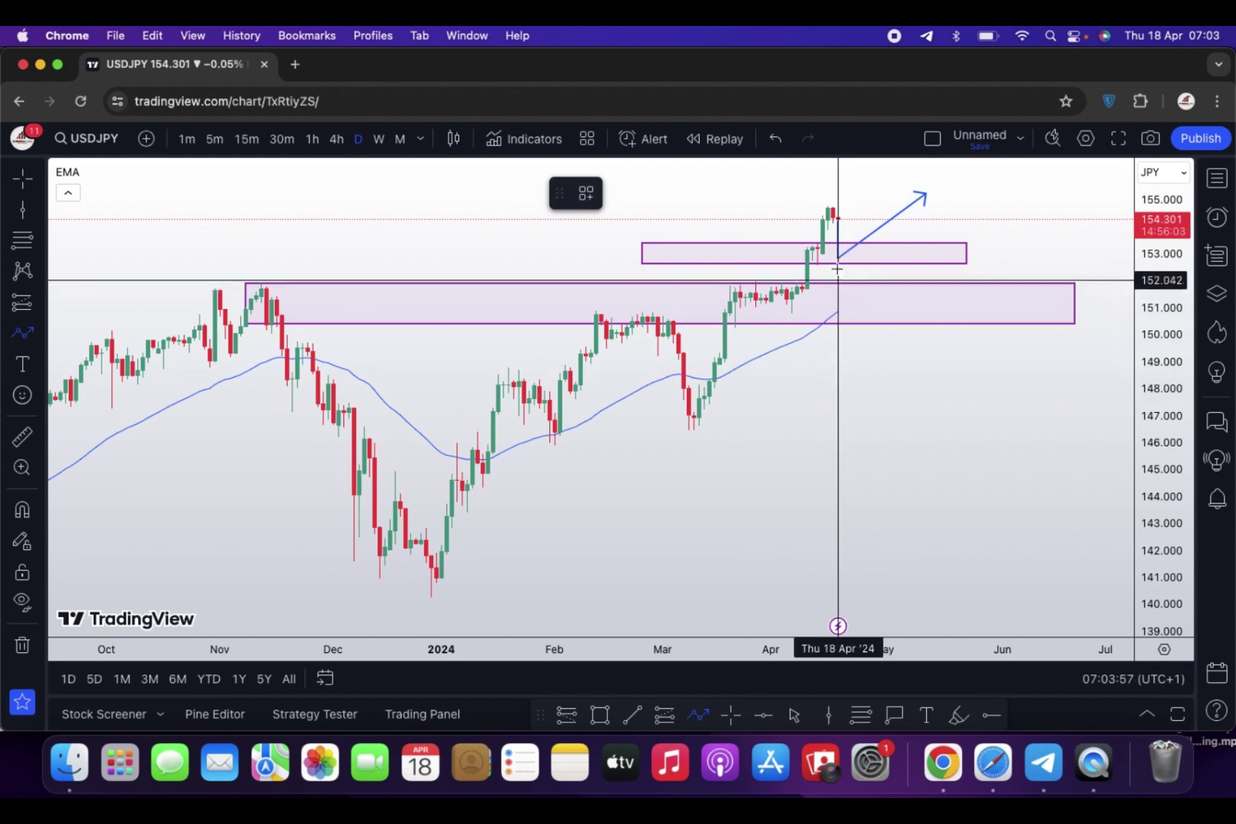
click(837, 256)
click(837, 314)
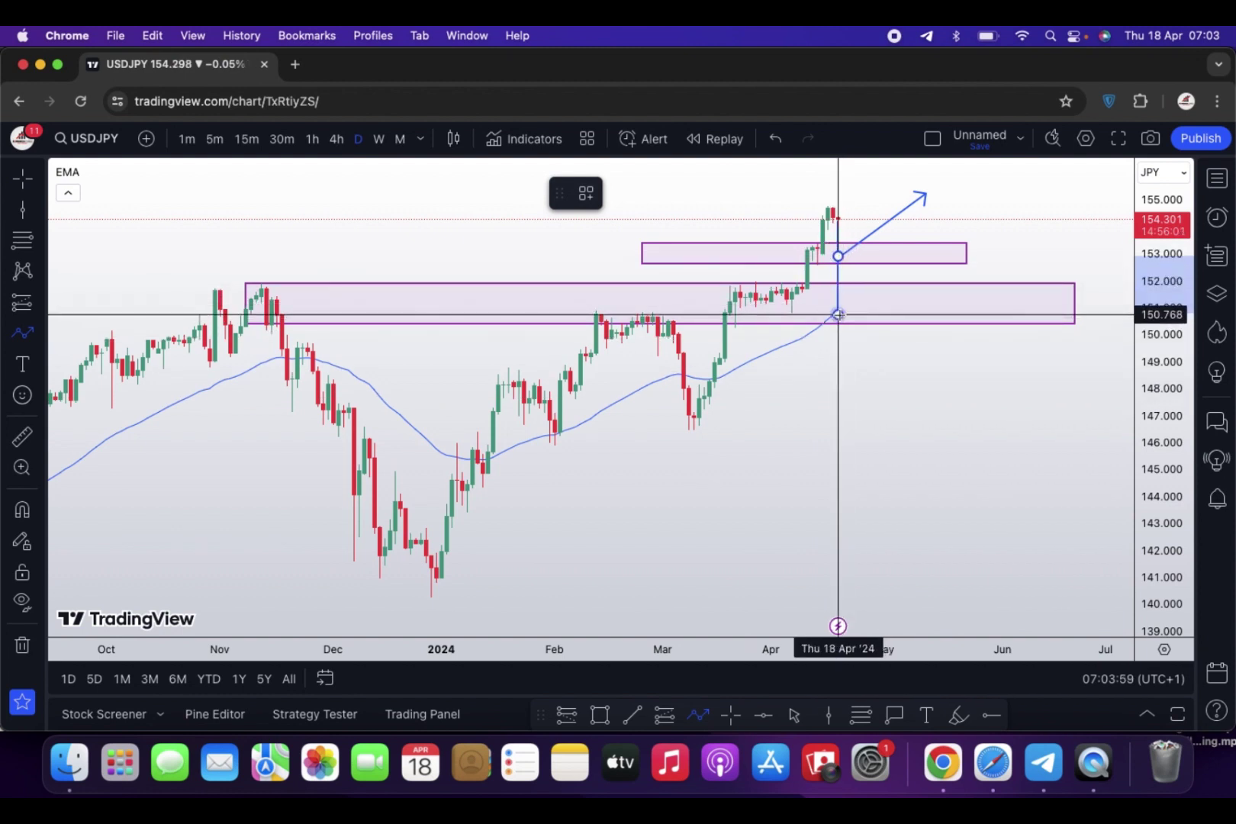
double_click(996, 214)
click(827, 279)
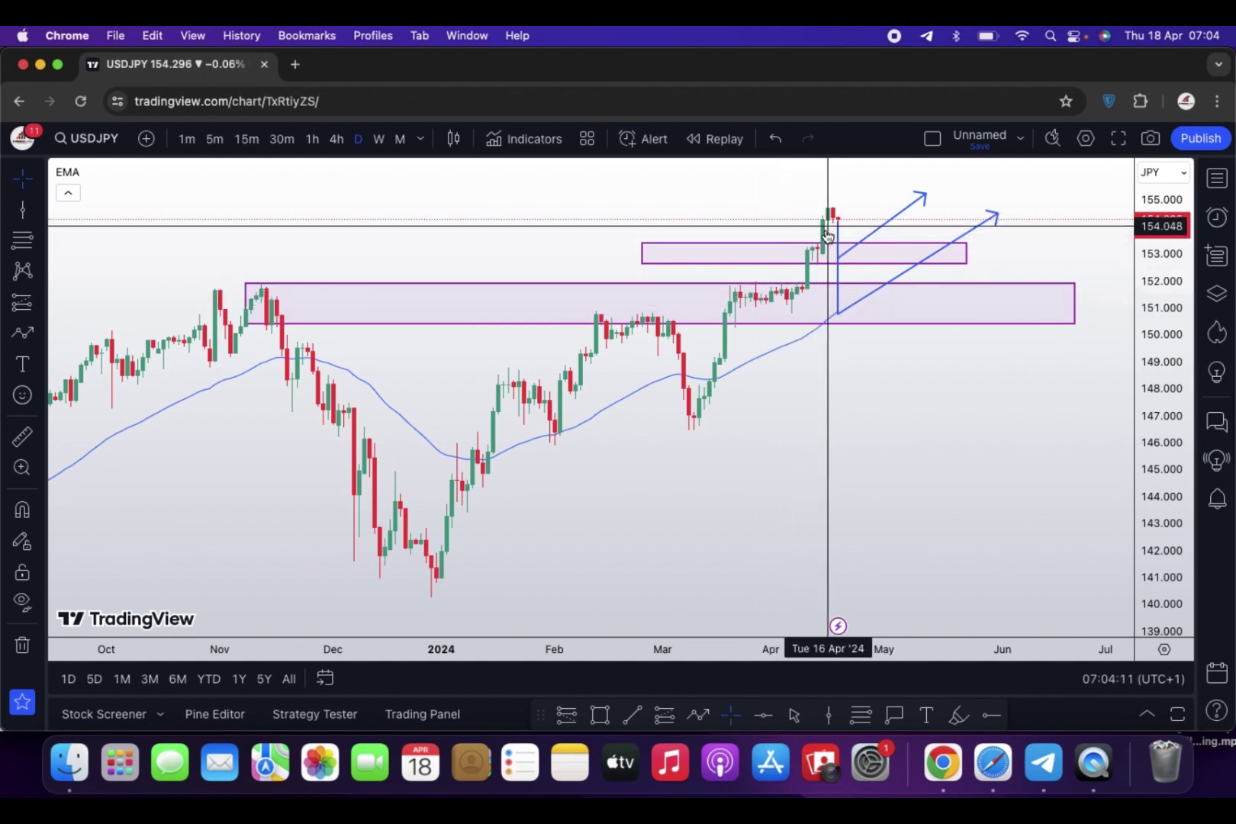
Step: View USDJPY on the 4-hour timeframe and open NZDUSD from the watchlist
click(340, 140)
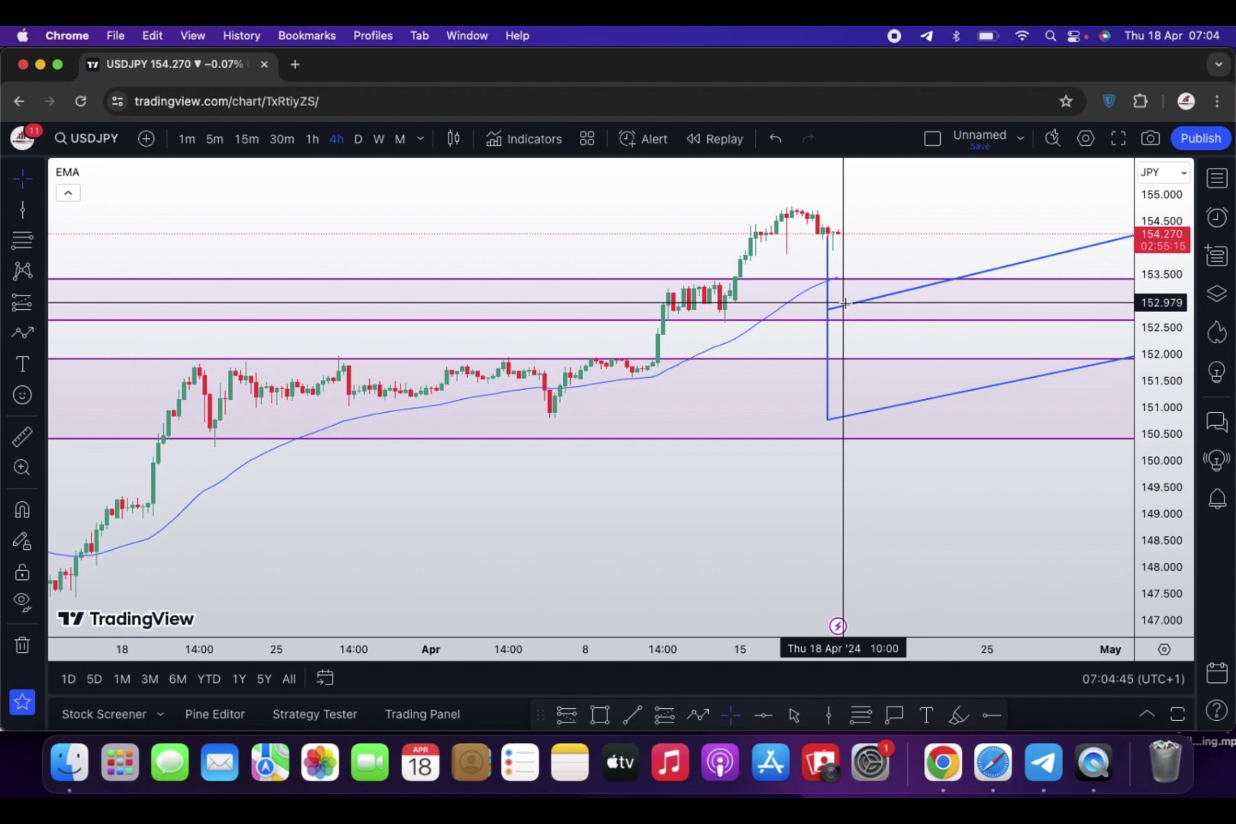
click(1215, 181)
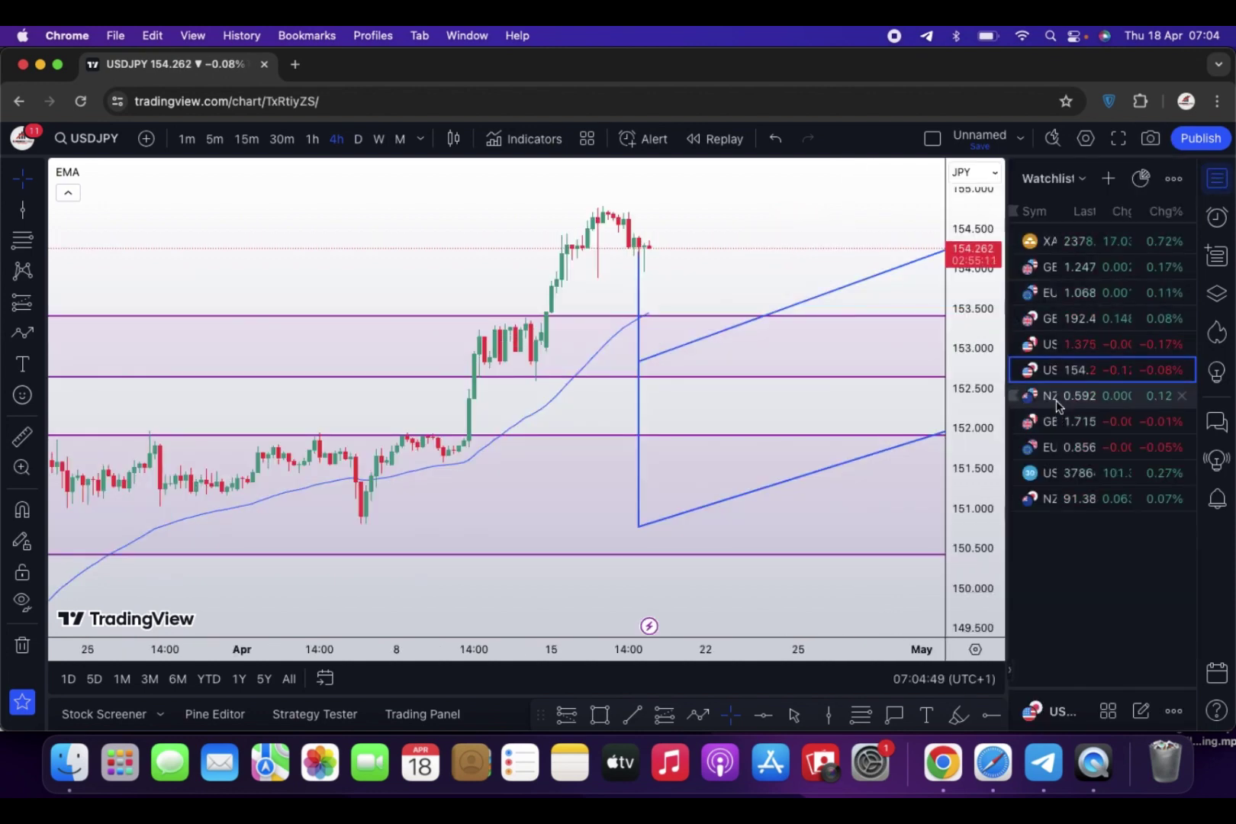
click(1106, 395)
click(1219, 180)
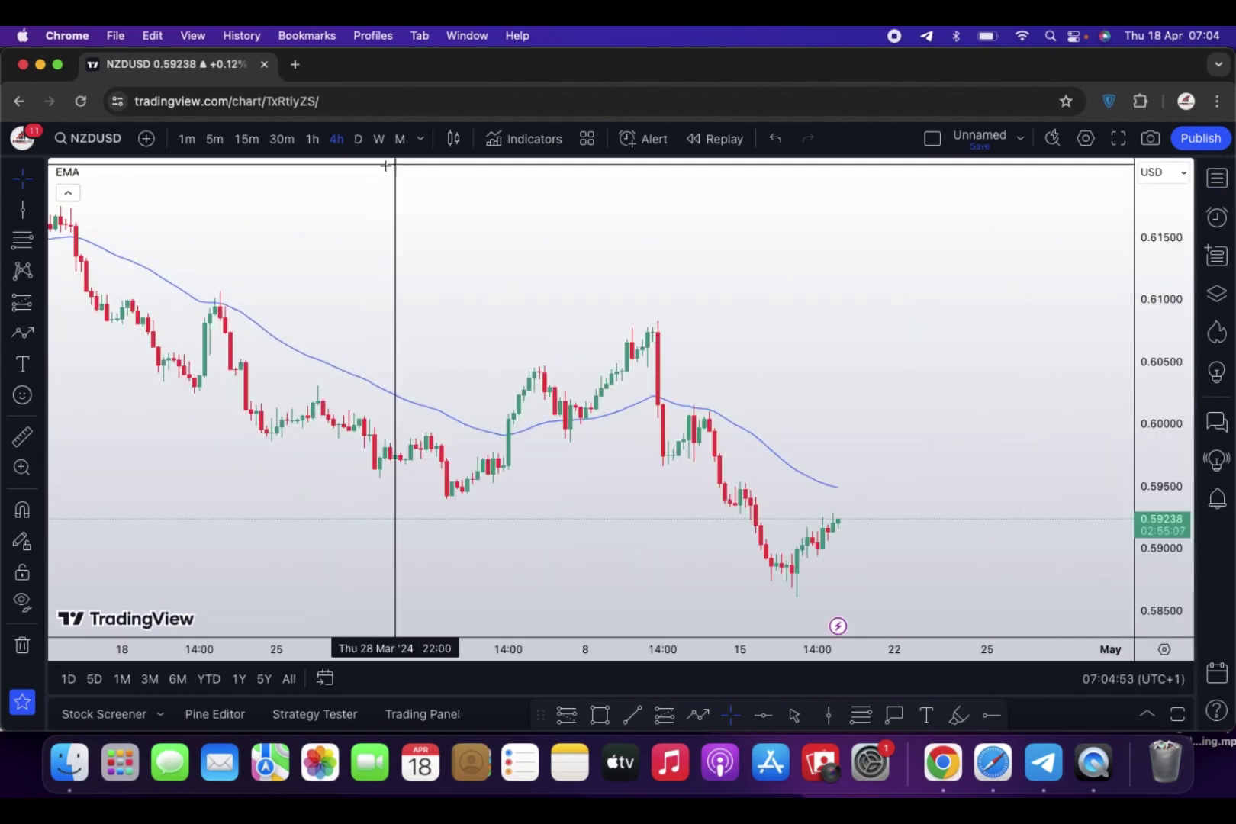
Step: Draw a rectangle zone at about 0.6011 to 0.5935 on NZDUSD's daily chart and extend its start back to the second half of March
click(358, 138)
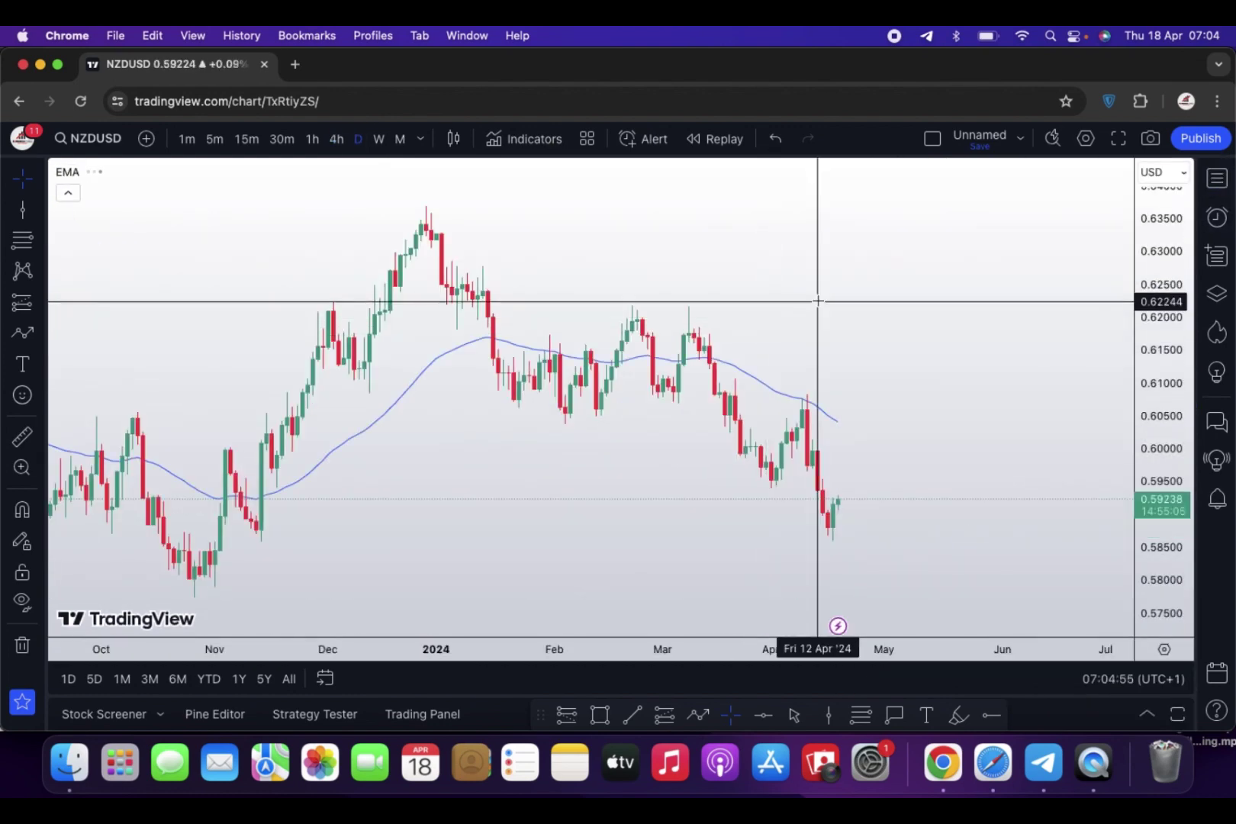
drag(1152, 253, 1034, 366)
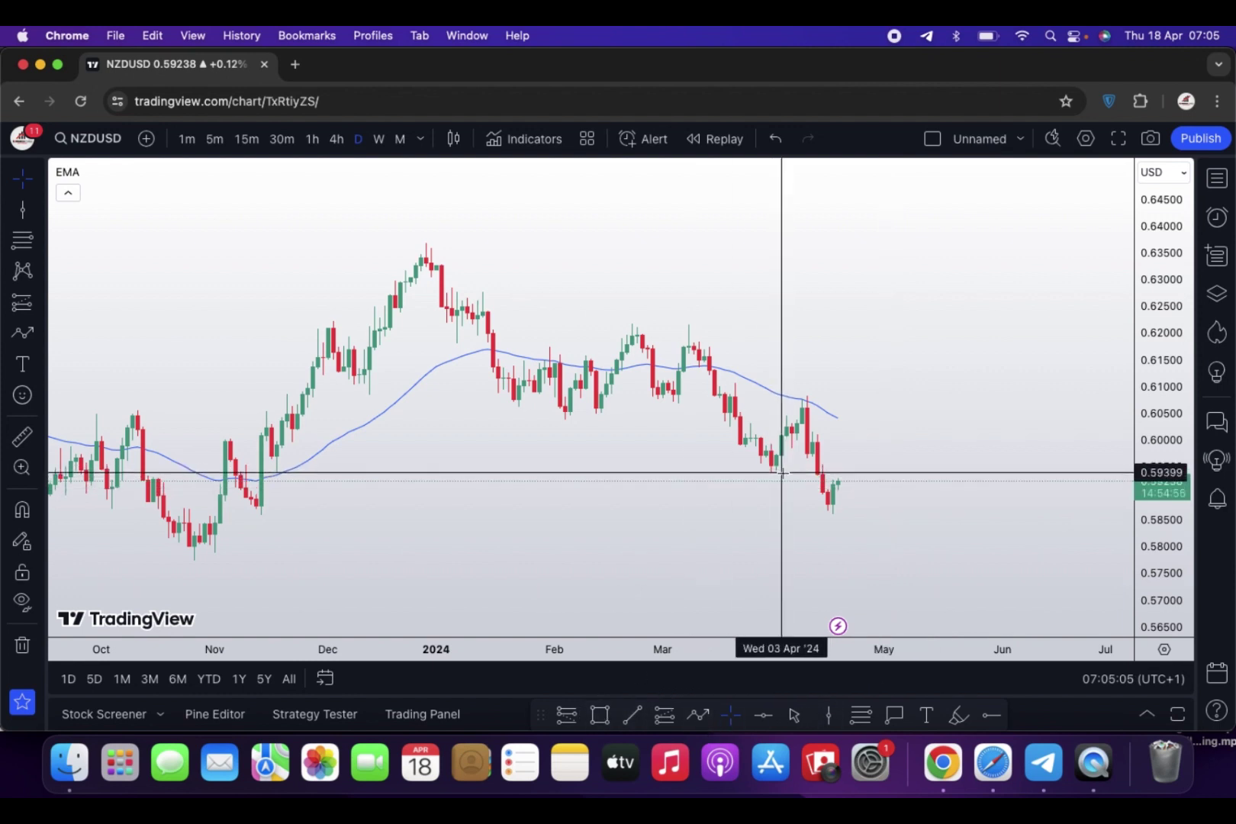
drag(783, 473, 698, 476)
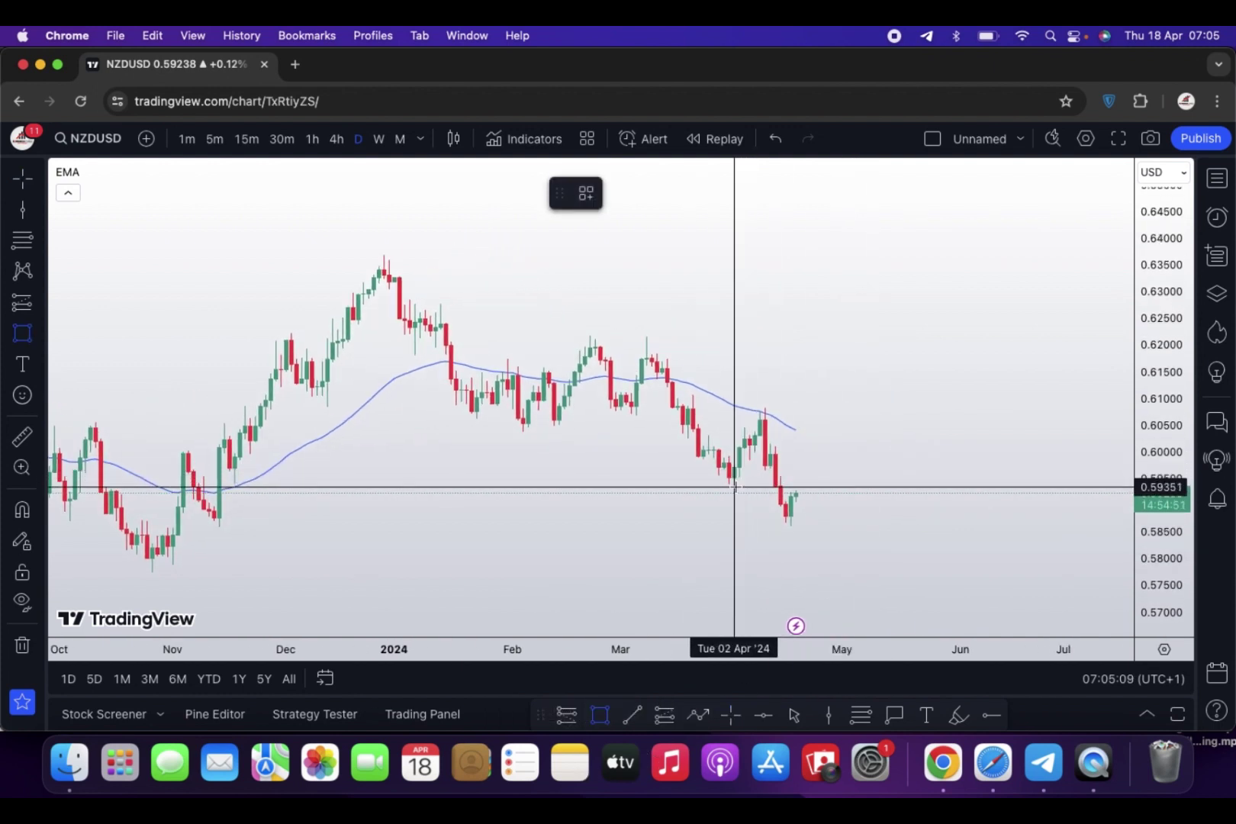
drag(734, 486, 883, 447)
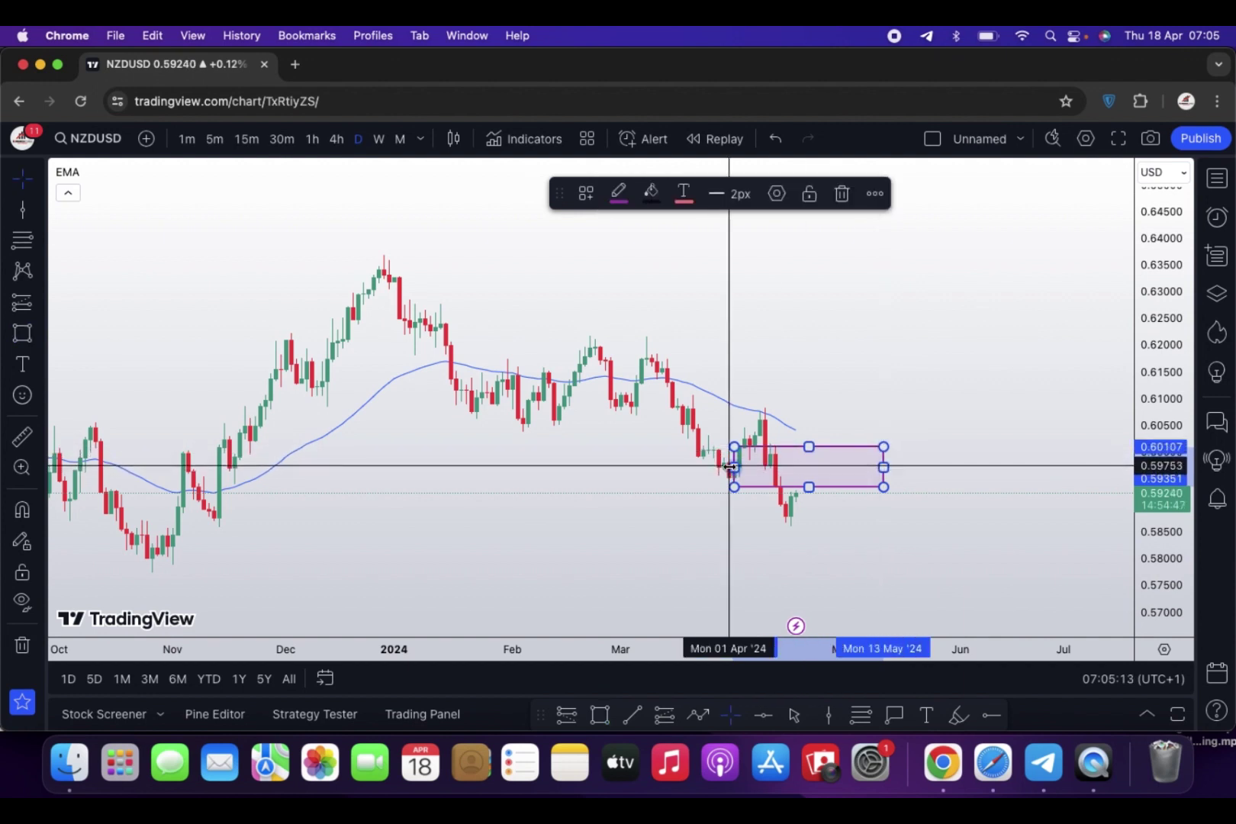
drag(734, 467, 689, 464)
click(896, 433)
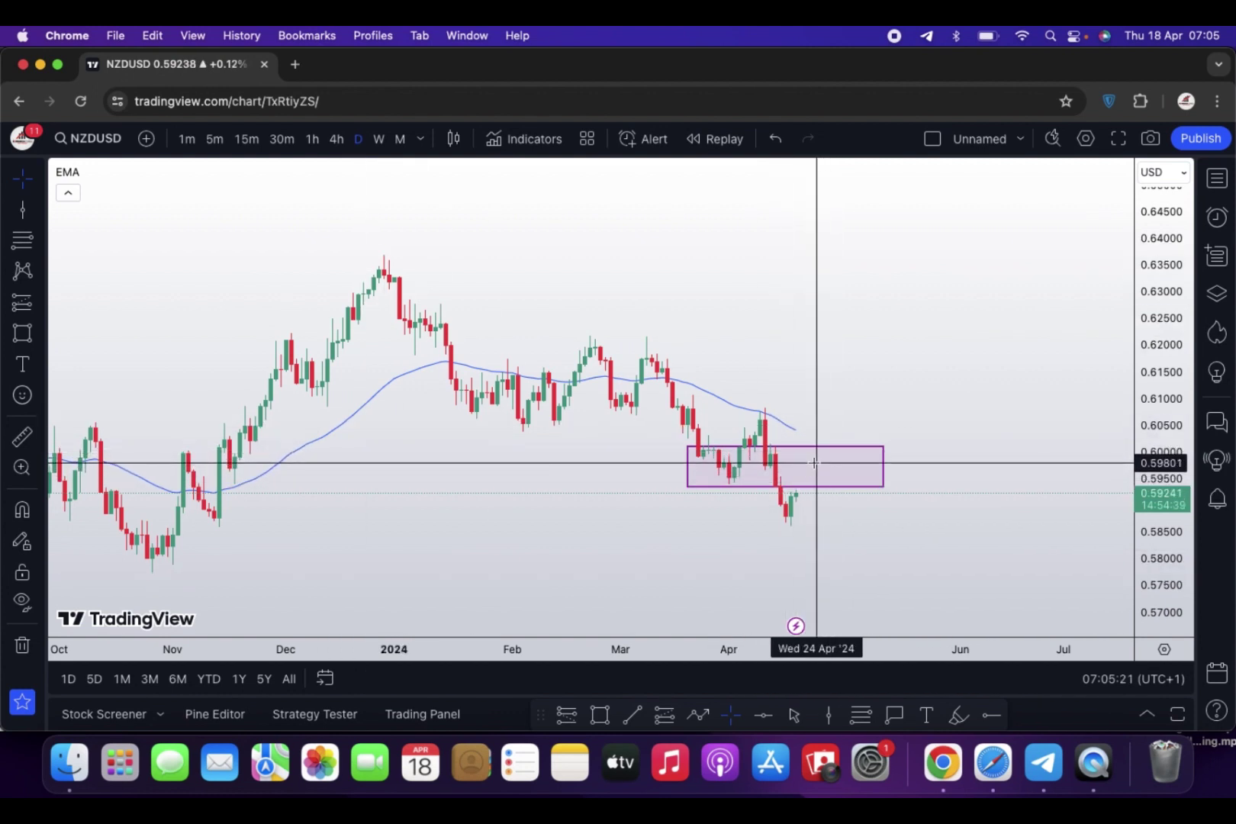
Step: On NZDUSD's 4-hour chart, draw a small rectangle zone at about 0.5916 to 0.5896 around the latest candles
click(336, 138)
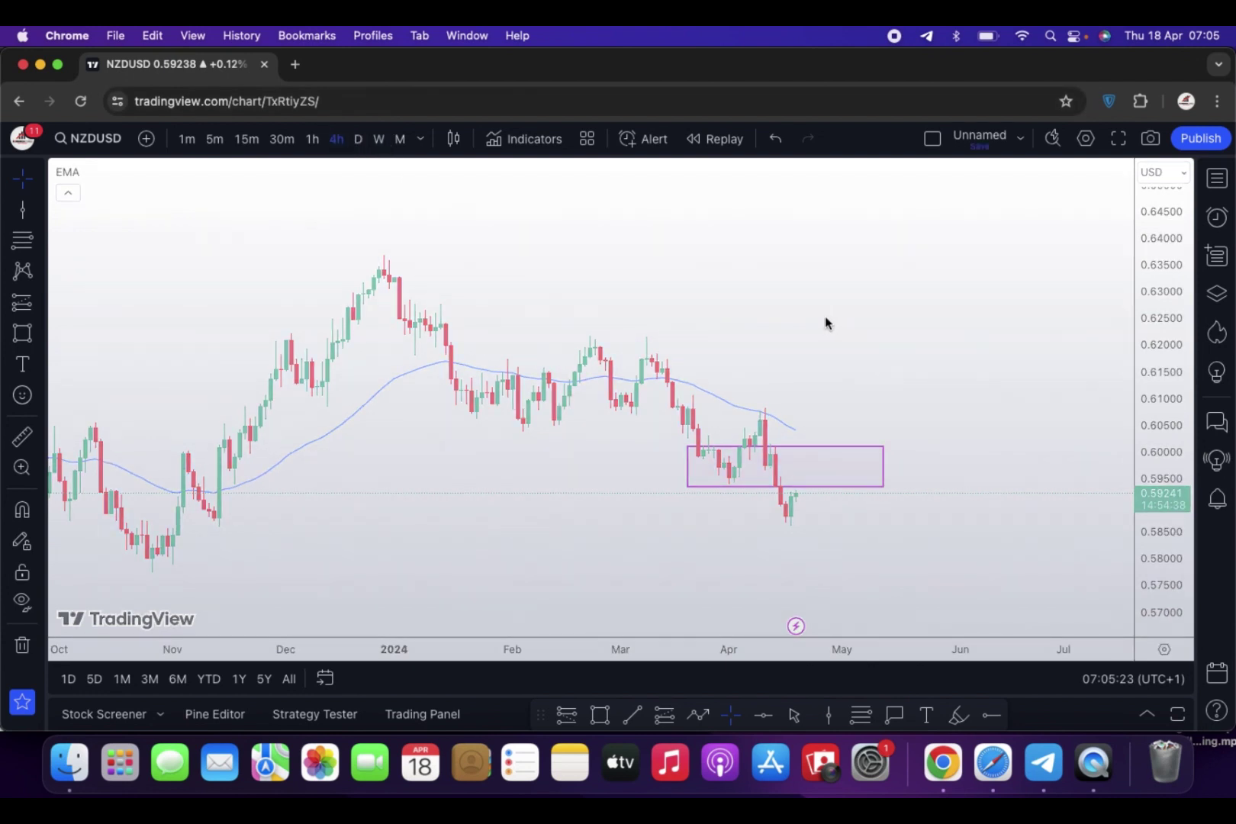
drag(1175, 563, 833, 221)
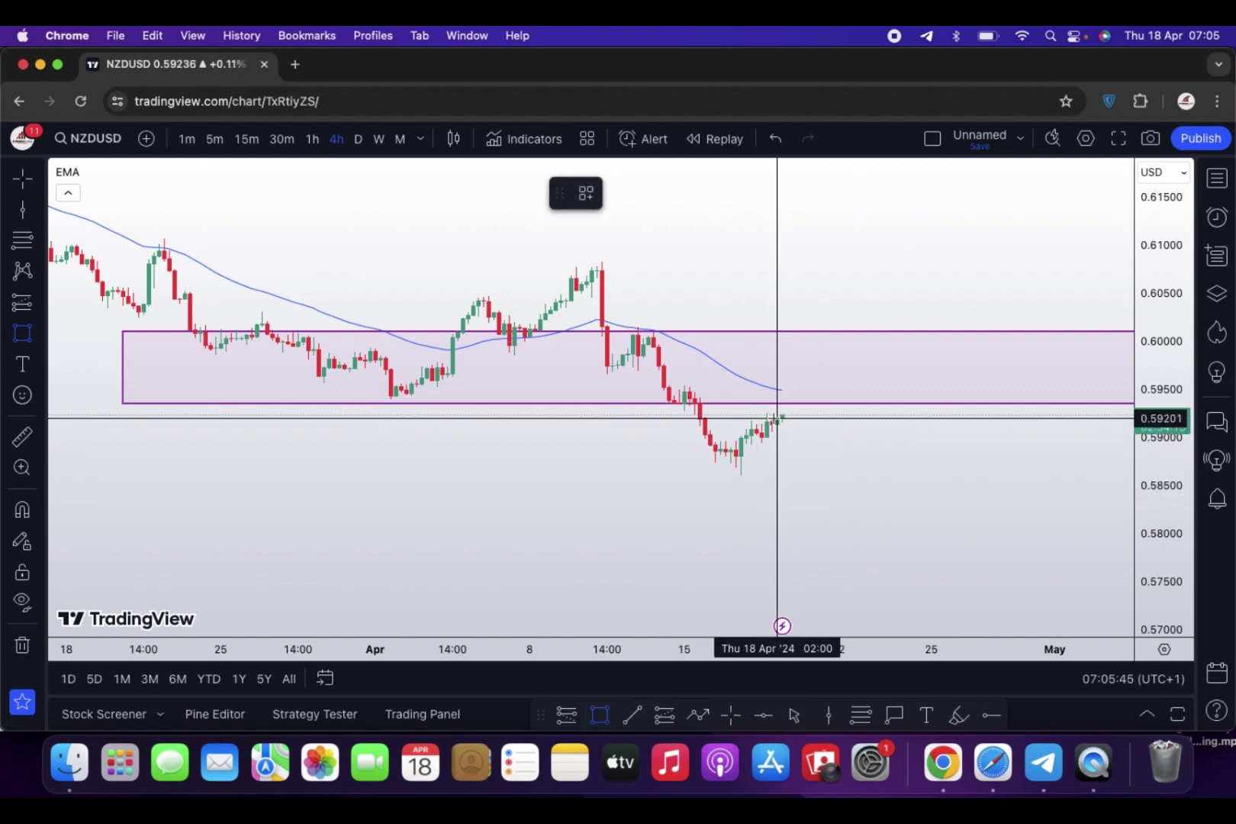
drag(751, 421, 843, 441)
click(872, 449)
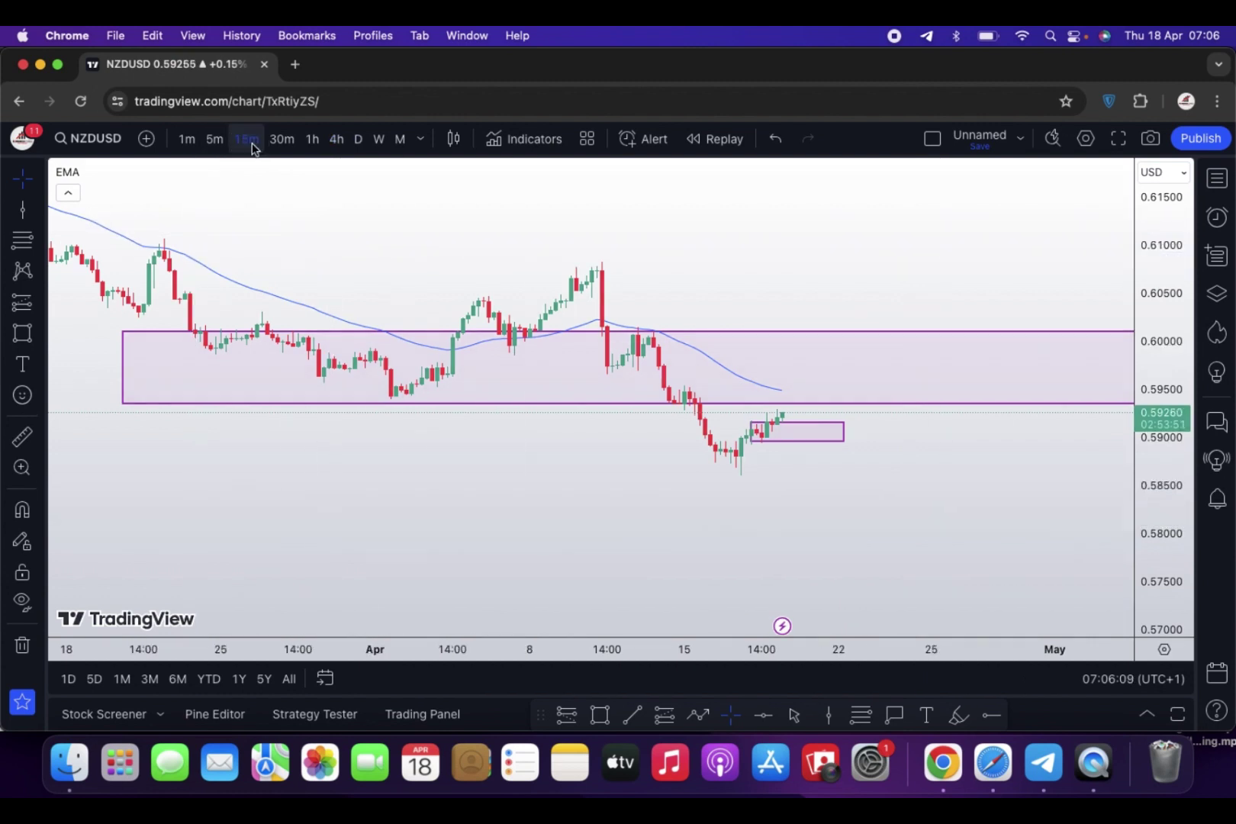
Step: Examine NZDUSD's 15-minute price action between the small zone and the larger zone above, using a reset chart view
right_click(776, 267)
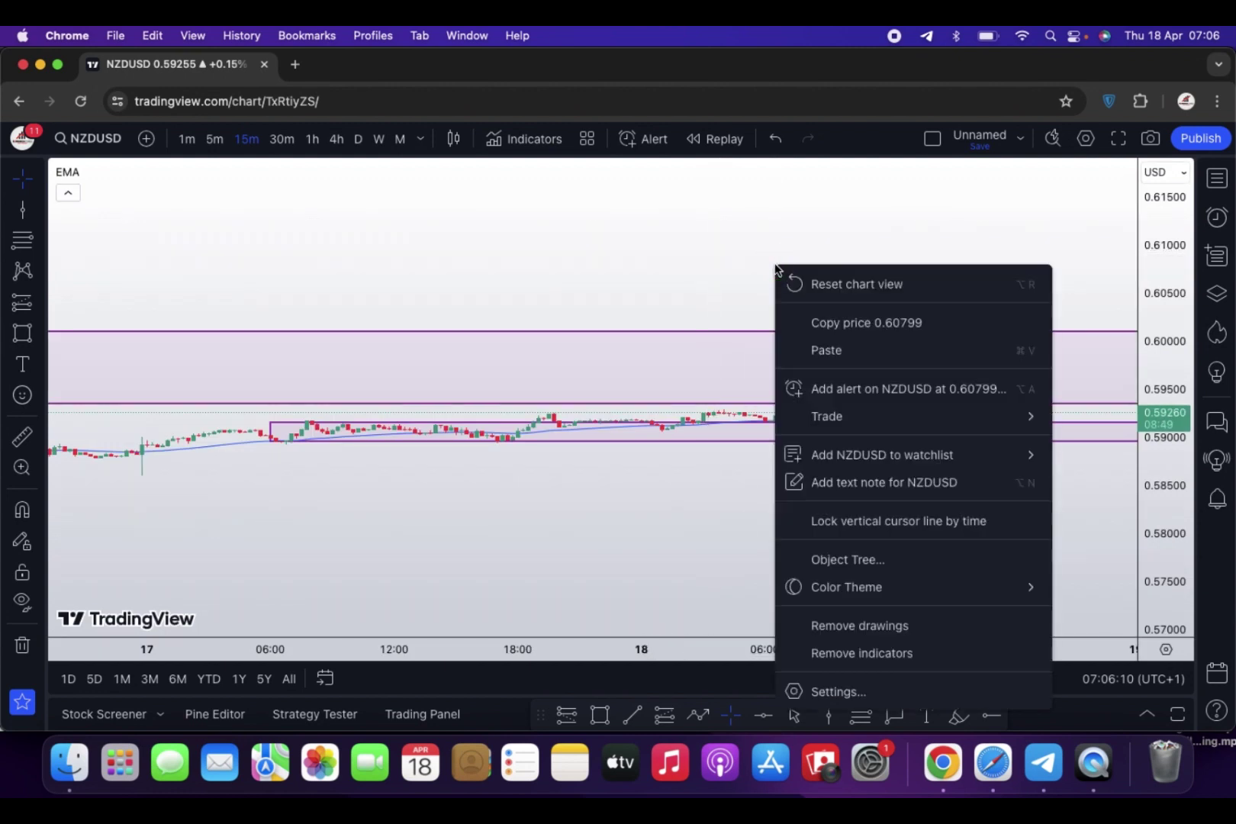
click(810, 284)
drag(822, 488, 651, 491)
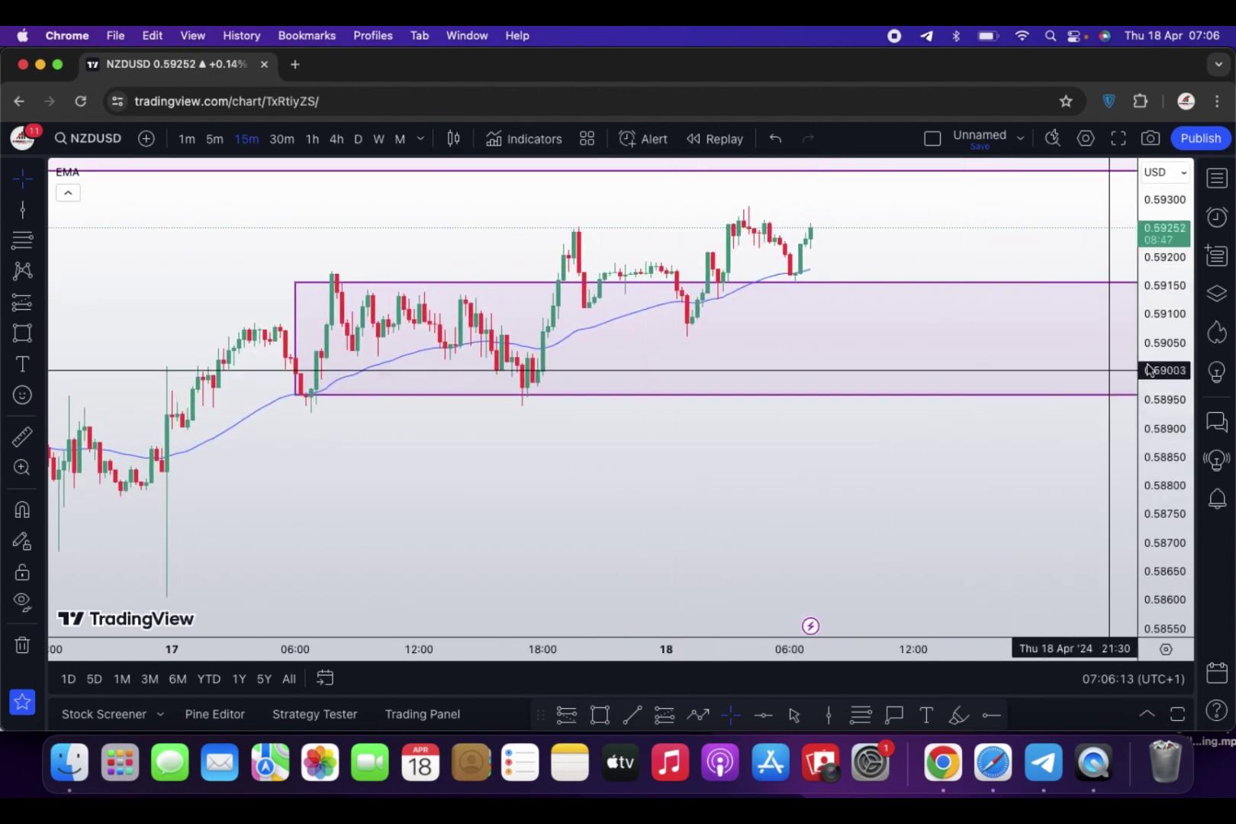
drag(1171, 366, 886, 526)
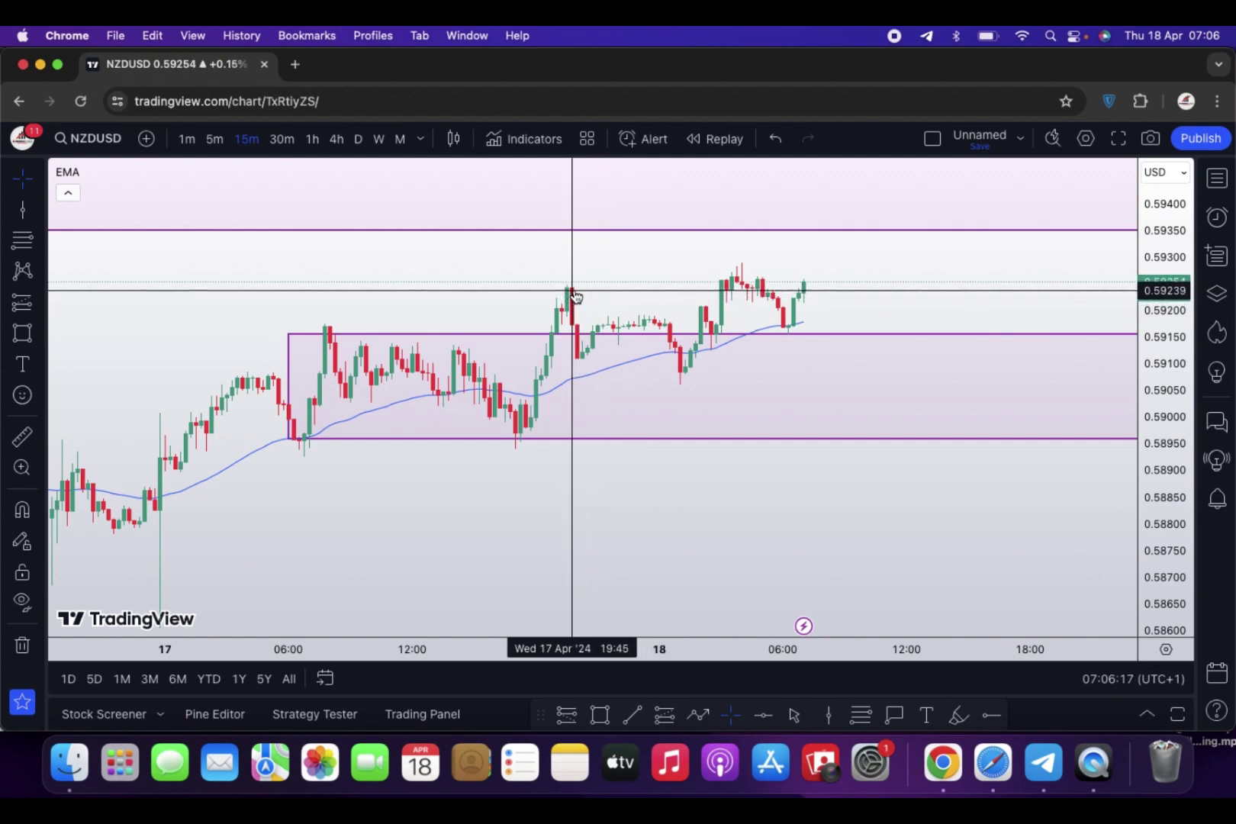
click(788, 334)
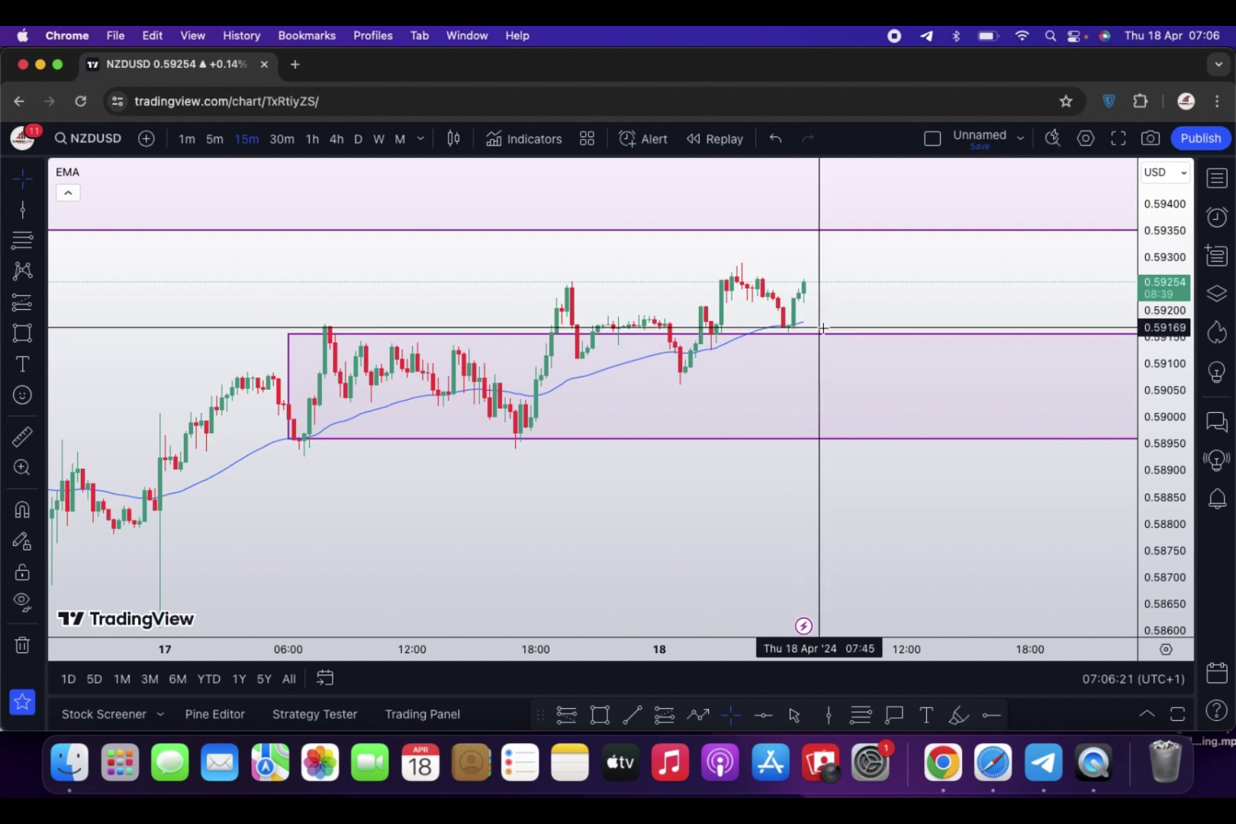
click(808, 334)
click(860, 250)
click(878, 289)
drag(877, 289, 838, 298)
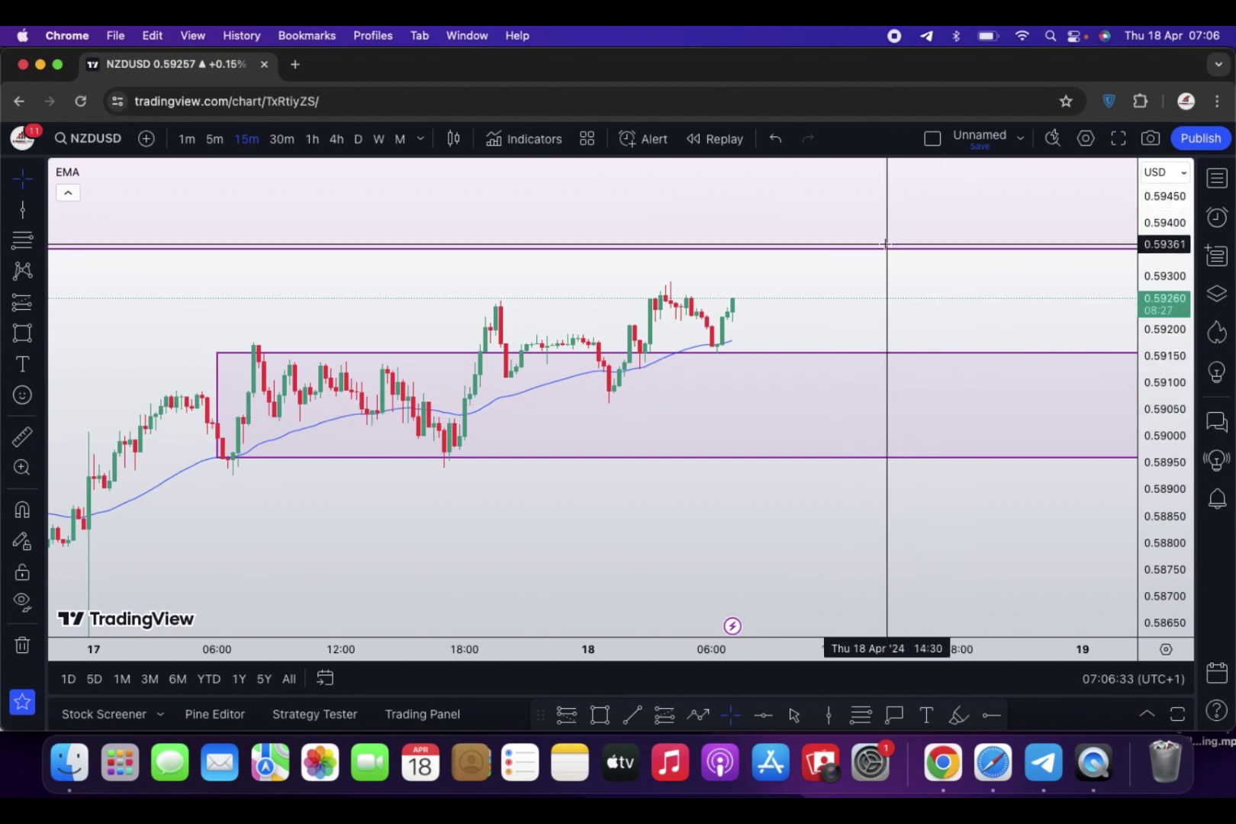
drag(909, 414, 846, 501)
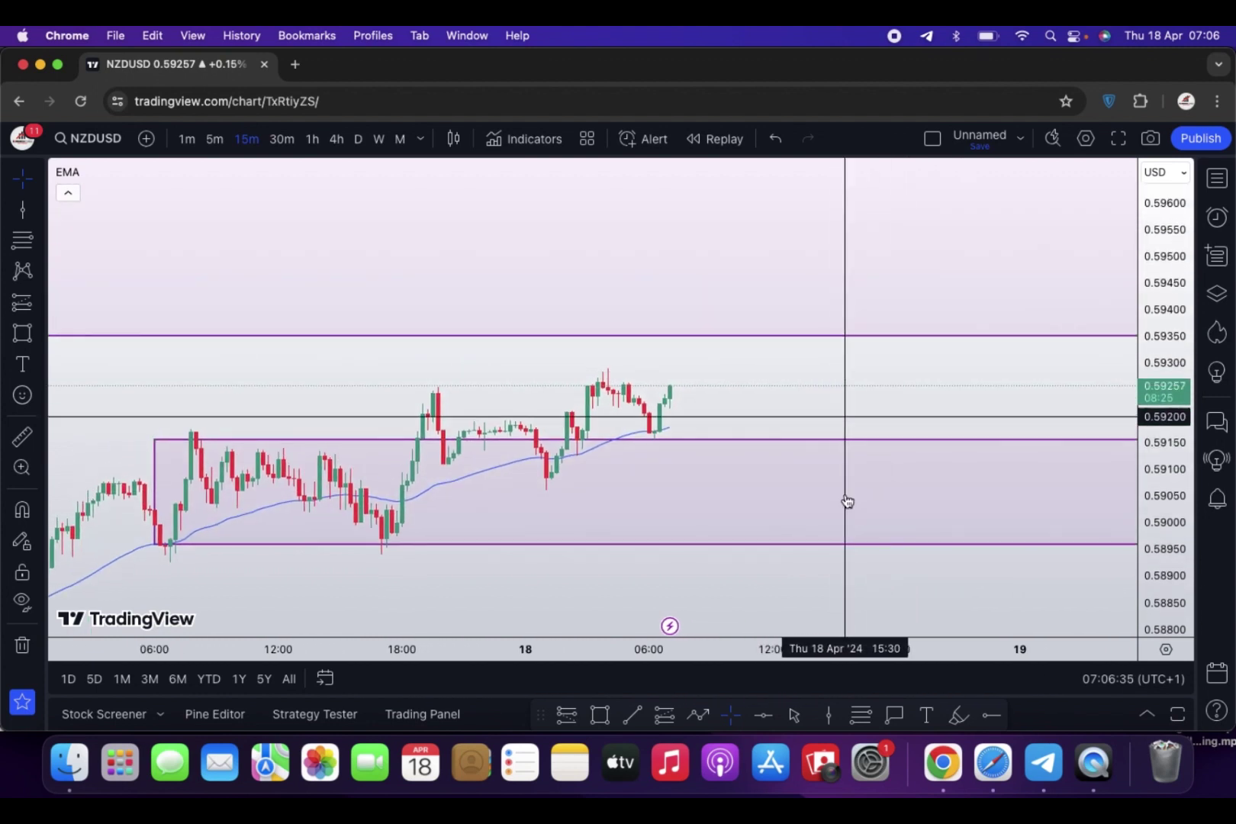
Step: Draw a path from about 0.5928 at NZDUSD's latest candle down into the small zone at about 0.5903 and up to about 0.5953
click(696, 716)
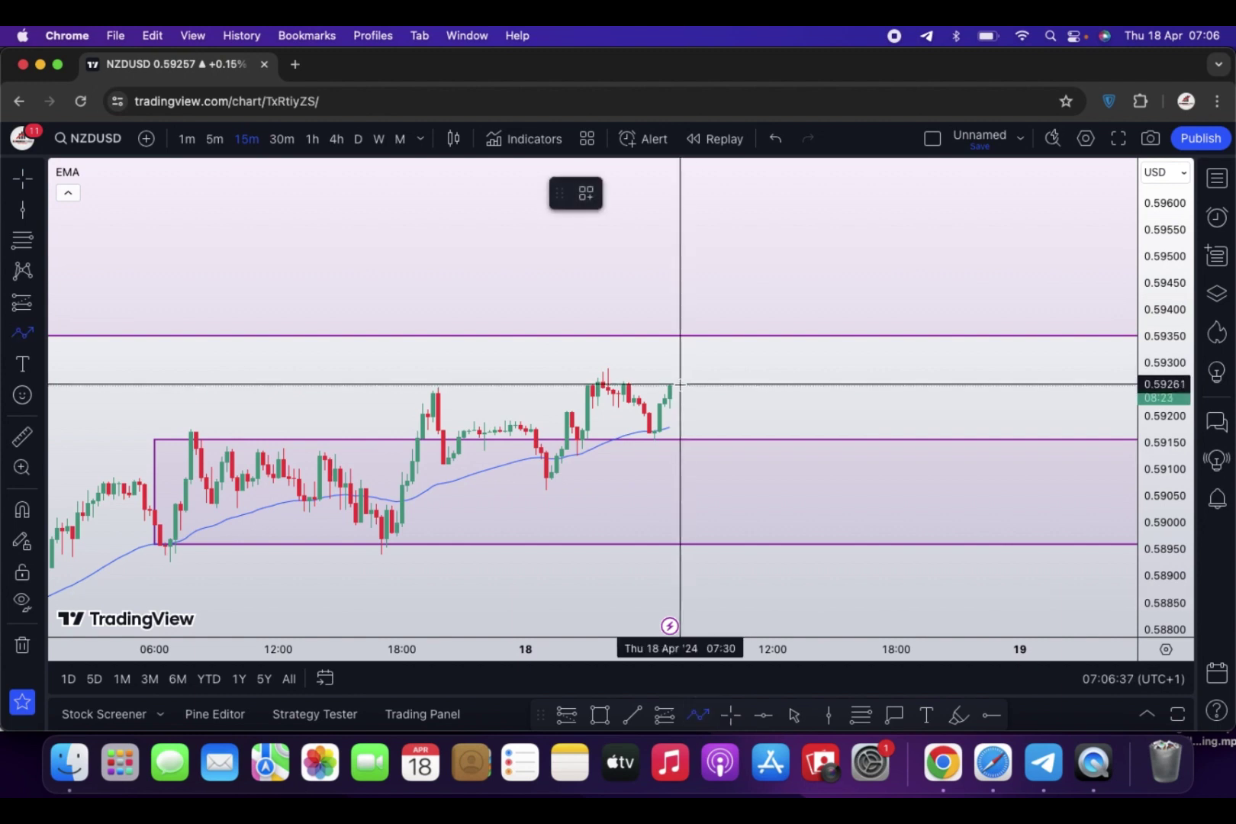
click(674, 375)
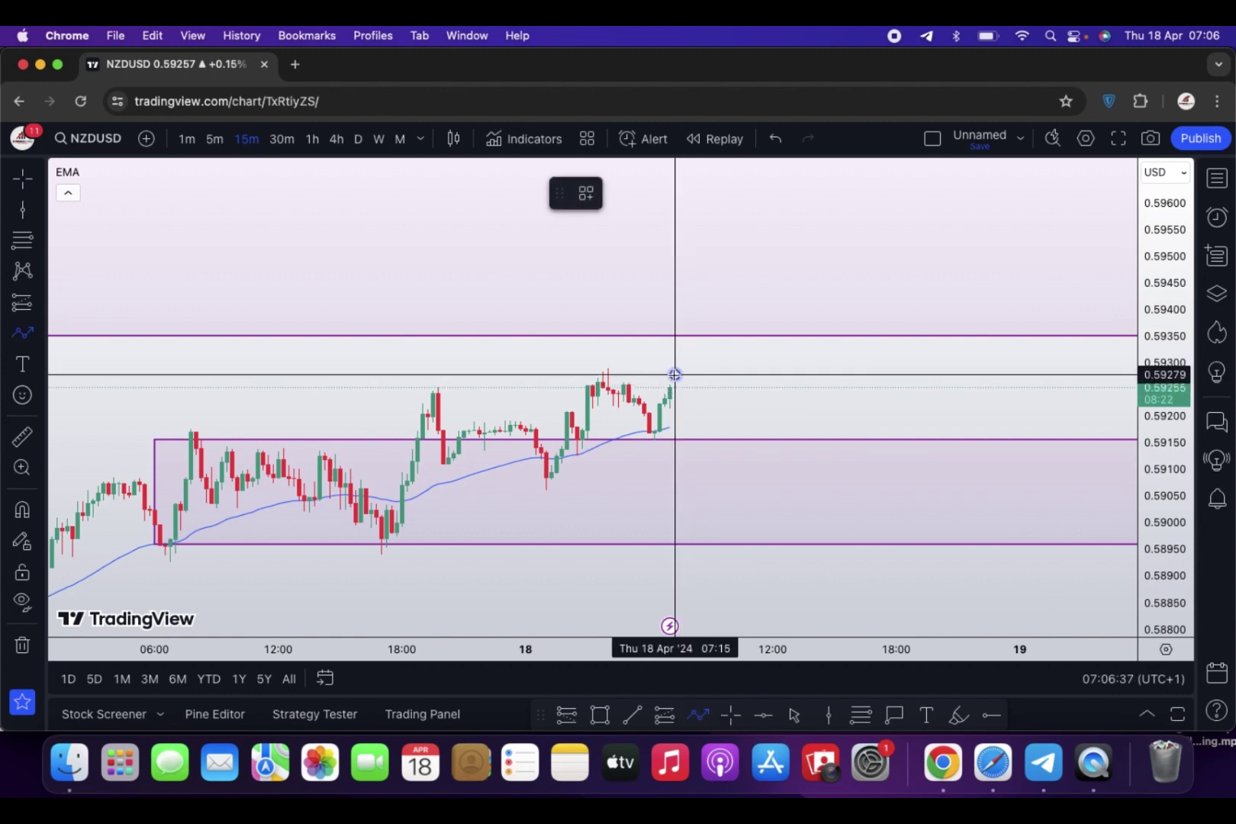
click(726, 506)
double_click(858, 238)
click(872, 353)
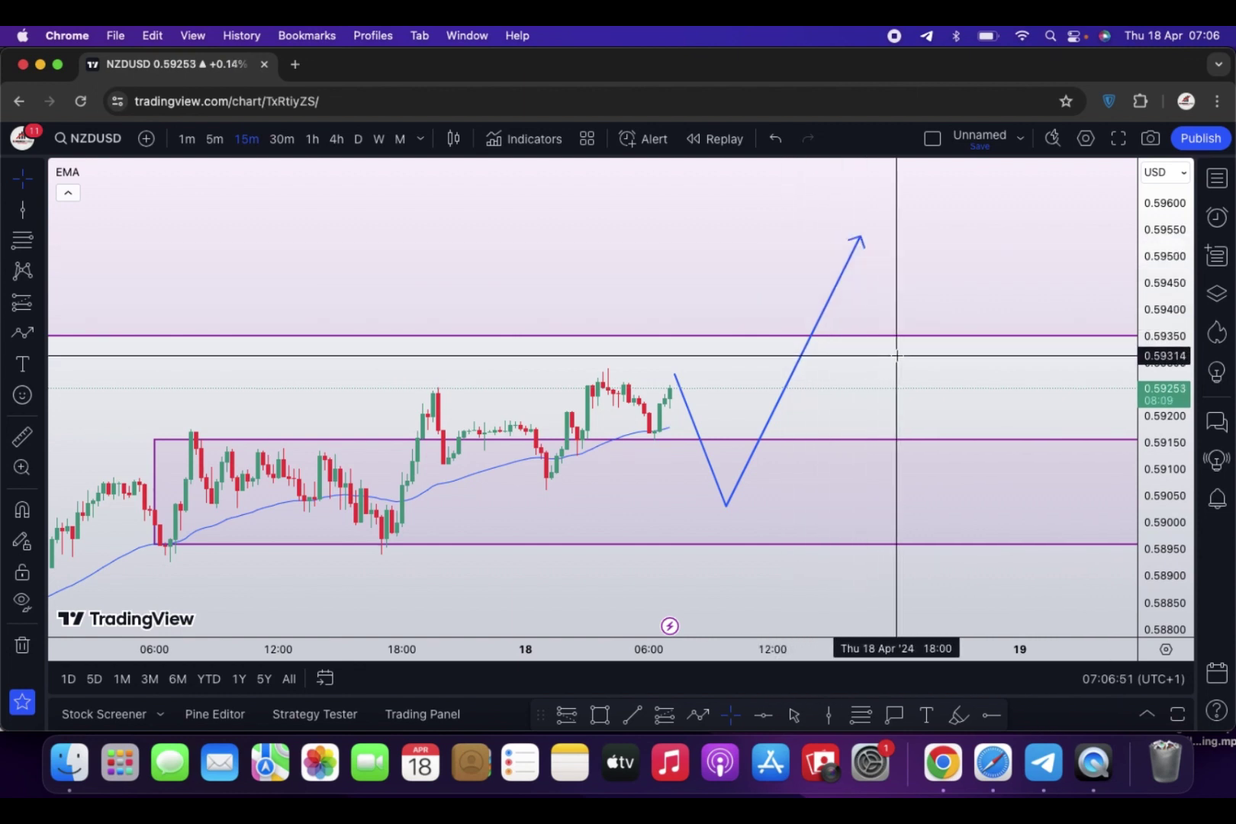
click(937, 445)
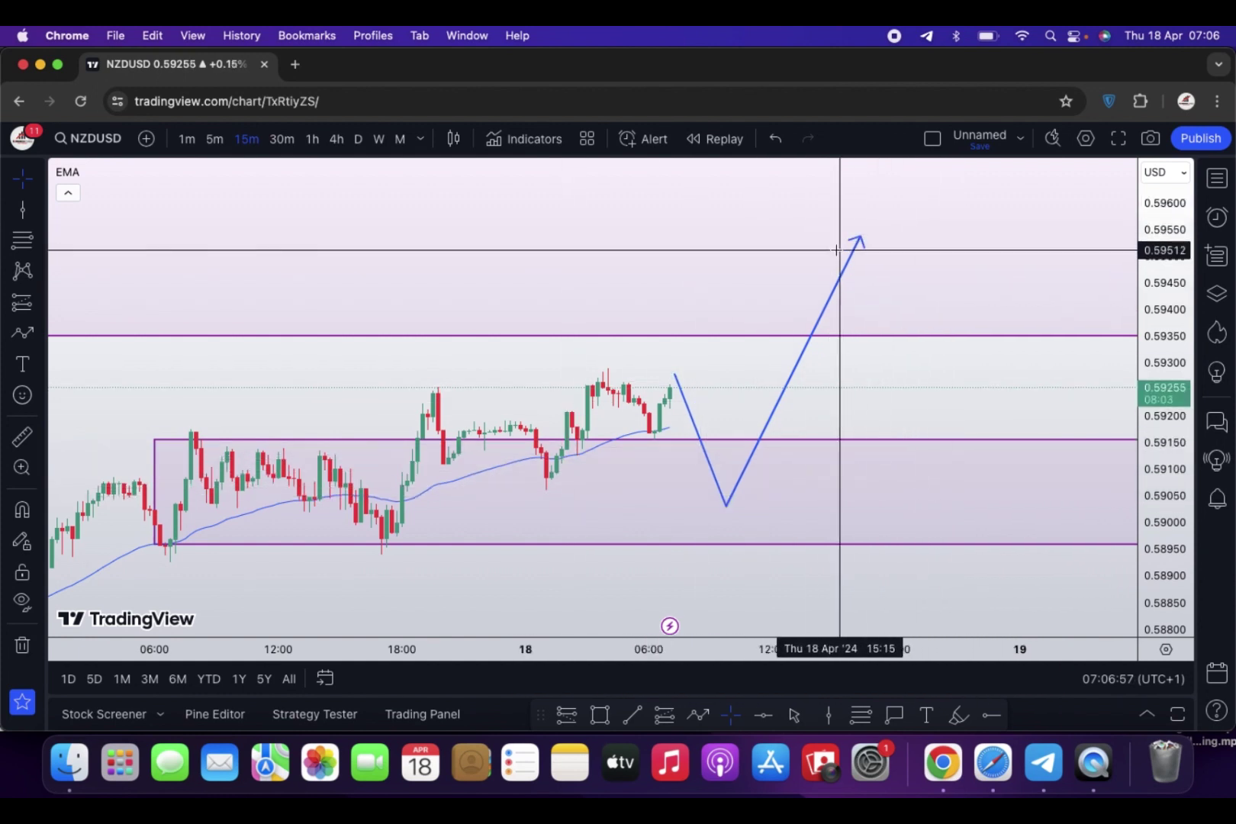
Step: Open GBPCAD from the watchlist and show it on the daily timeframe with the chart view reset
click(1217, 181)
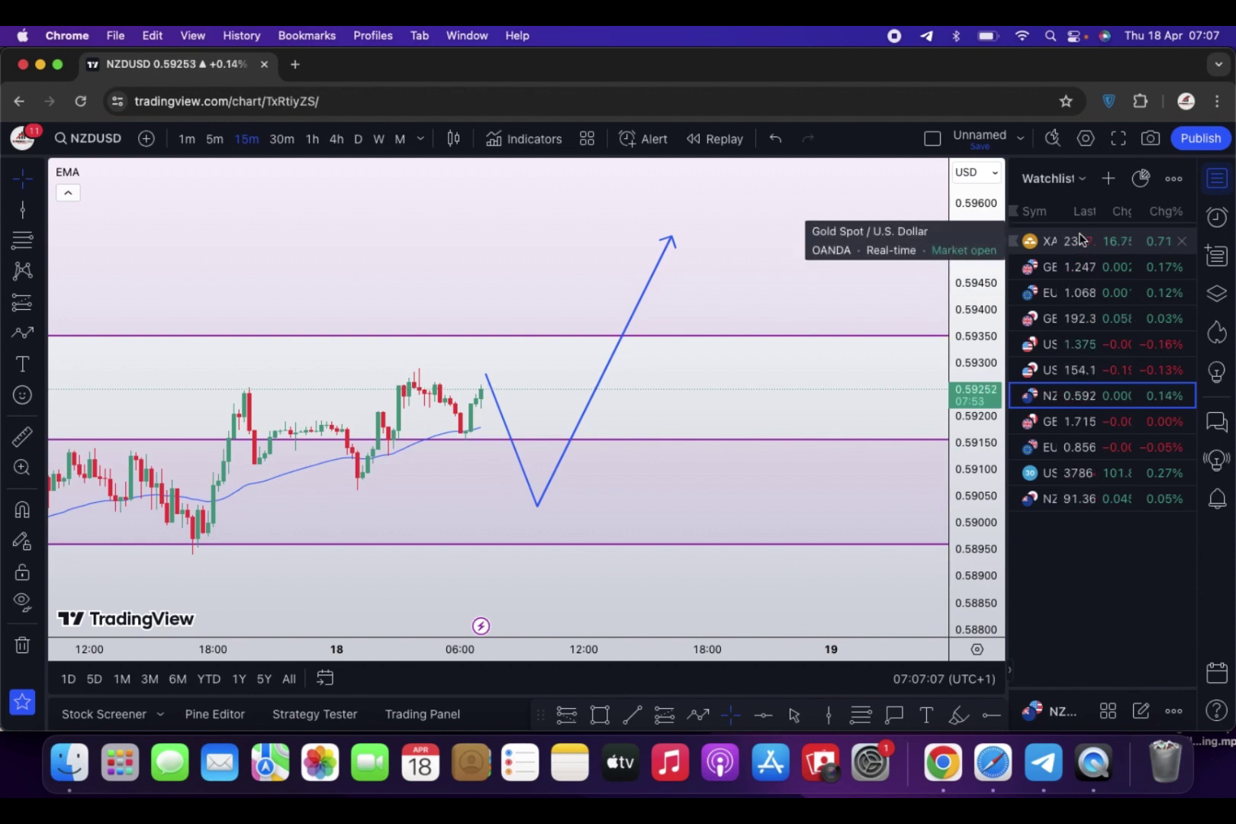
click(1083, 421)
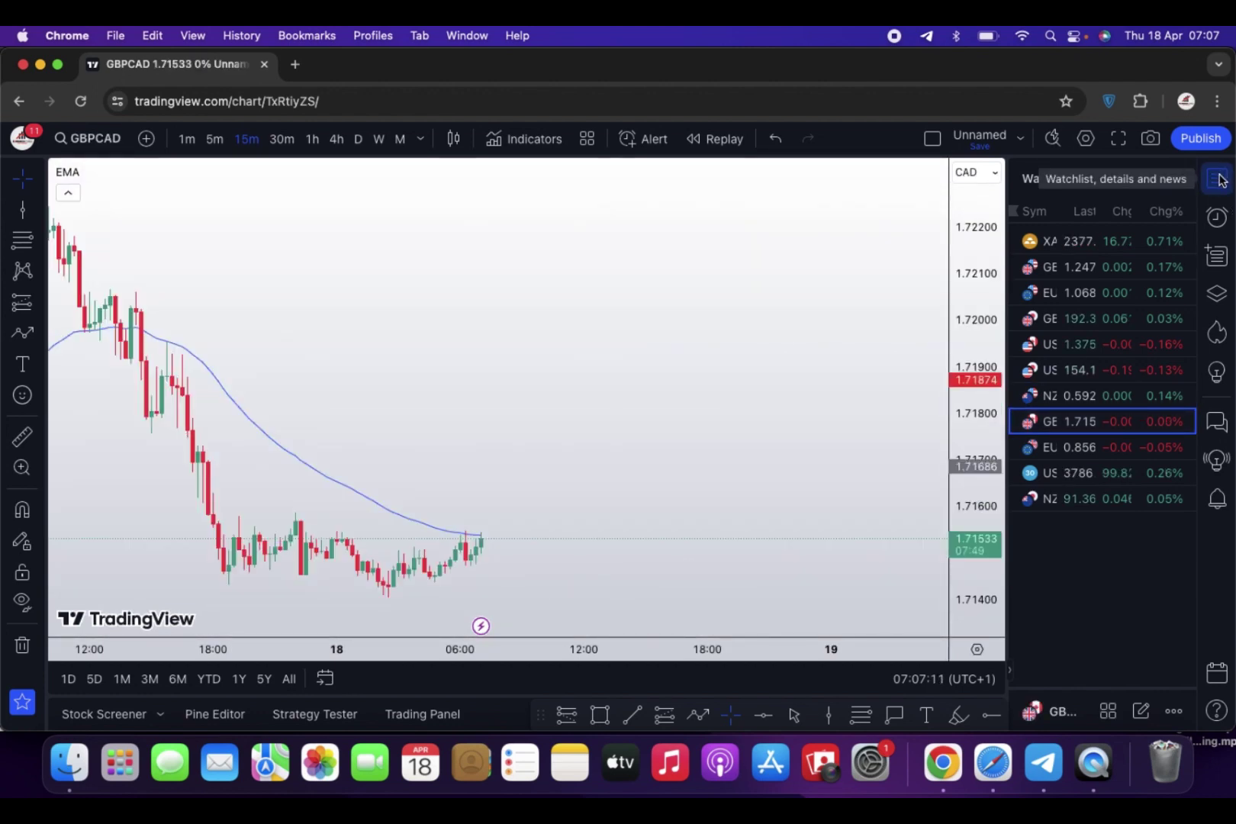
click(1218, 180)
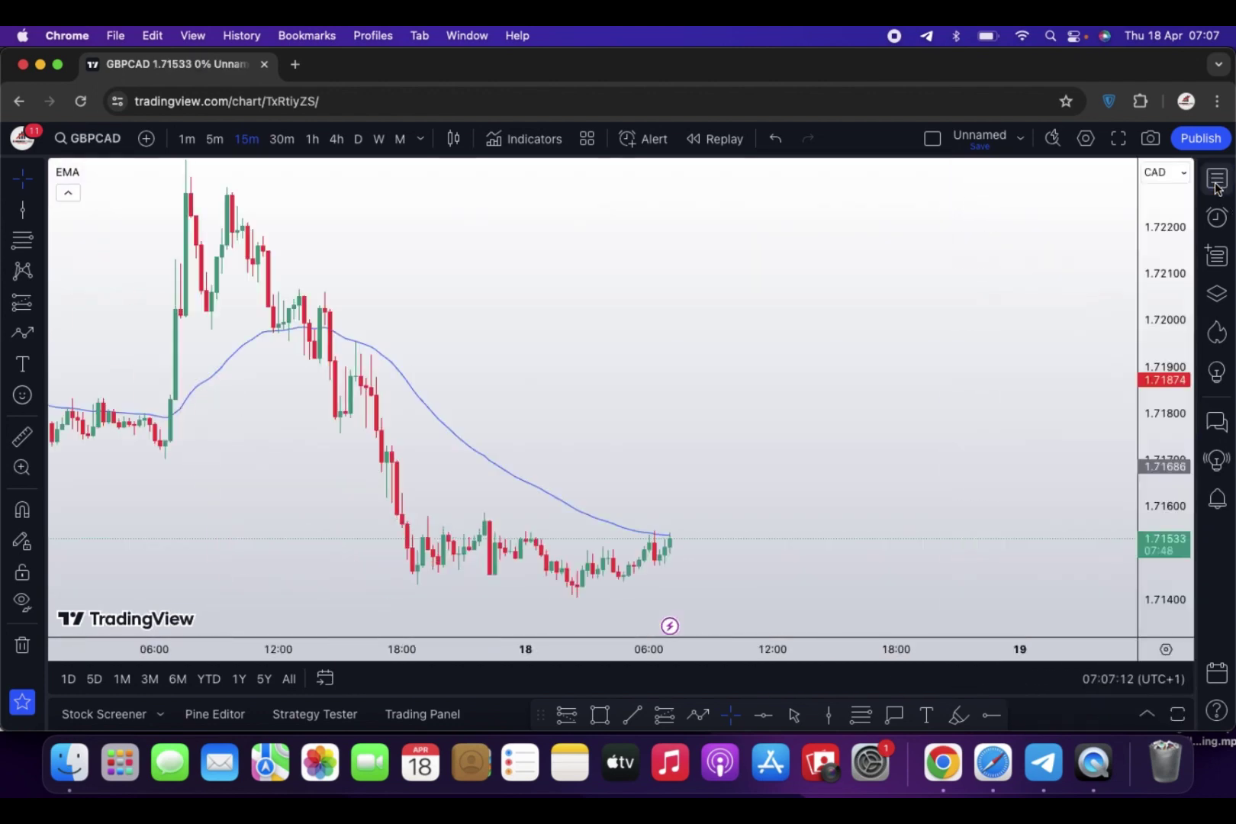
click(358, 141)
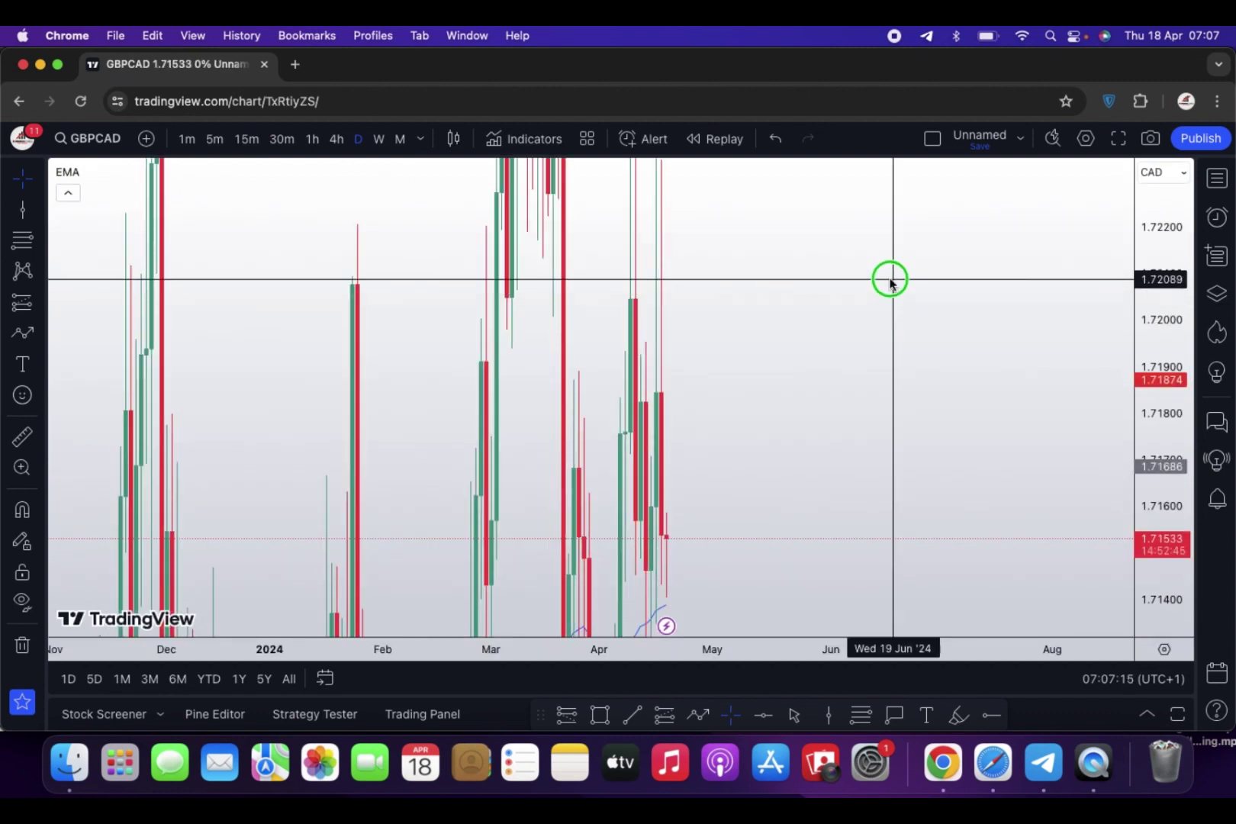
right_click(889, 279)
click(950, 295)
drag(1015, 401, 711, 418)
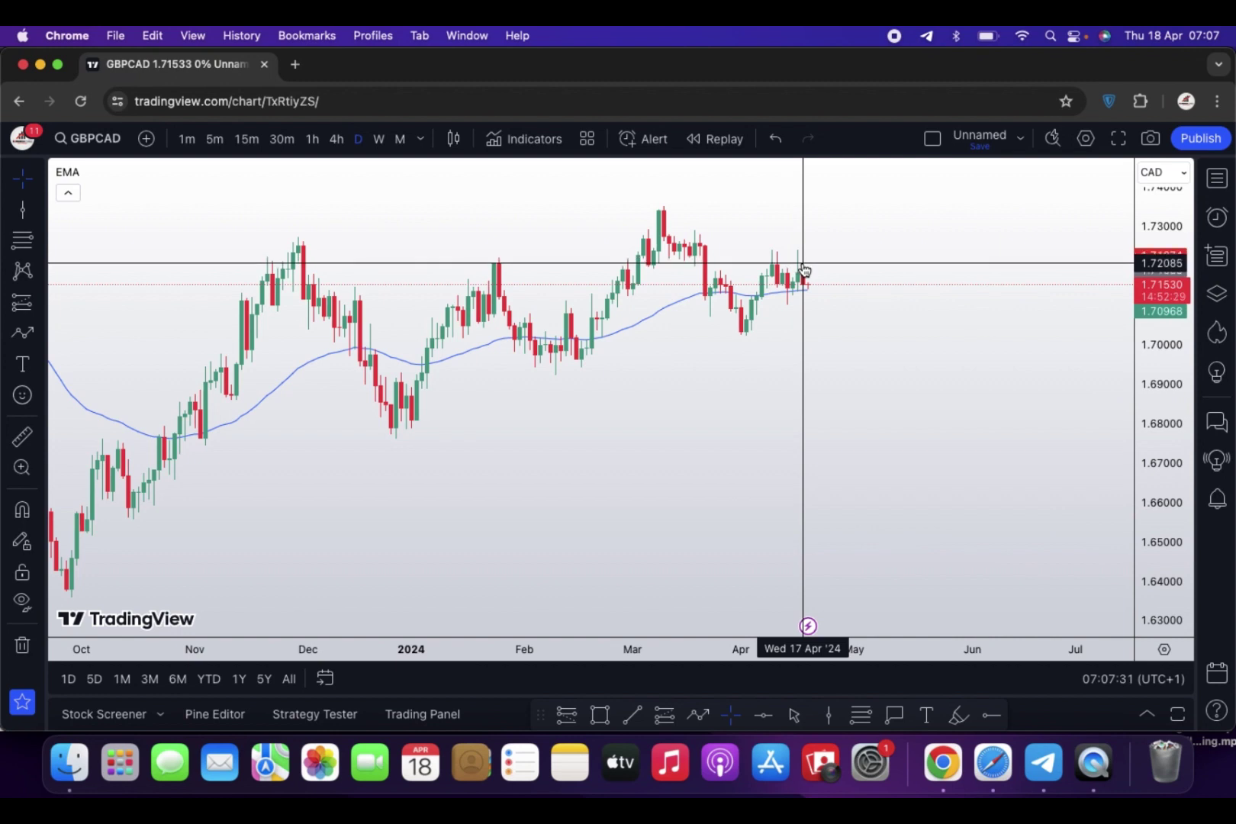
Step: On GBPCAD's 4-hour chart, draw a path from about 1.7152 up to 1.7265, down to about 1.7244 and up to about 1.7300
click(330, 147)
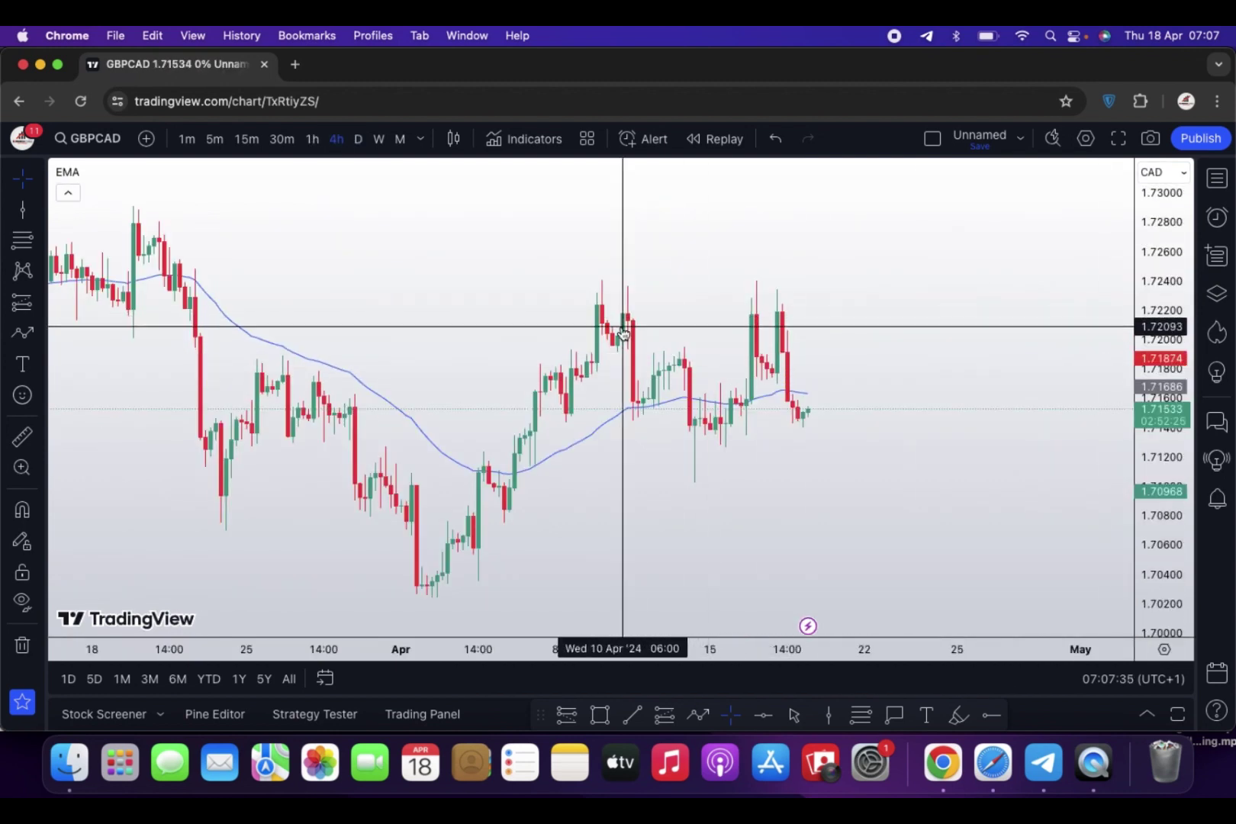
click(697, 717)
click(818, 410)
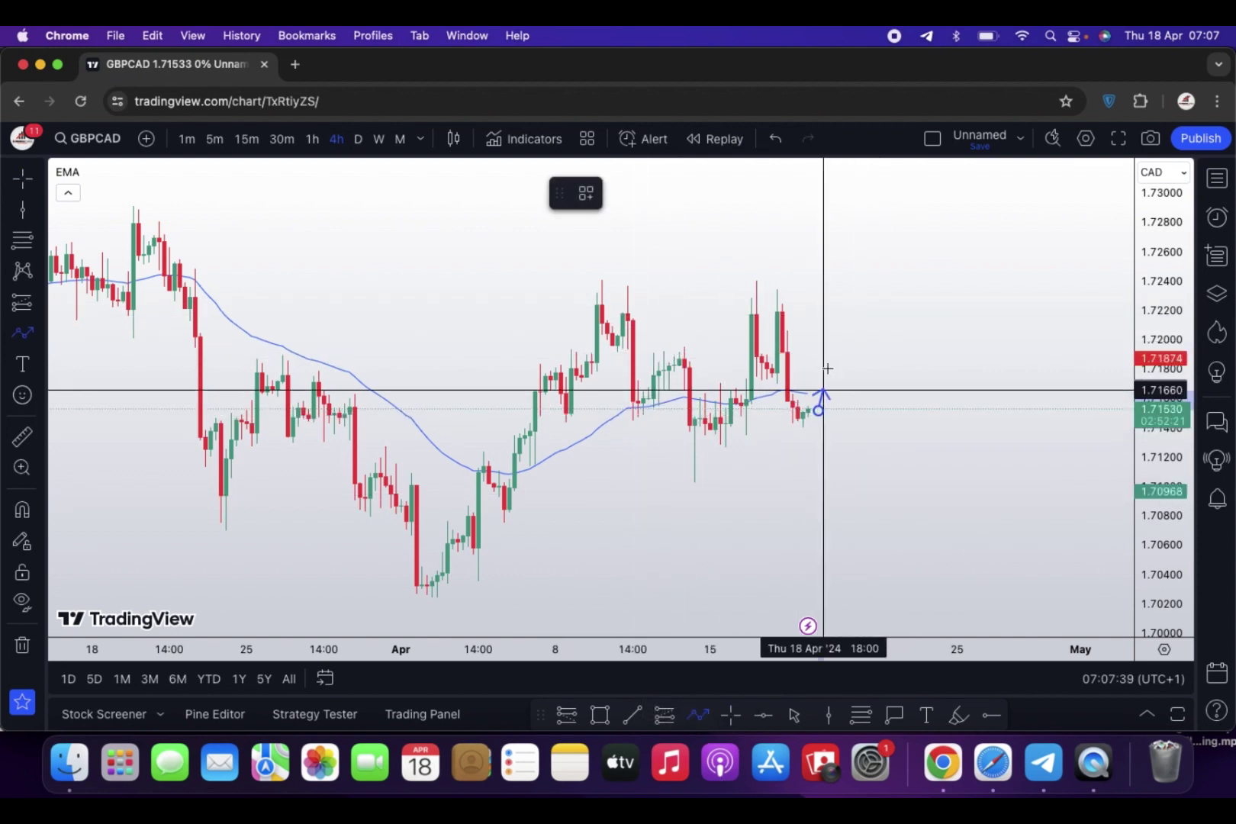
click(829, 244)
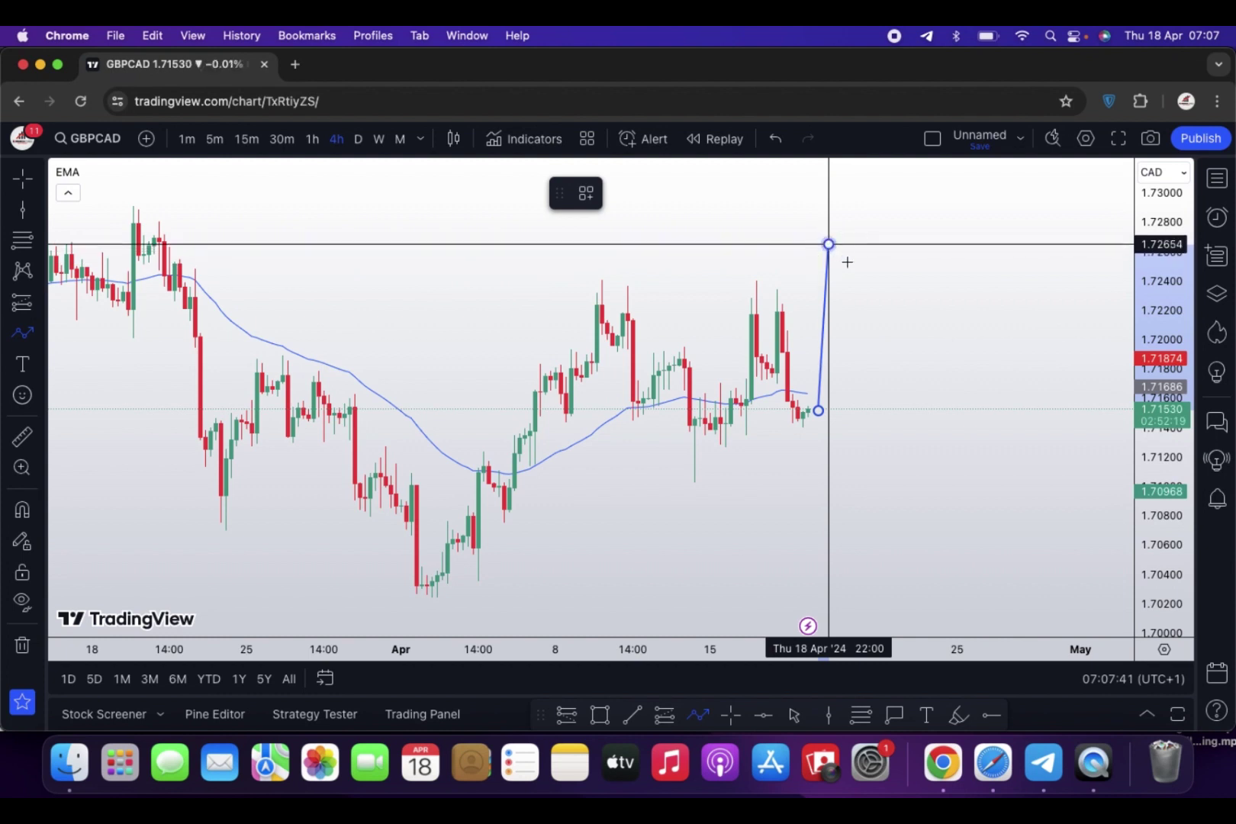
click(881, 276)
double_click(992, 194)
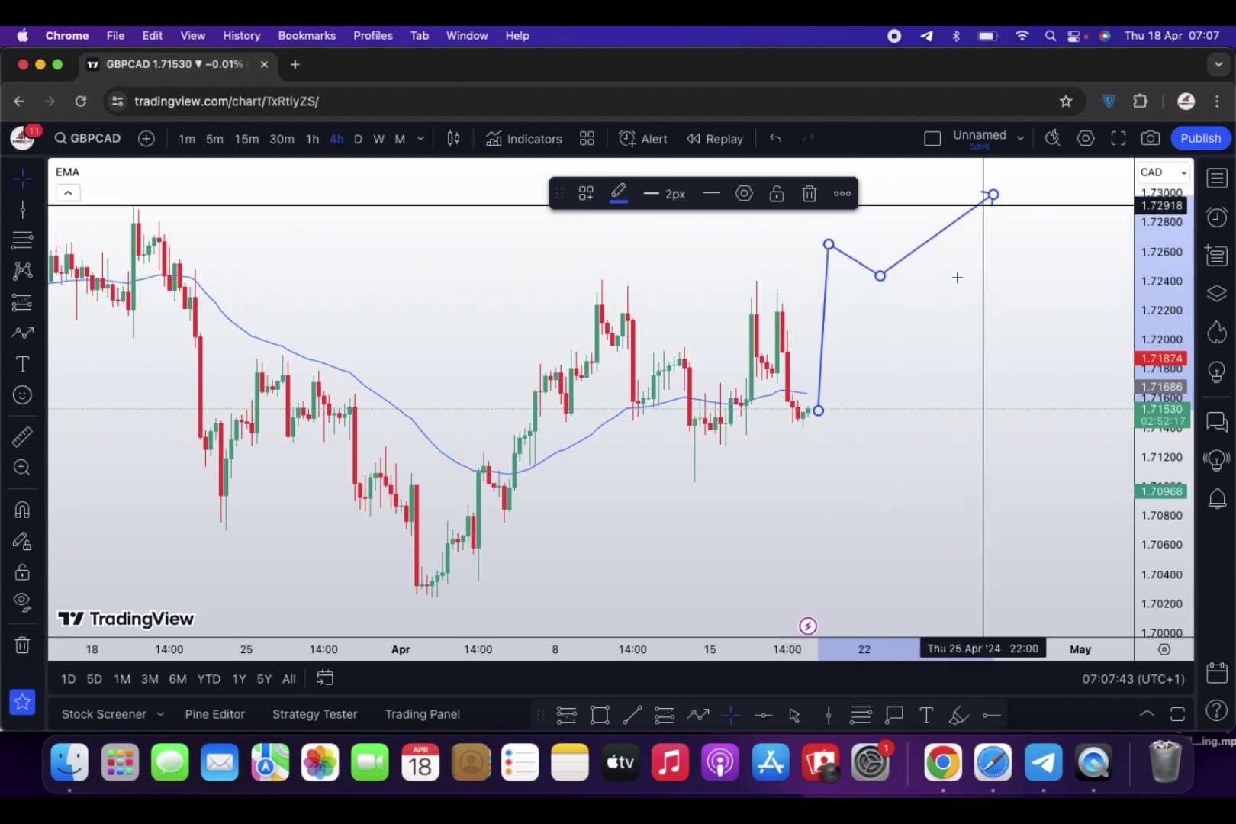
click(860, 327)
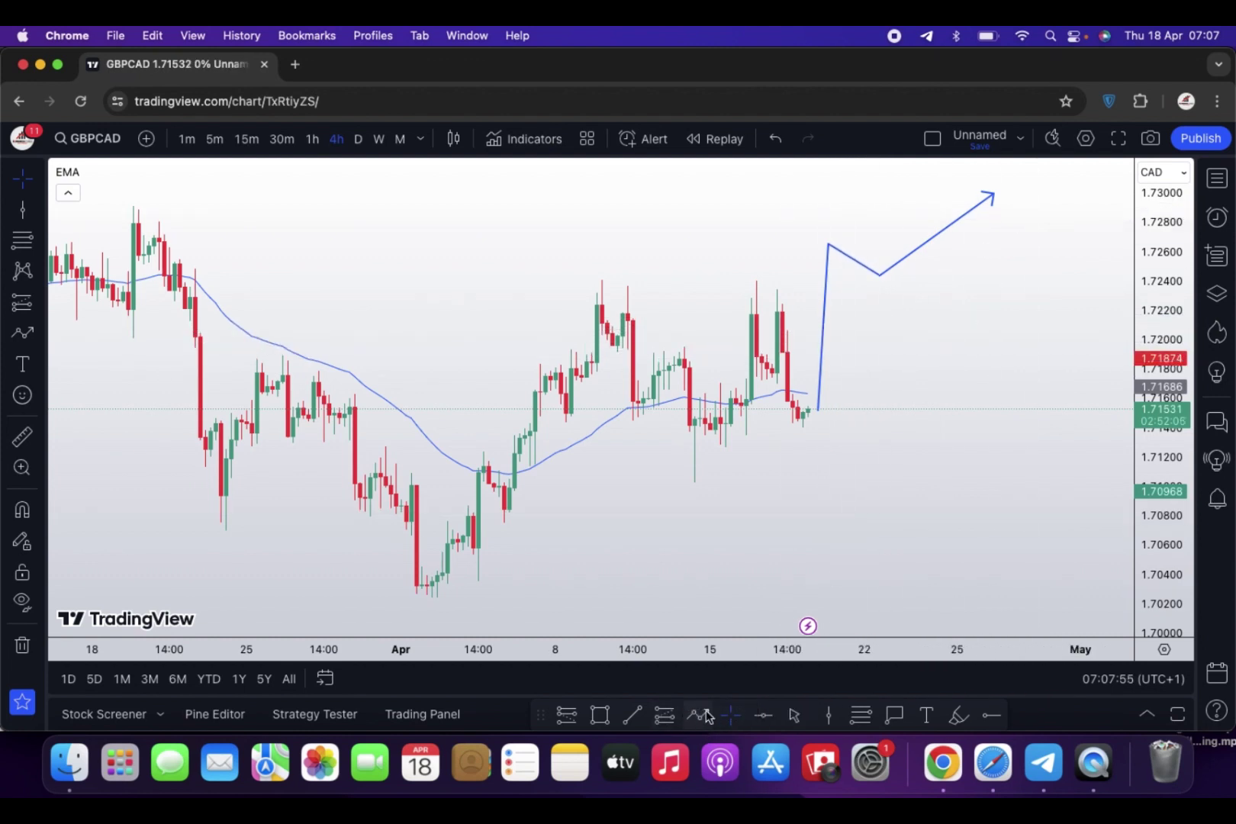
Step: Raise the starting point of GBPCAD's upward path to about 1.7158
click(816, 412)
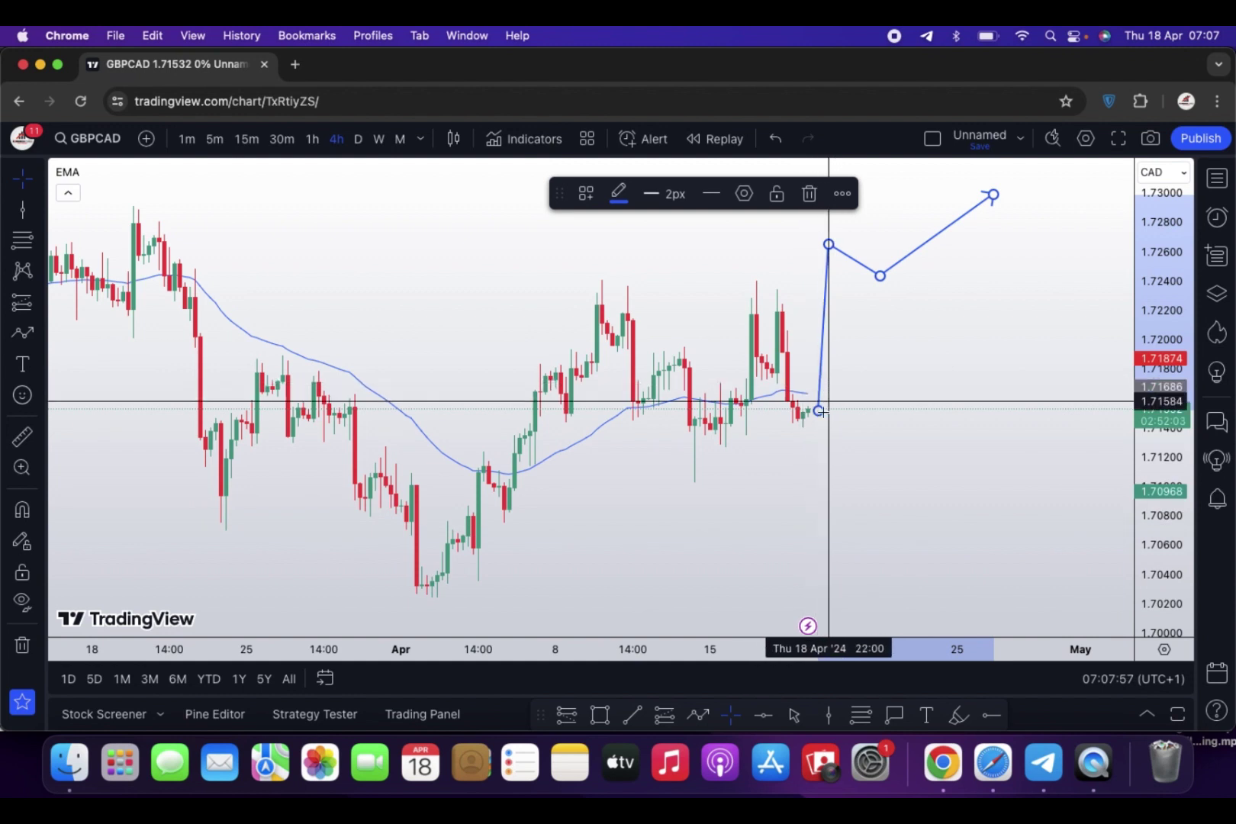
mouse_move(817, 411)
mouse_down()
mouse_move(814, 545)
mouse_move(816, 404)
mouse_up()
double_click(858, 442)
click(887, 449)
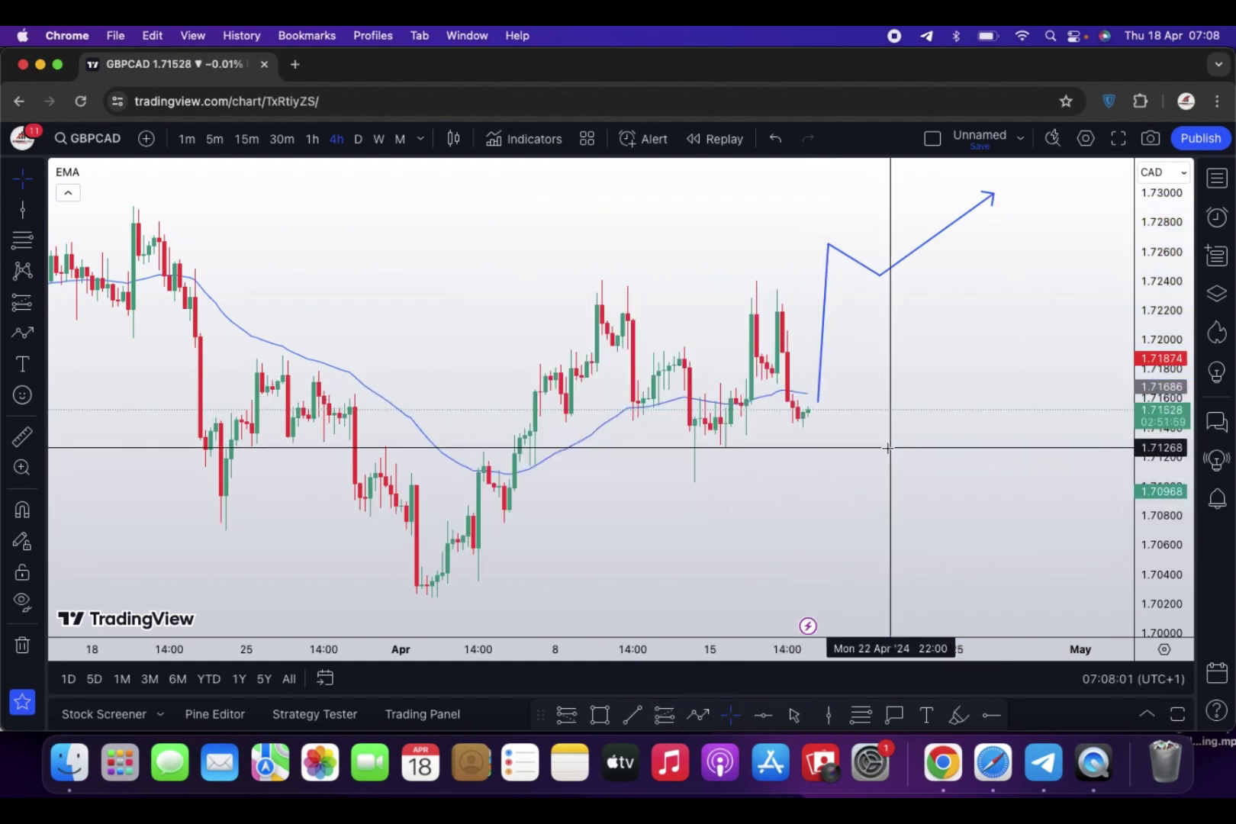
Step: Draw a second GBPCAD path from about 1.7155 down to 1.7099, up to about 1.7133 and down to about 1.7039
click(698, 716)
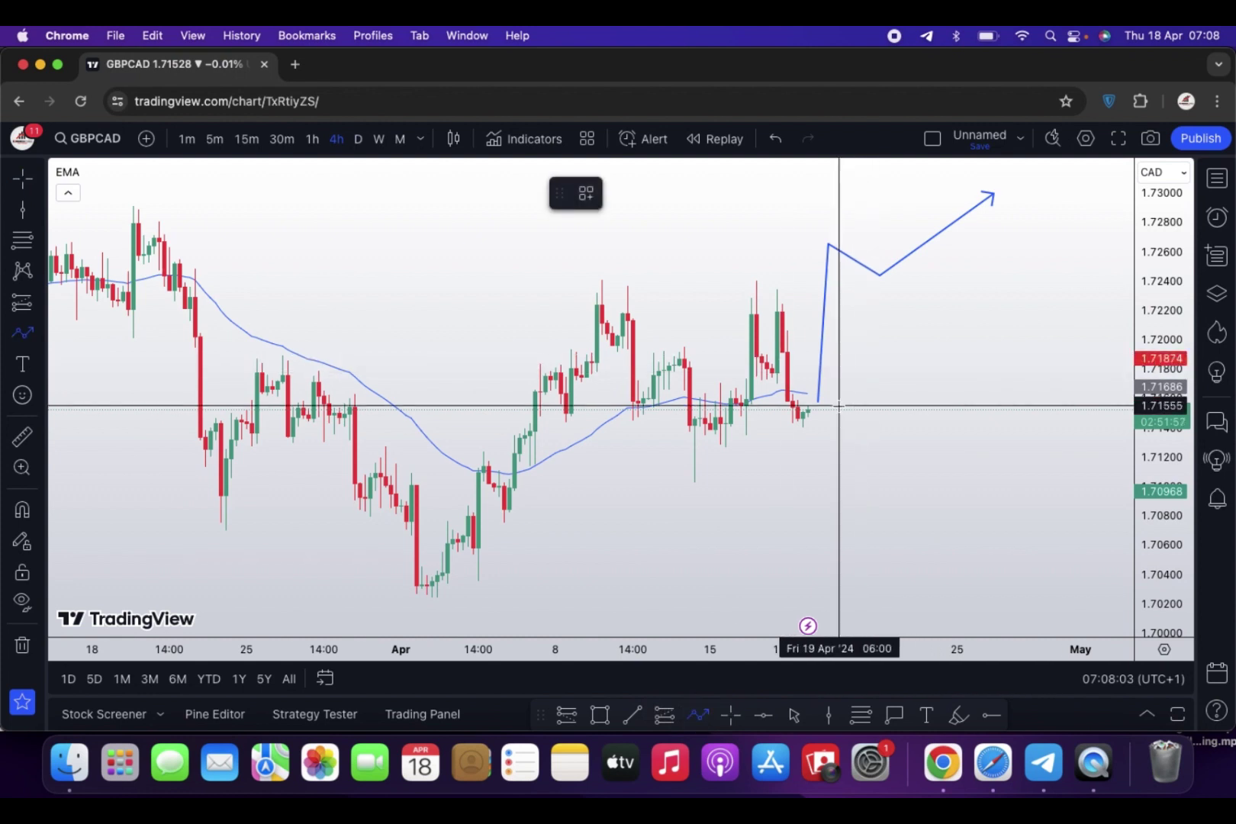
click(834, 407)
click(824, 488)
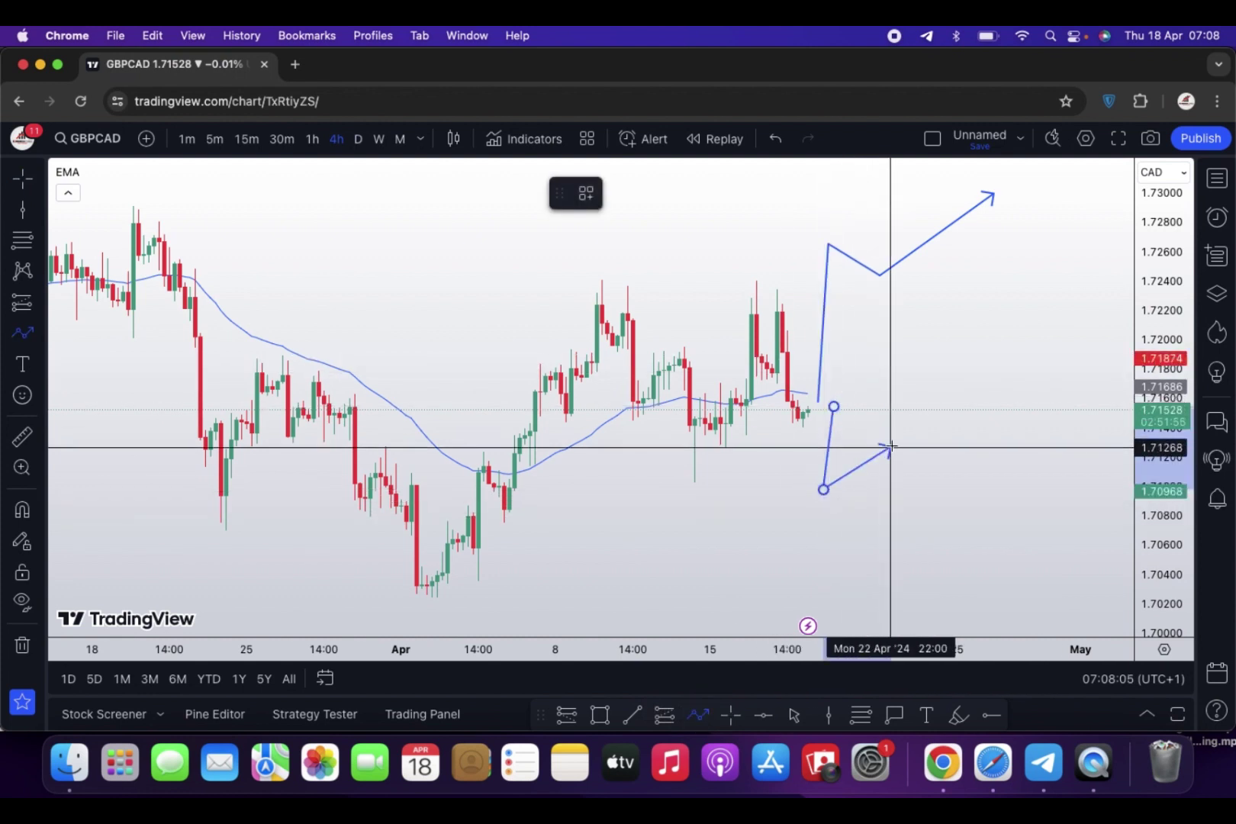
click(900, 438)
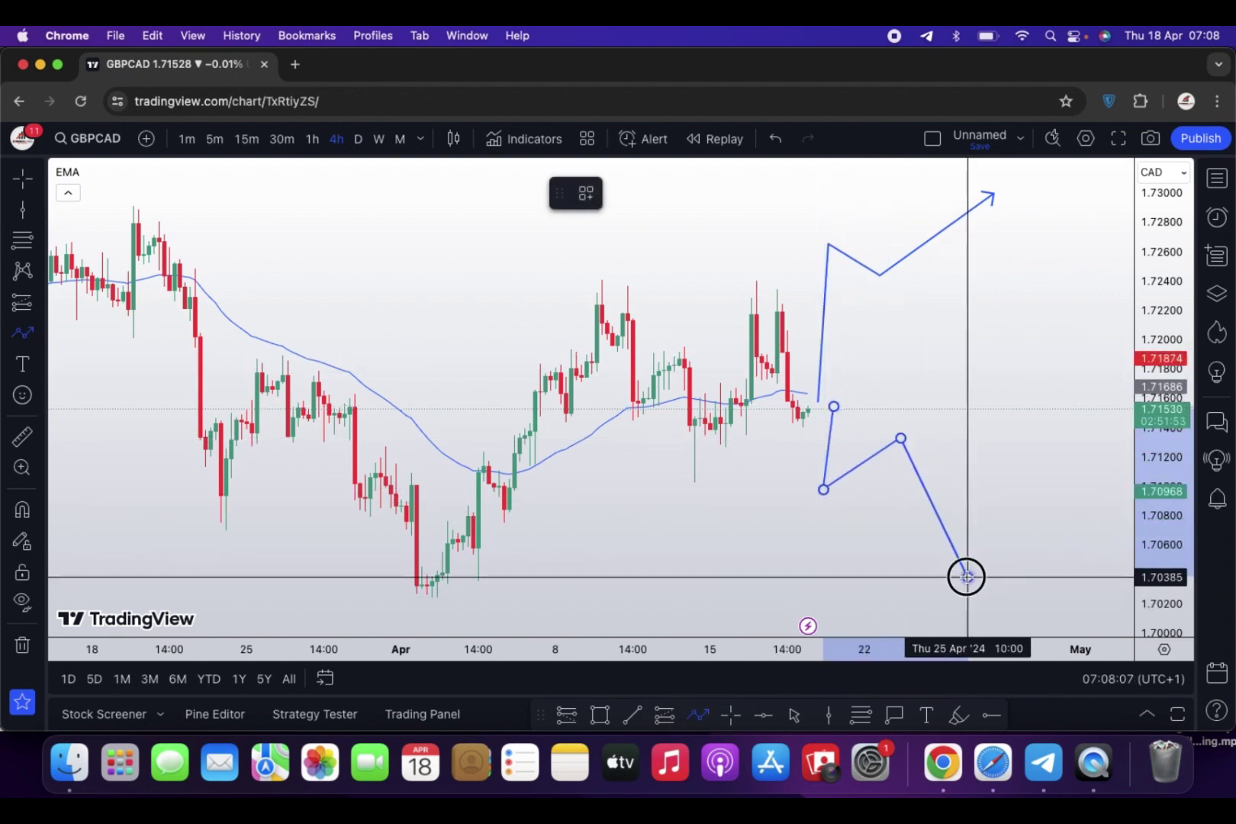
double_click(966, 576)
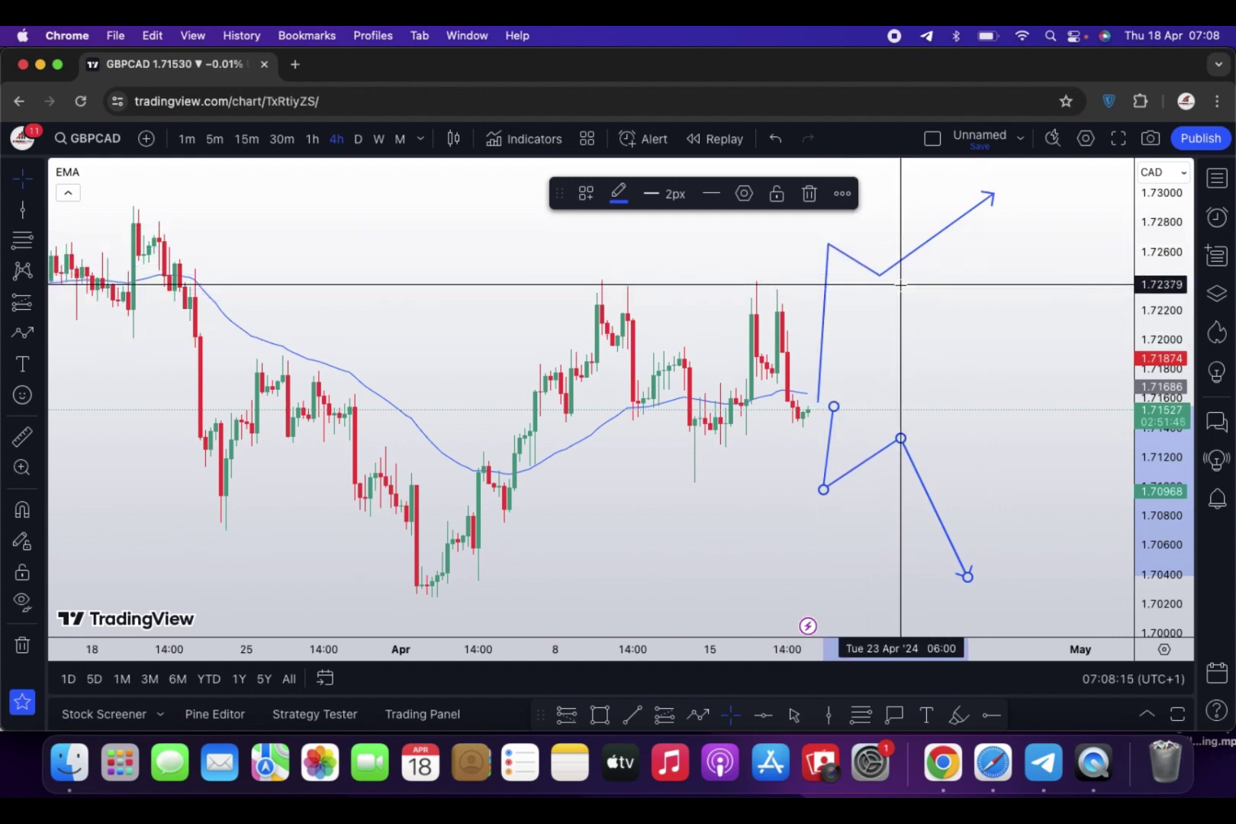
click(910, 345)
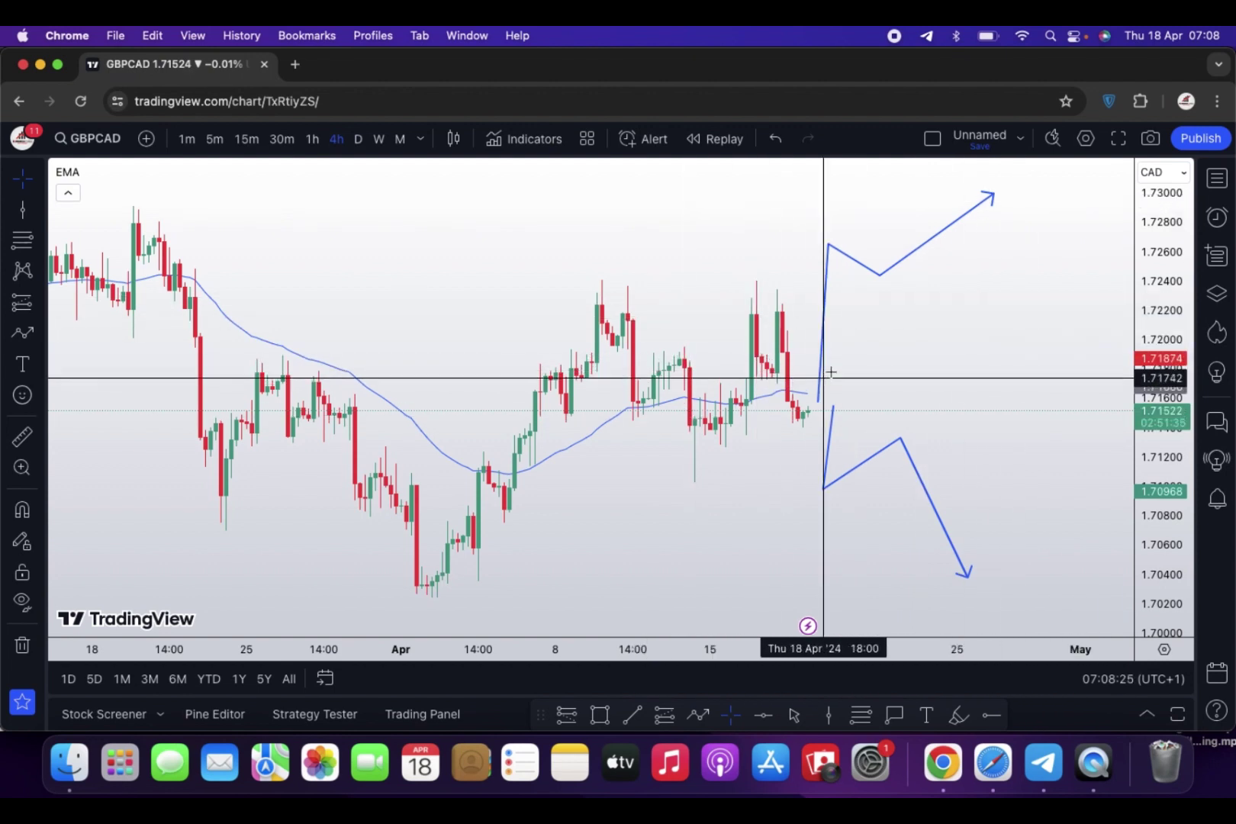
Step: Open EURGBP from the watchlist and review its 4-hour chart
click(1218, 179)
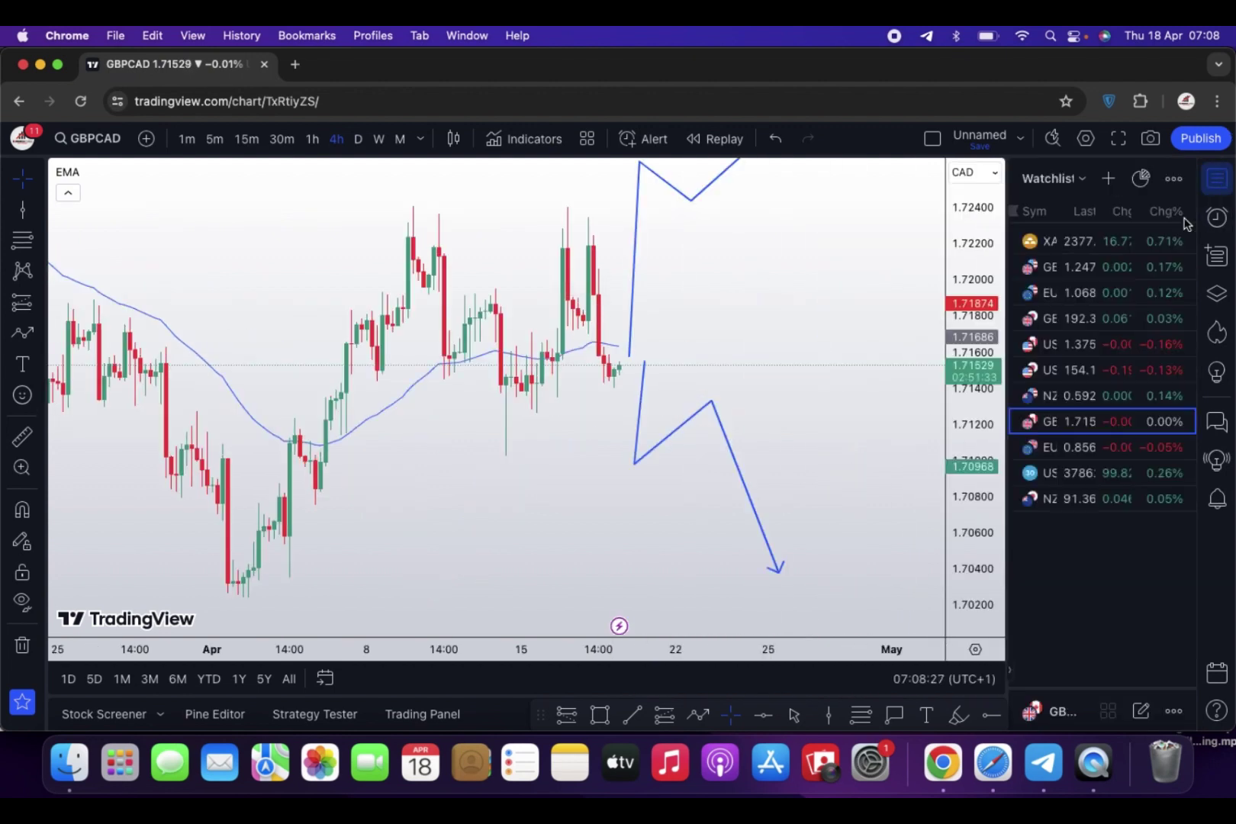
click(1057, 447)
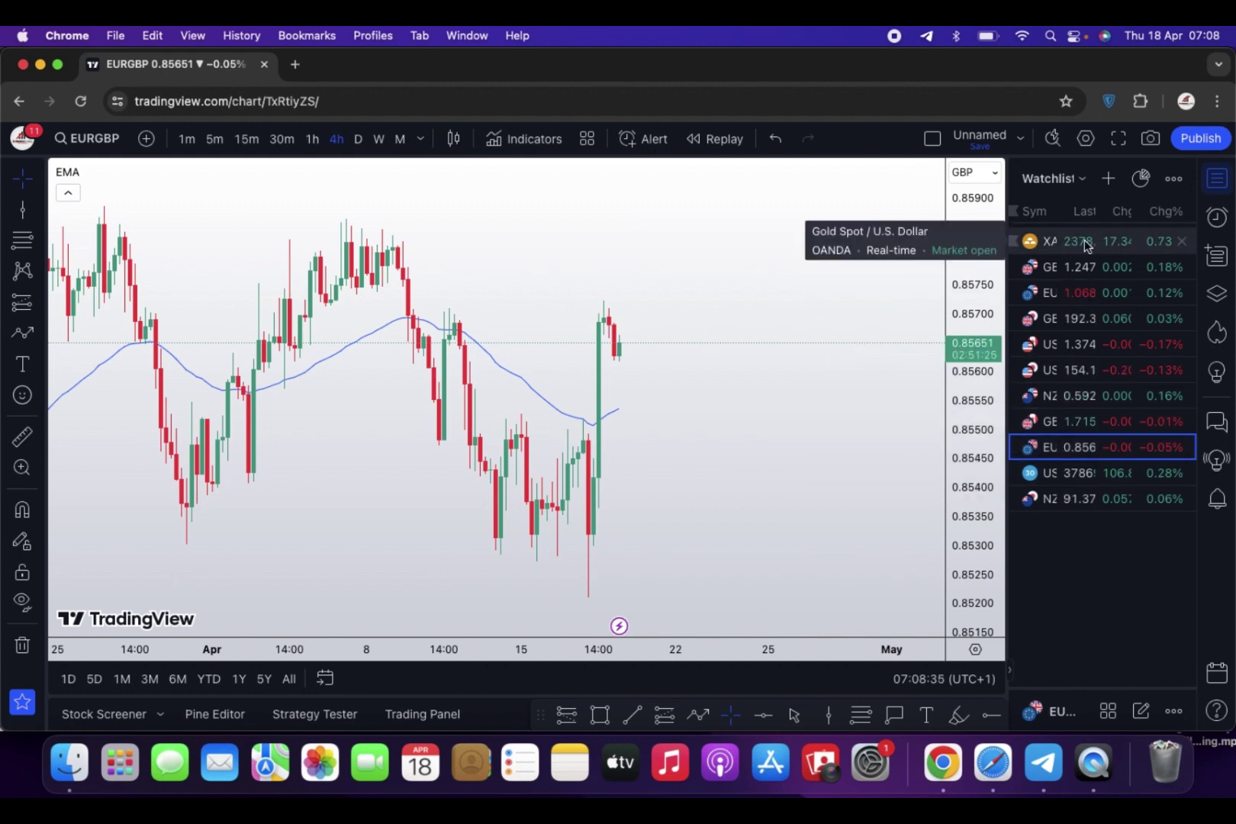
Step: Return to XAUUSD from the watchlist, hide the watchlist and show the chart on the 15-minute timeframe with the price scale slightly stretched
click(1117, 242)
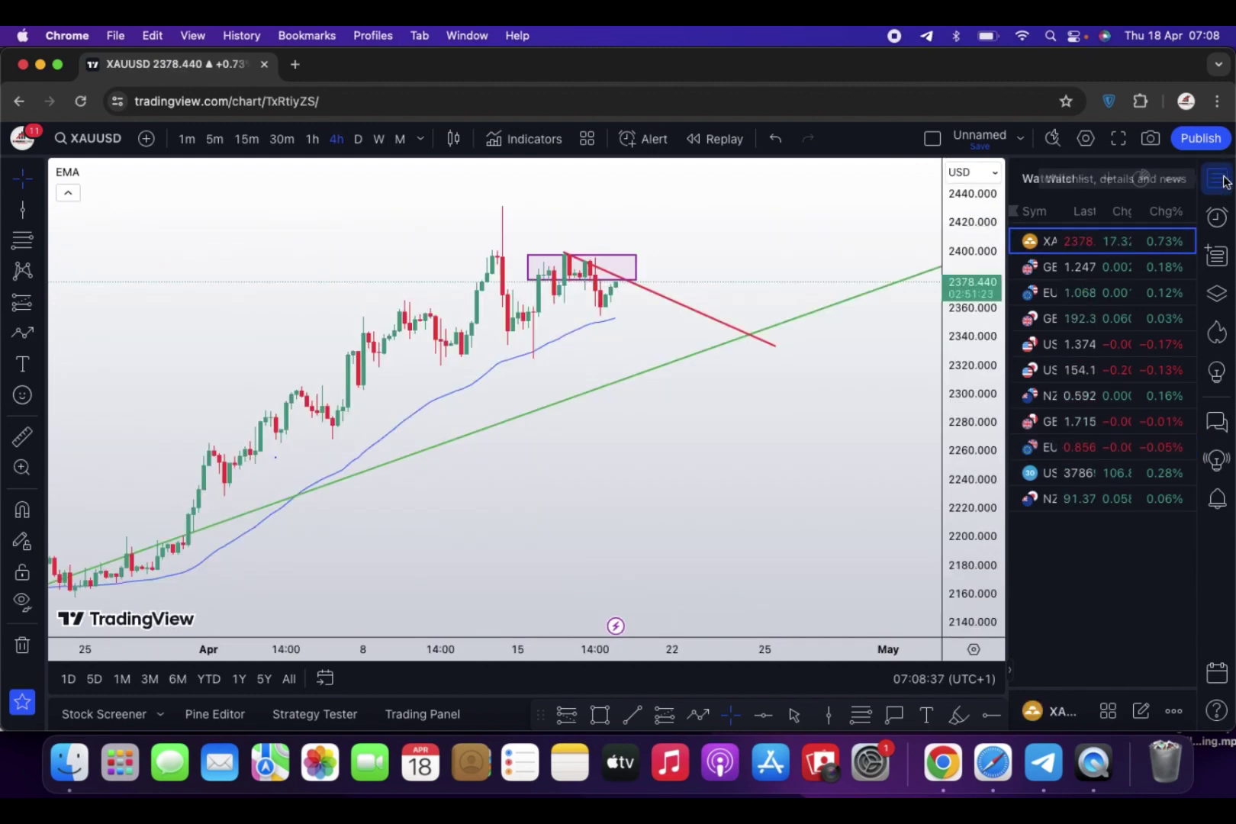
click(1218, 179)
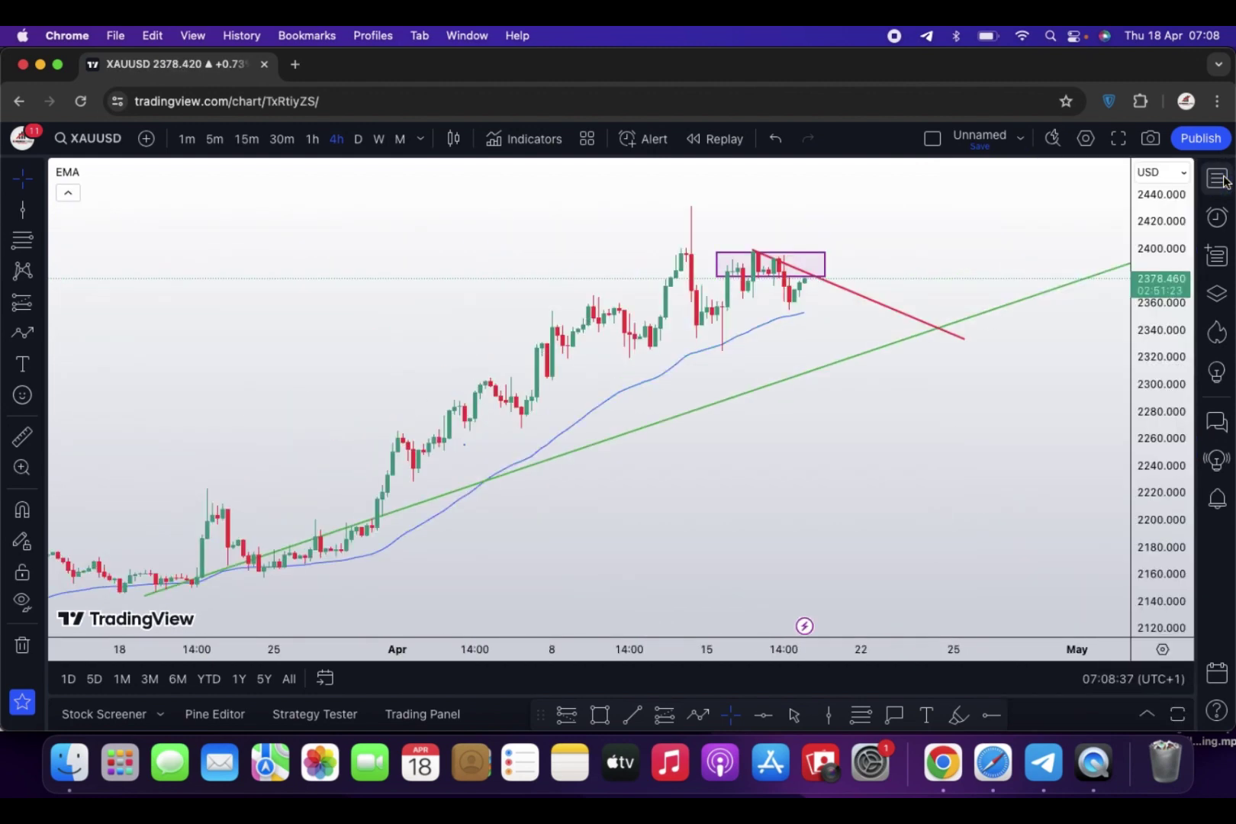
click(246, 140)
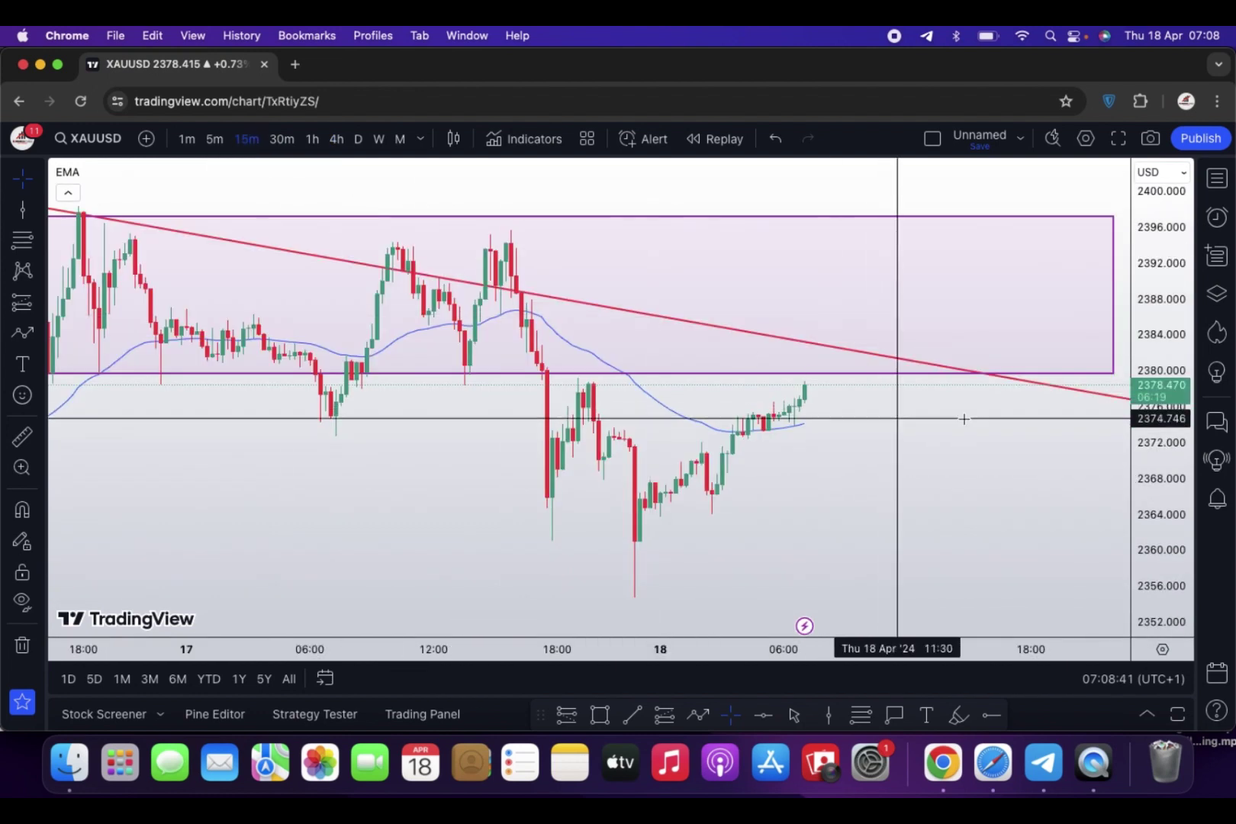
drag(1158, 434, 1155, 427)
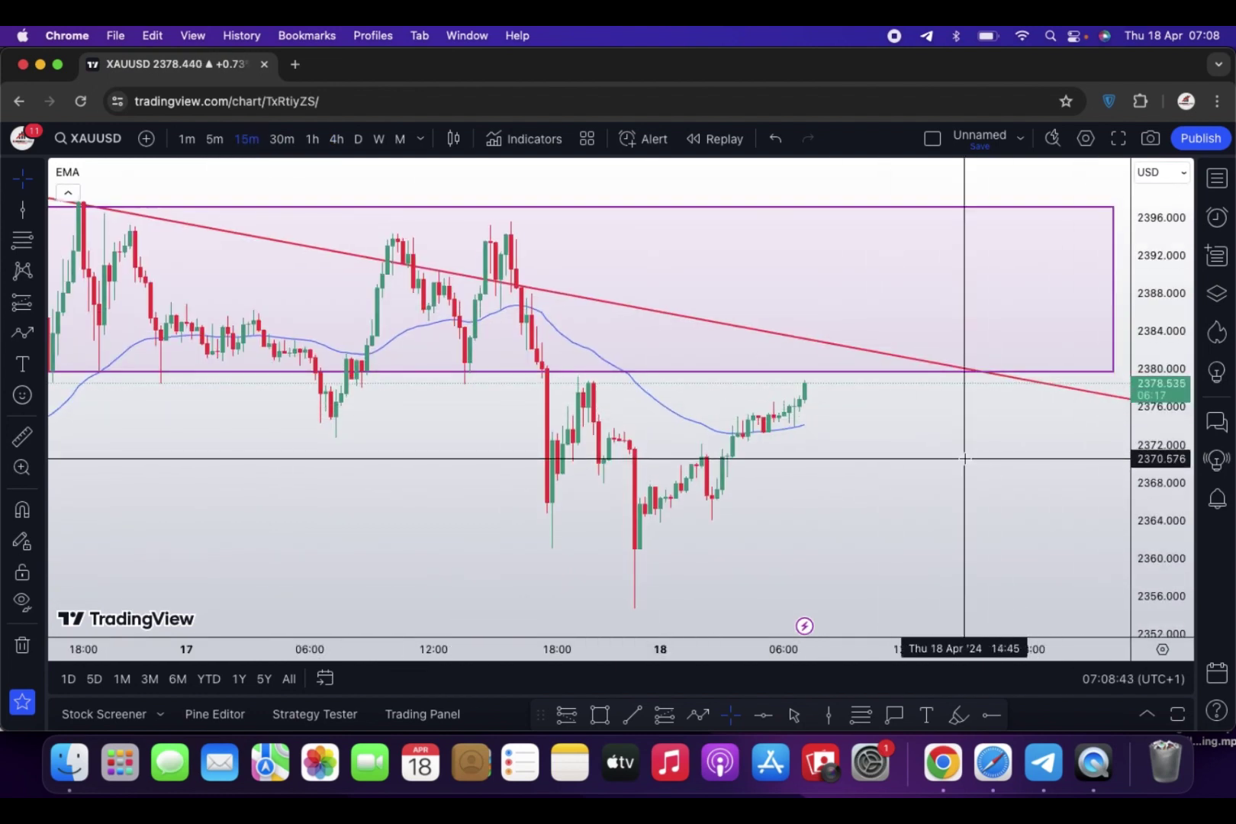